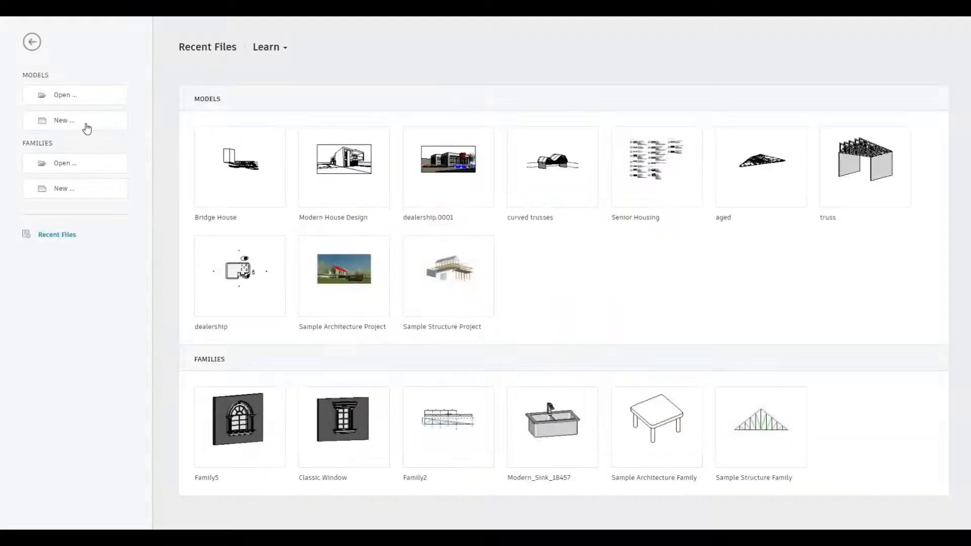
Step: Create a new project from a template file chosen in place of the Construction Template
click(82, 119)
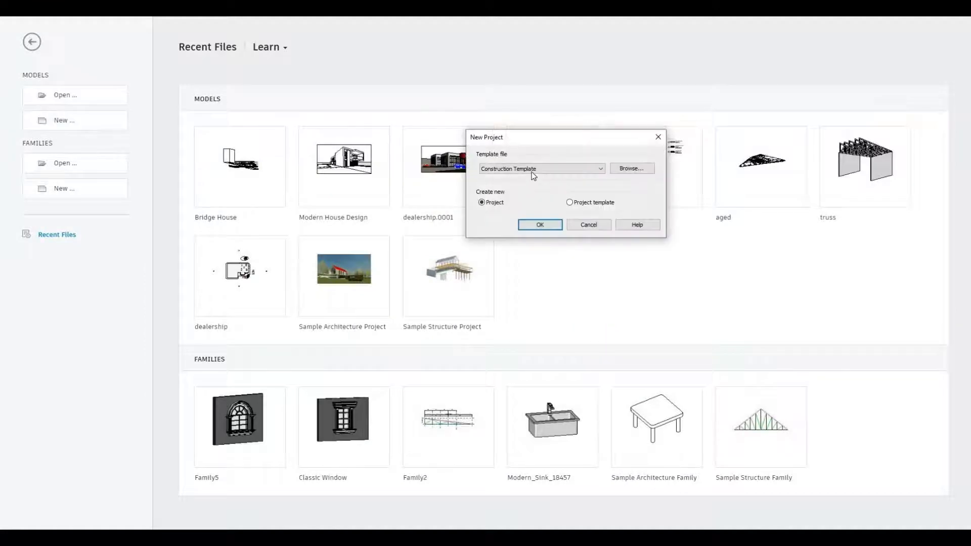
click(534, 170)
click(541, 184)
click(550, 227)
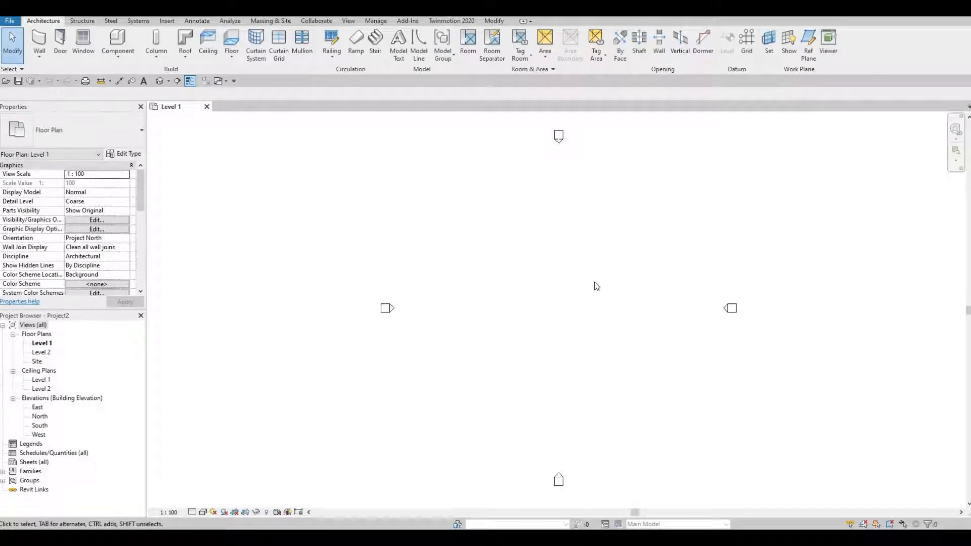
middle_drag(579, 284, 512, 277)
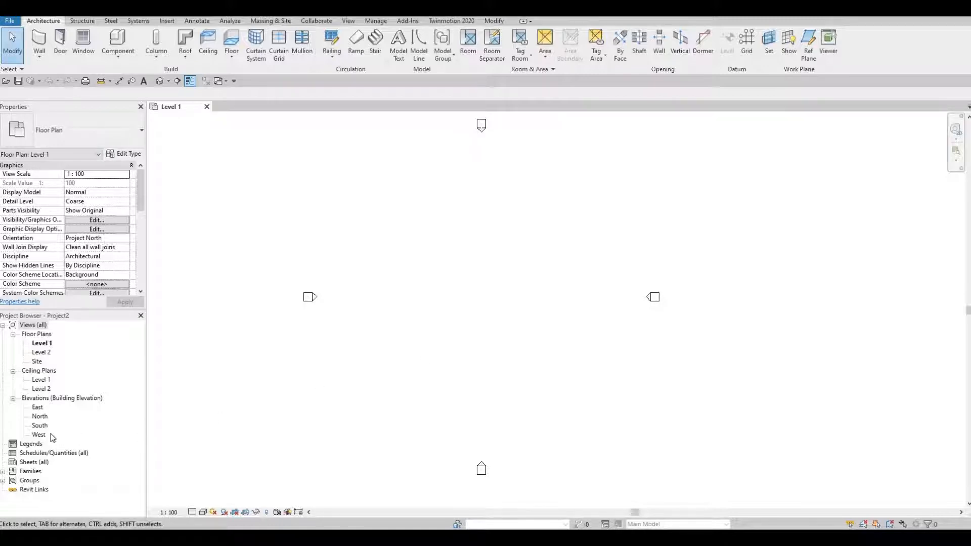
Step: Open the South elevation view and set the elevation of Level 2 to 3200
double_click(40, 426)
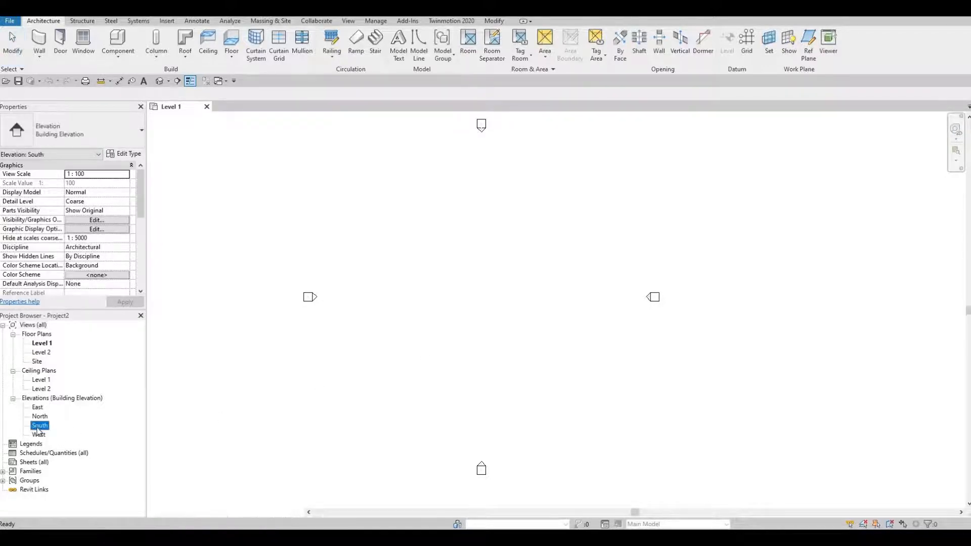
scroll(706, 350, down, 3)
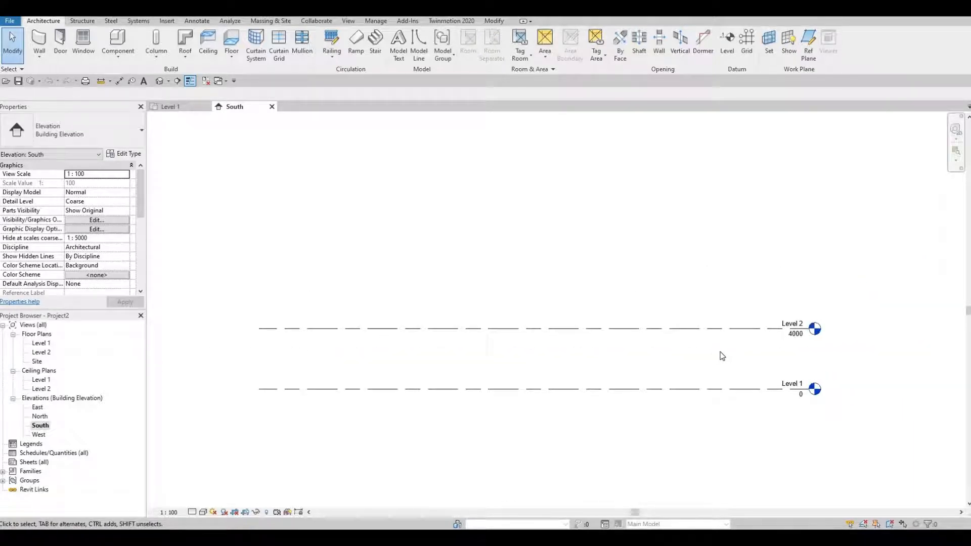
double_click(797, 335)
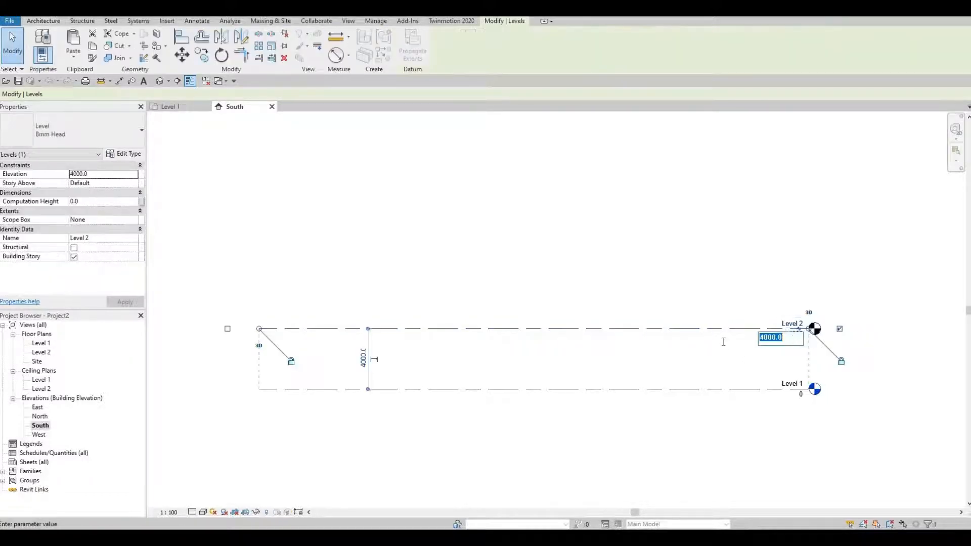
text(3200)
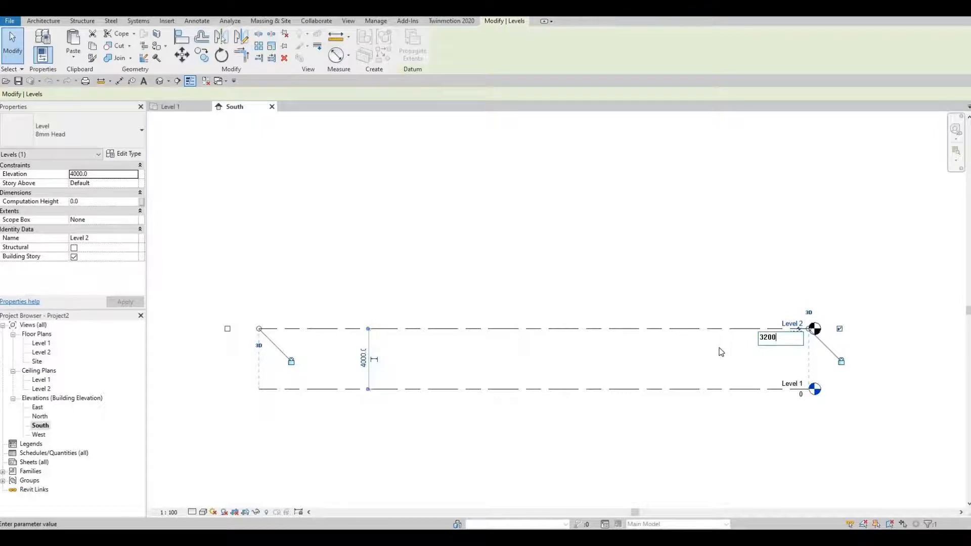
key(Return)
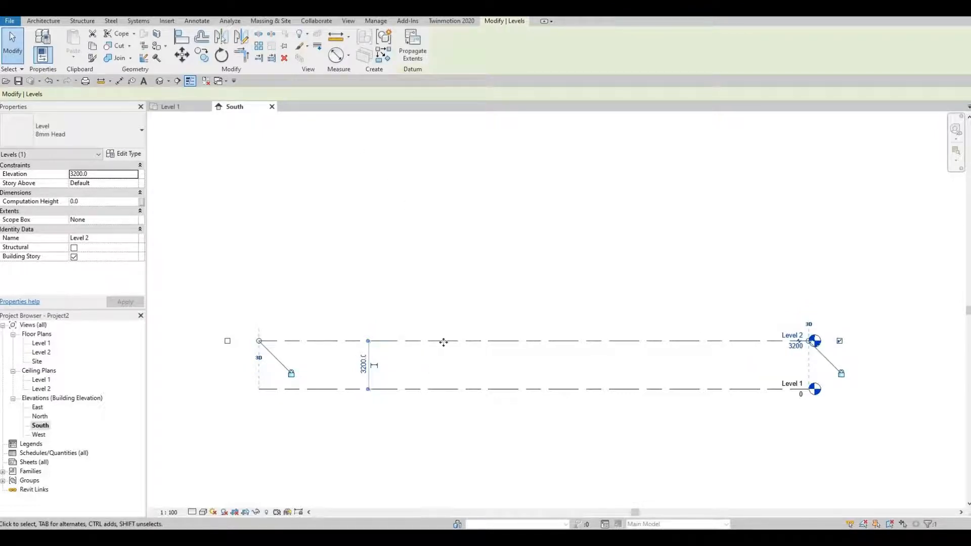
click(444, 341)
key(Escape)
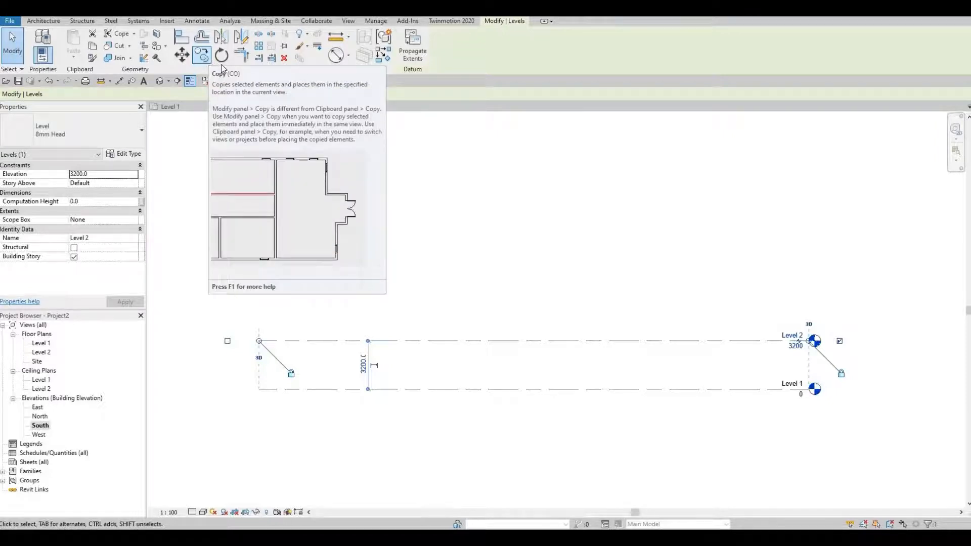
Step: Draw a third level about 2600 above Level 2, aligned with both ends of the existing levels
click(51, 21)
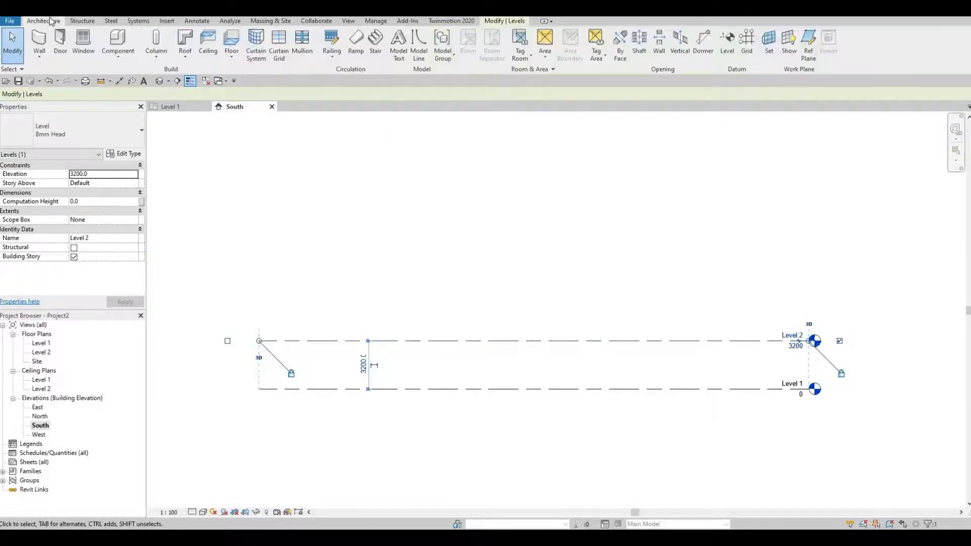
click(727, 48)
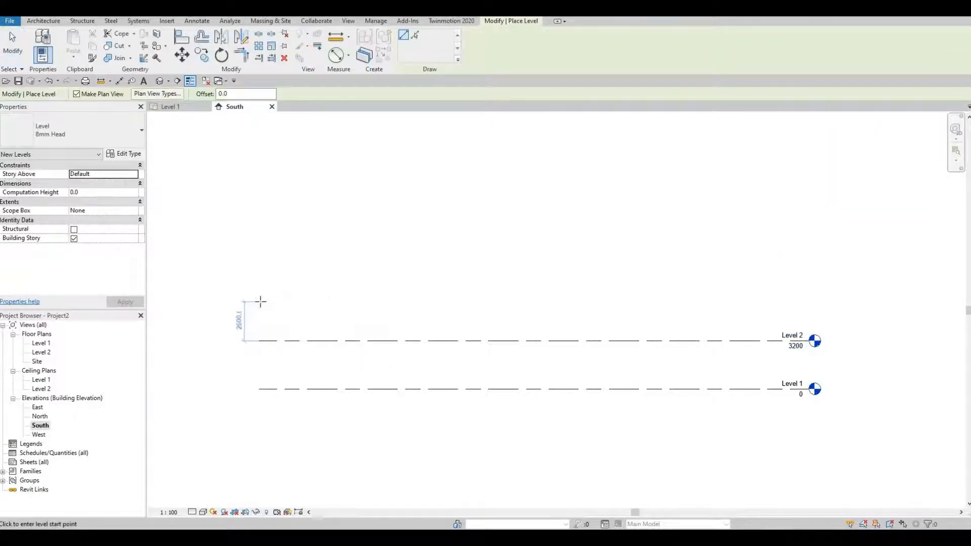
click(260, 302)
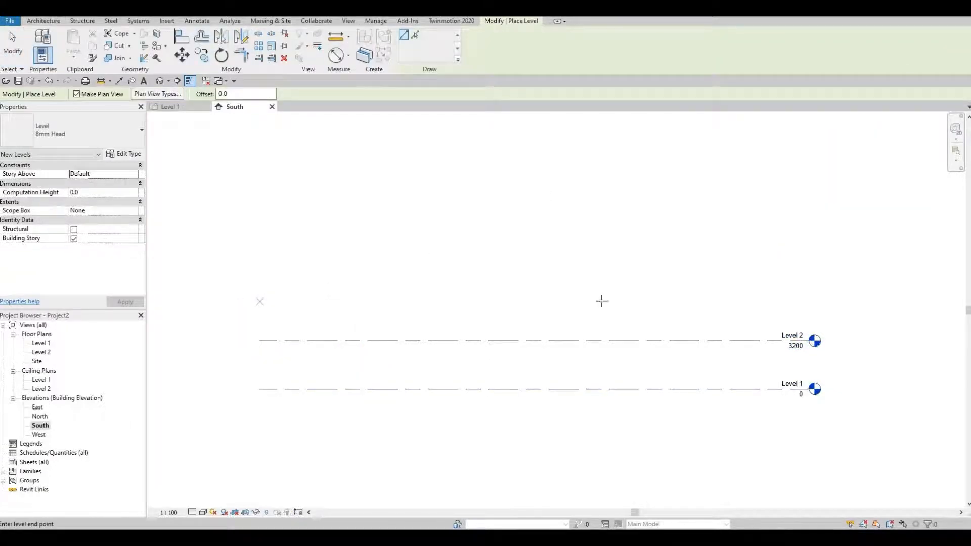
click(812, 292)
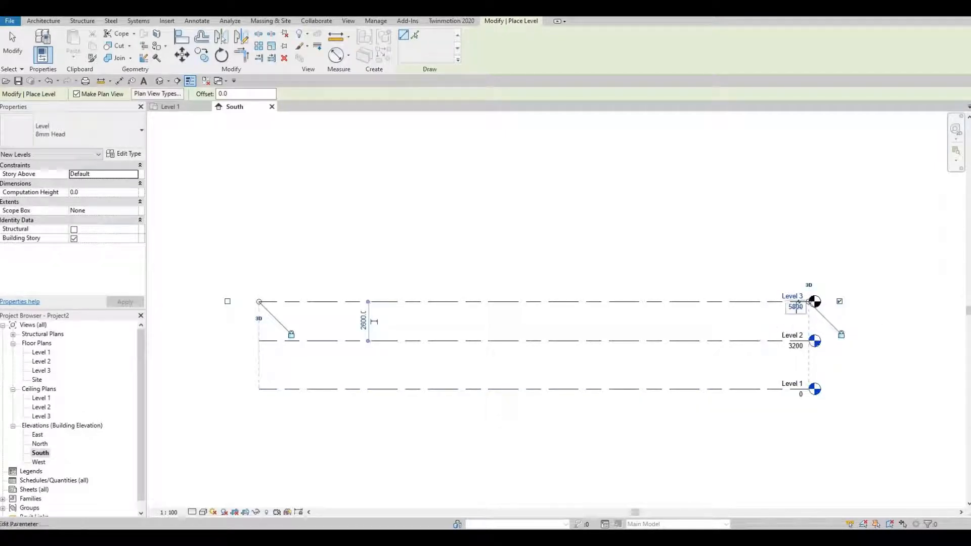
key(Escape)
key(Escape)
Step: Set the elevation of the newly drawn third level to 6400
click(801, 312)
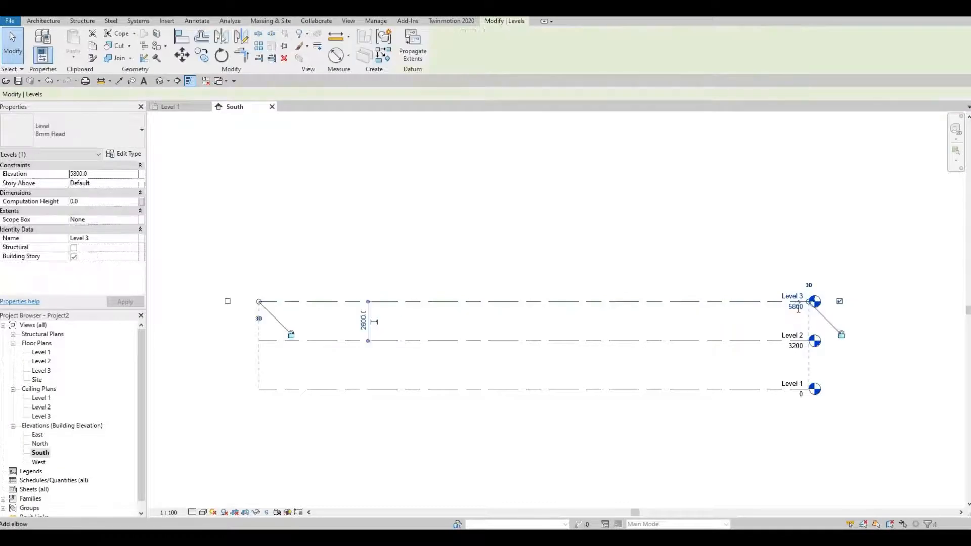
click(798, 310)
text(6)
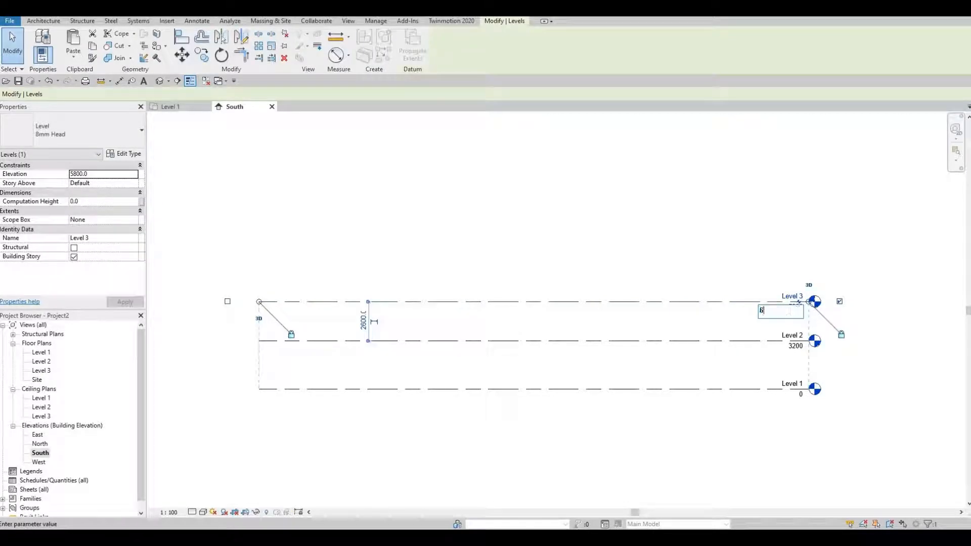
text(400)
key(Return)
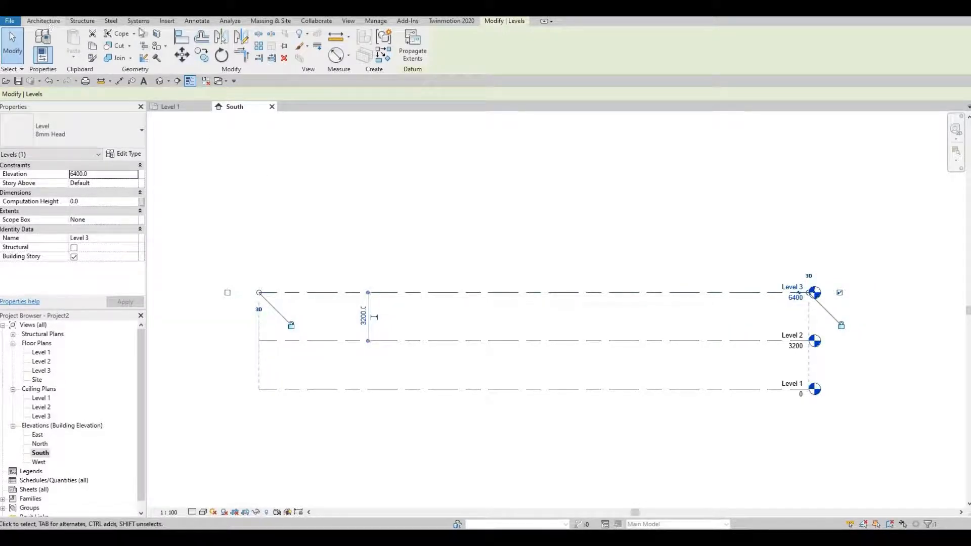
click(43, 21)
click(610, 234)
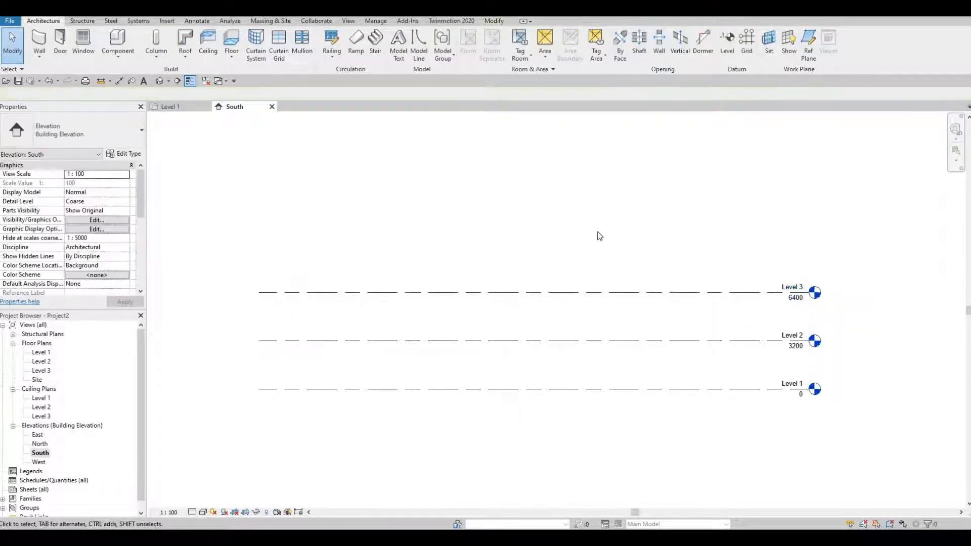
Step: Draw a fourth level about 1000 above Level 3, at elevation 7400, aligned with the other levels' ends
middle_drag(618, 244, 599, 233)
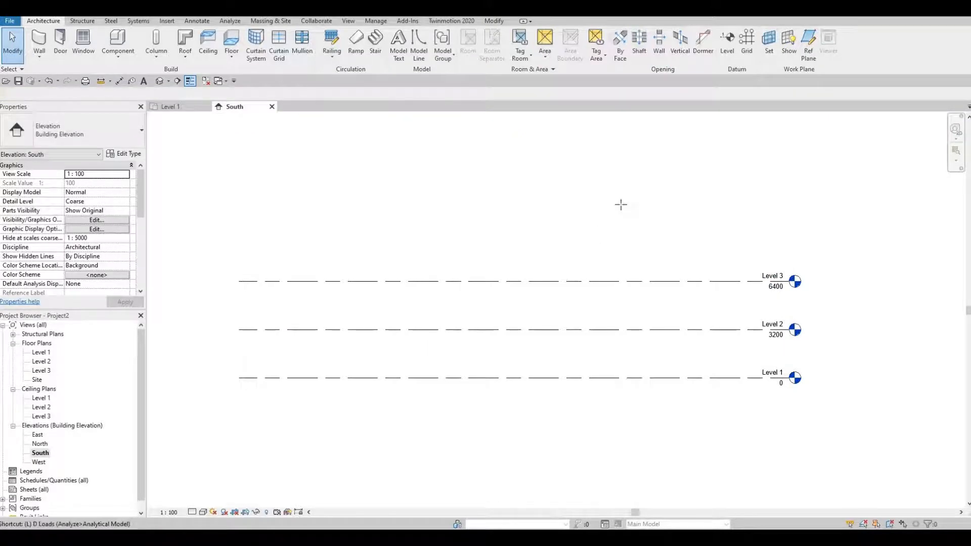
key(l)
key(l)
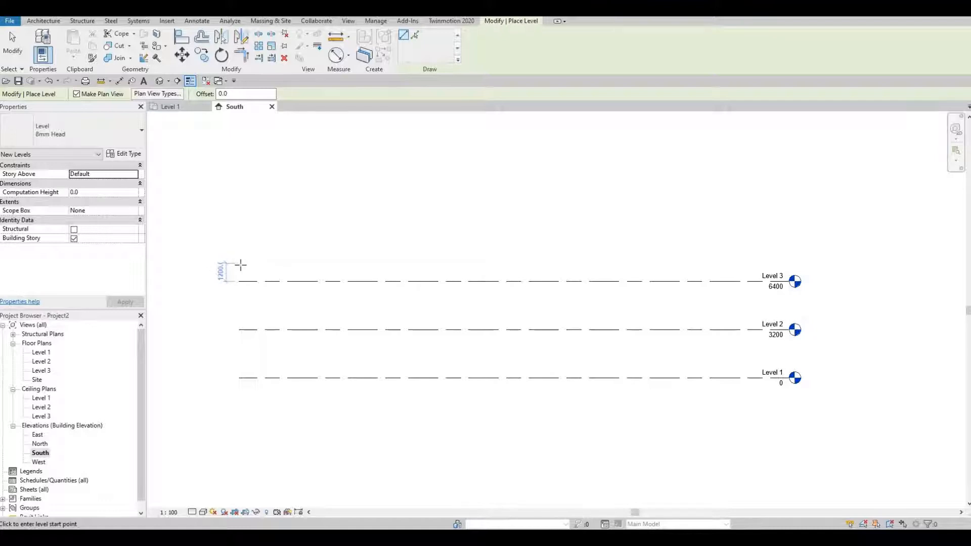
click(656, 285)
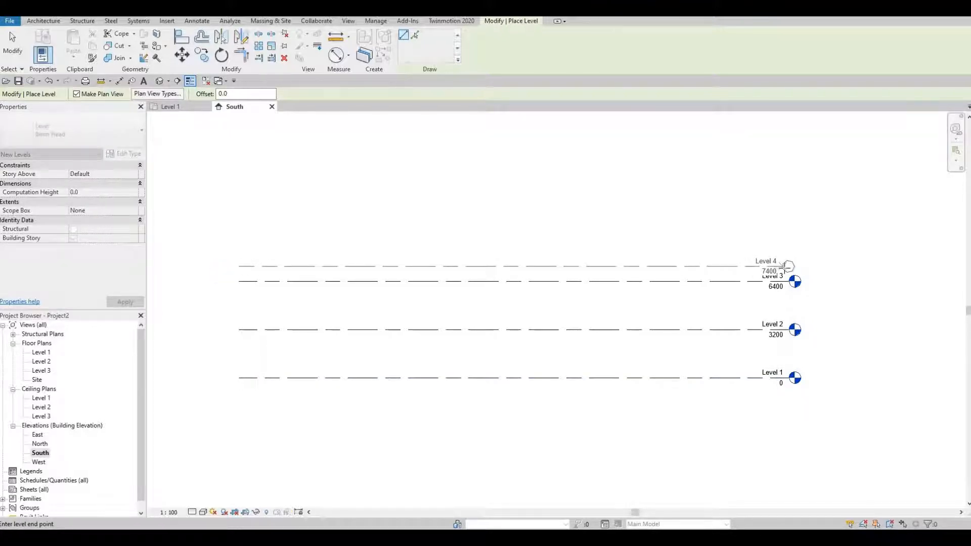
click(789, 266)
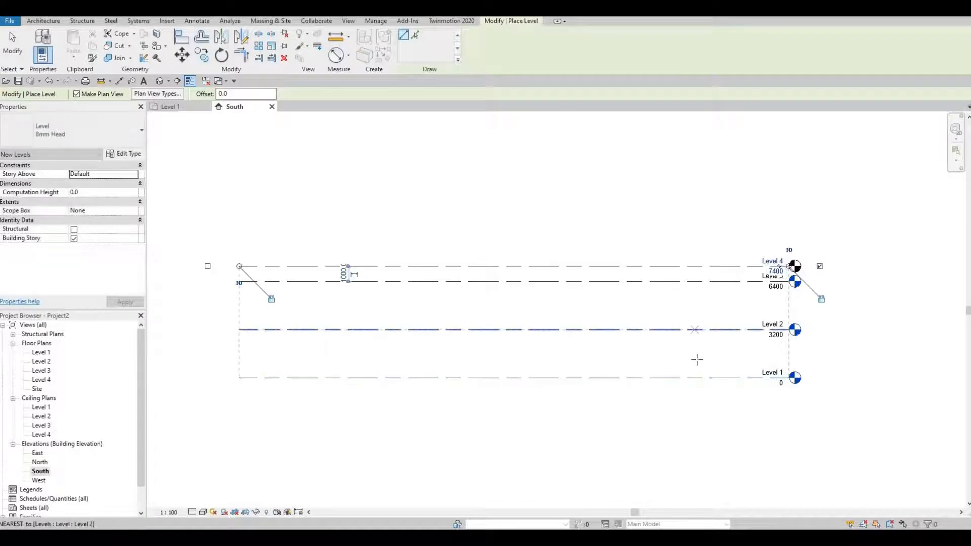
key(Escape)
key(Escape)
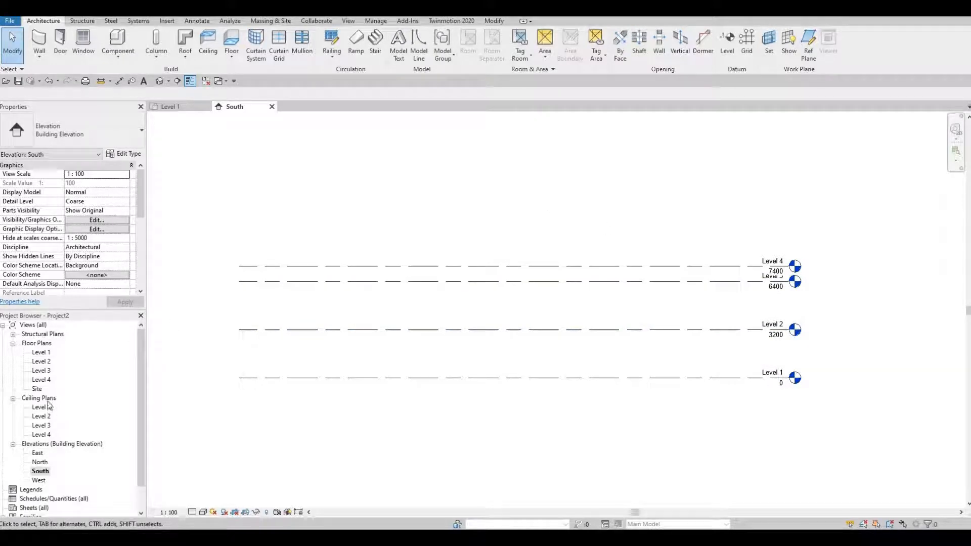
Step: Open the Level 1 floor plan and draw a vertical grid line between the elevation markers, somewhat west of the centre
double_click(42, 353)
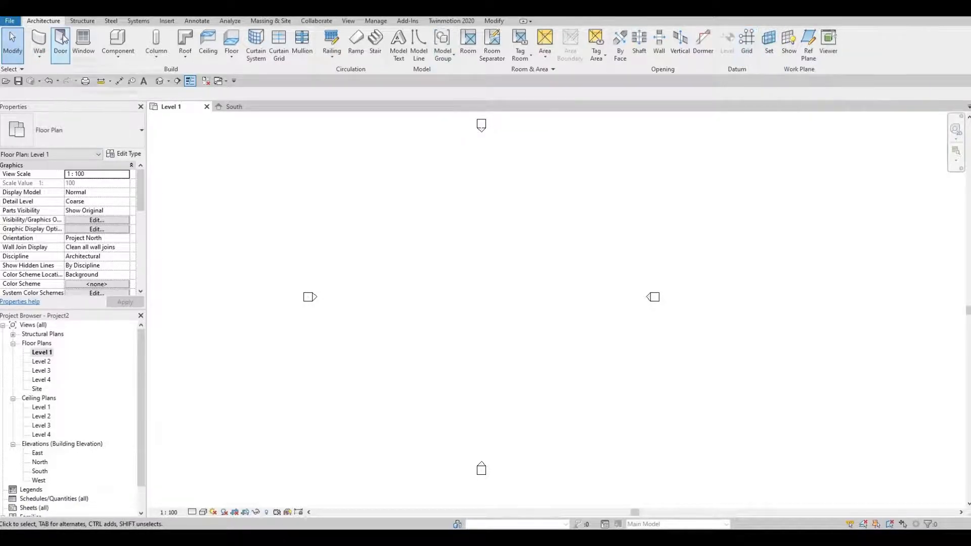
click(748, 48)
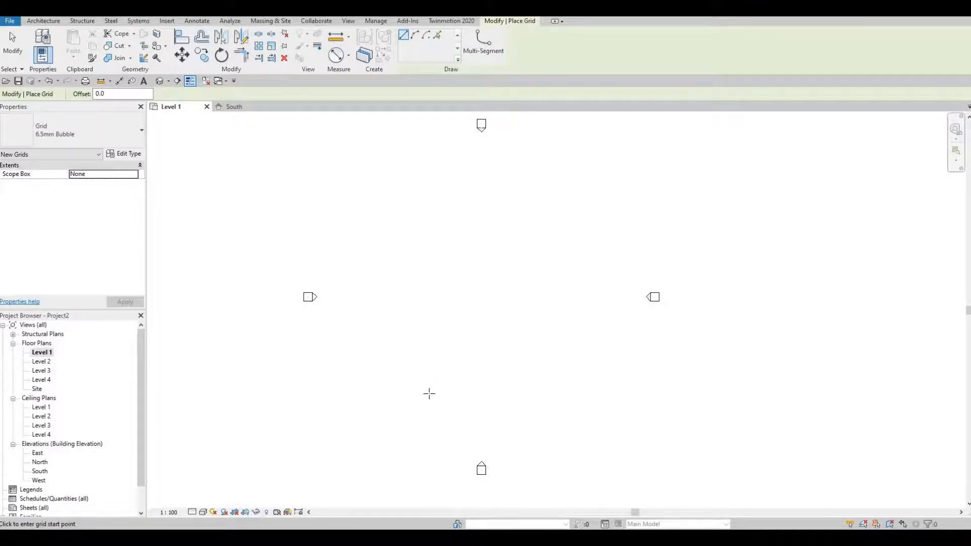
click(429, 393)
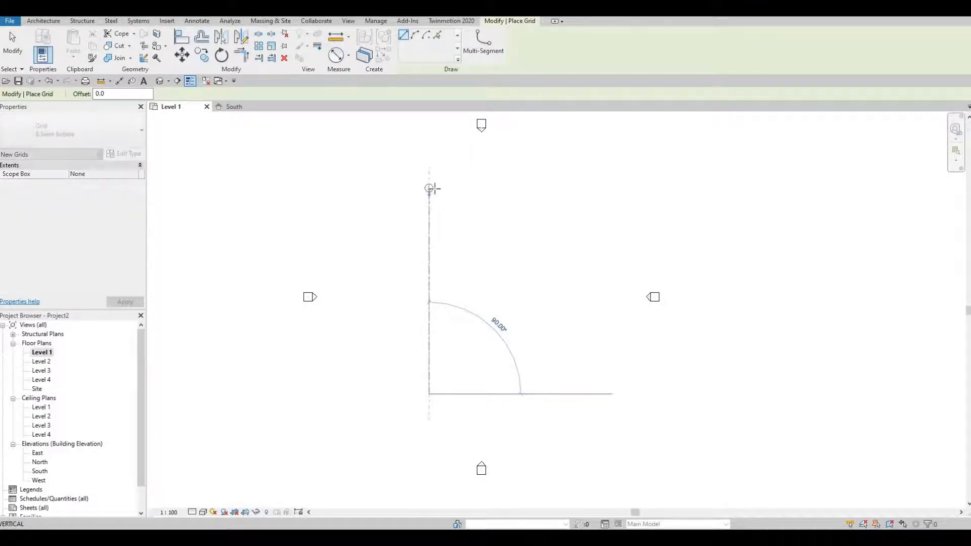
click(429, 188)
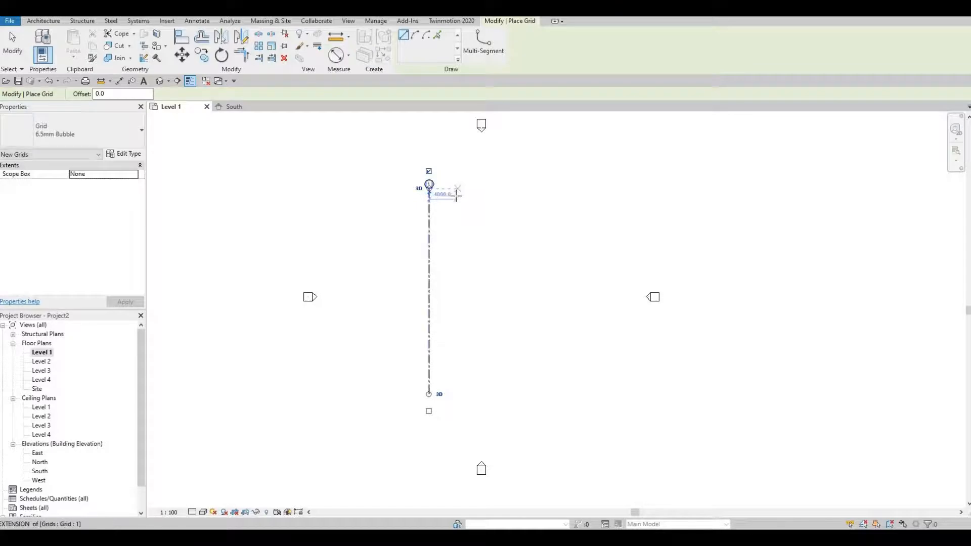
key(Escape)
key(Escape)
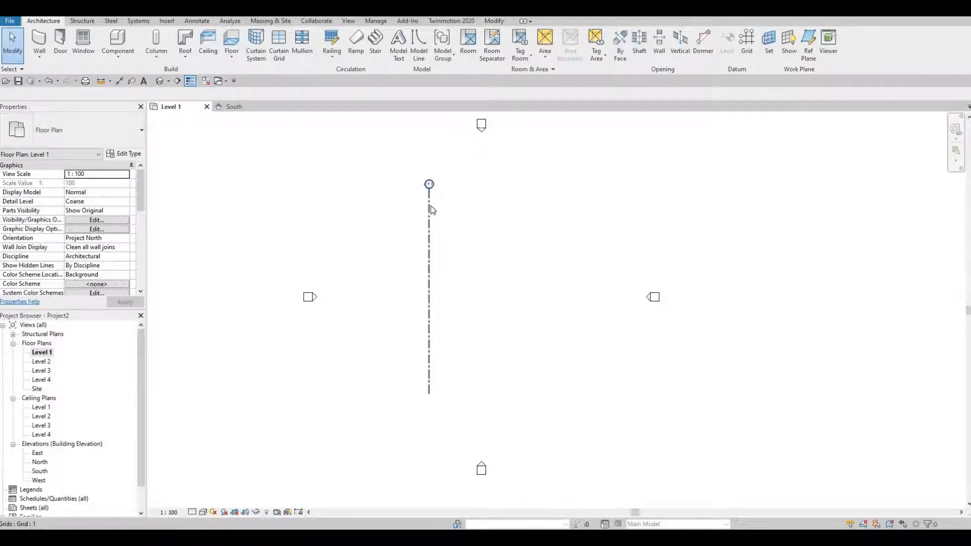
click(431, 205)
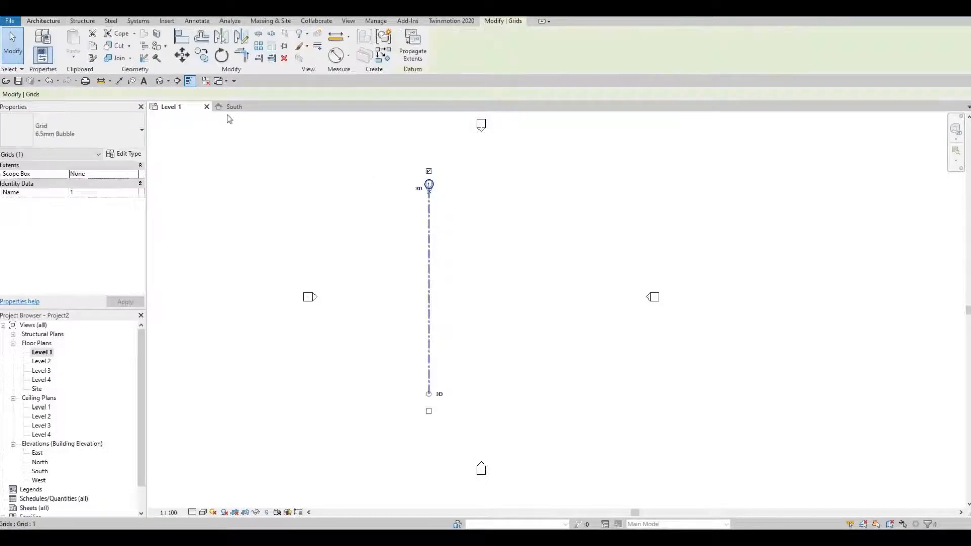
click(205, 58)
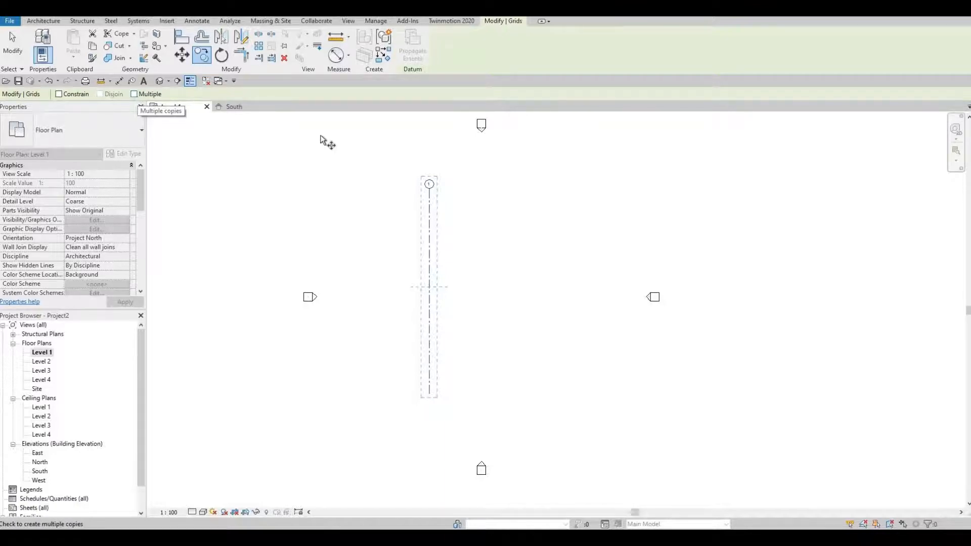
click(430, 199)
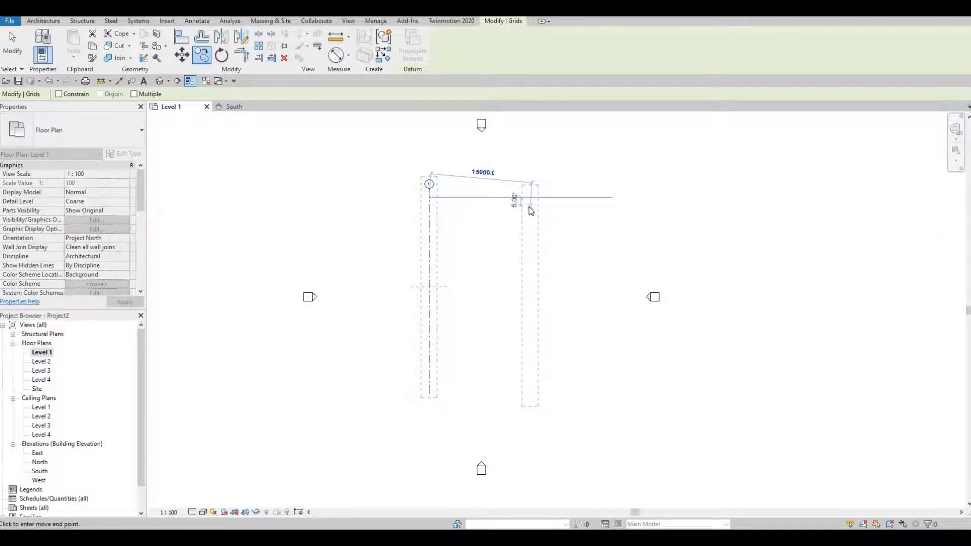
text(7000)
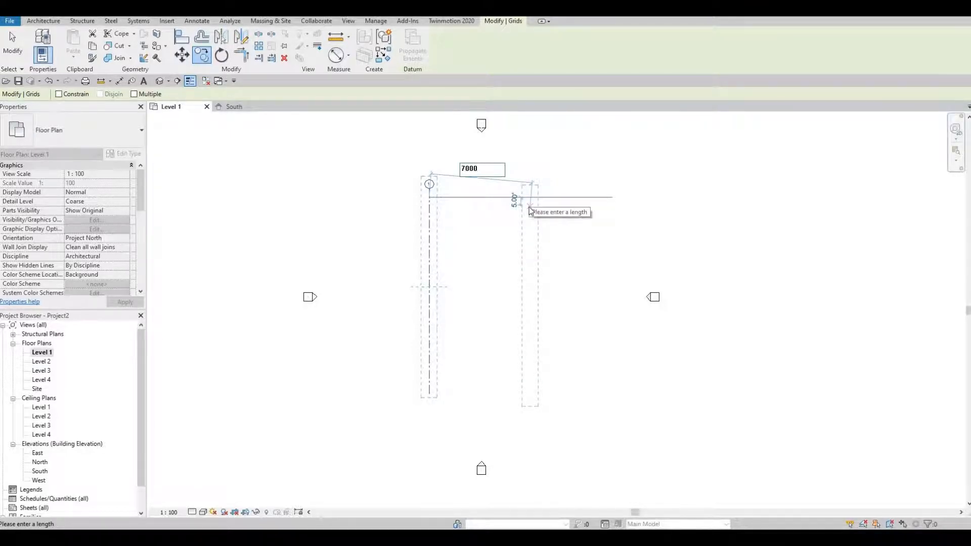
key(Escape)
key(Escape)
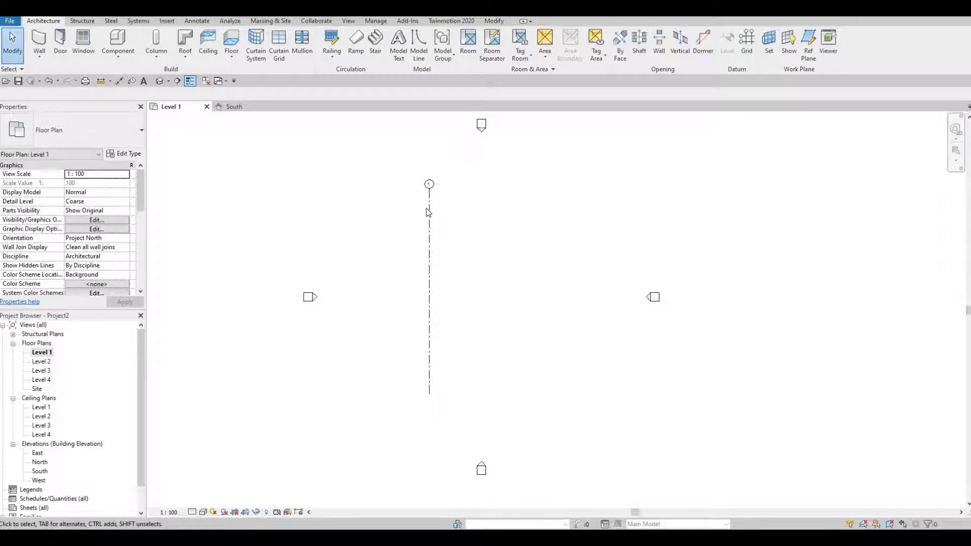
Step: Copy the vertical grid line 7000 to the east
click(429, 198)
key(c)
key(o)
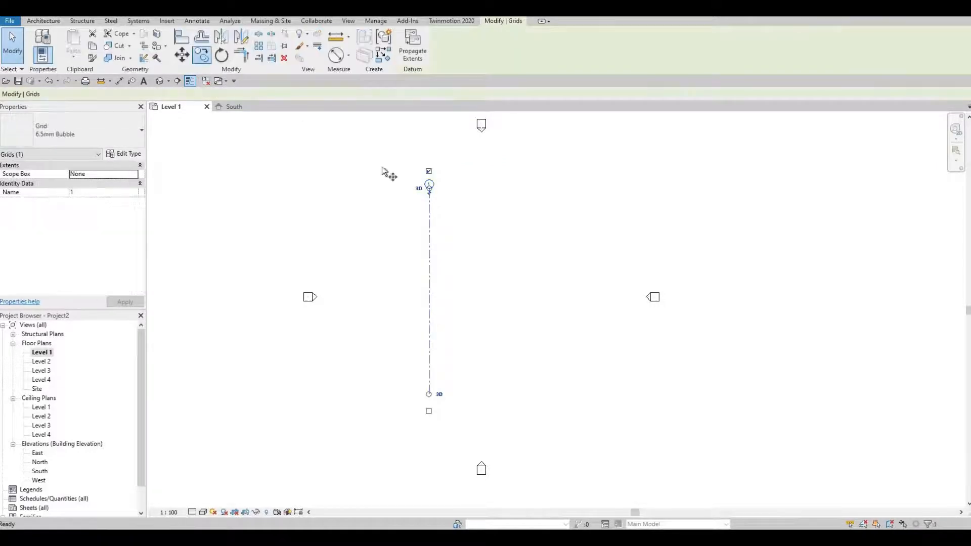
click(430, 196)
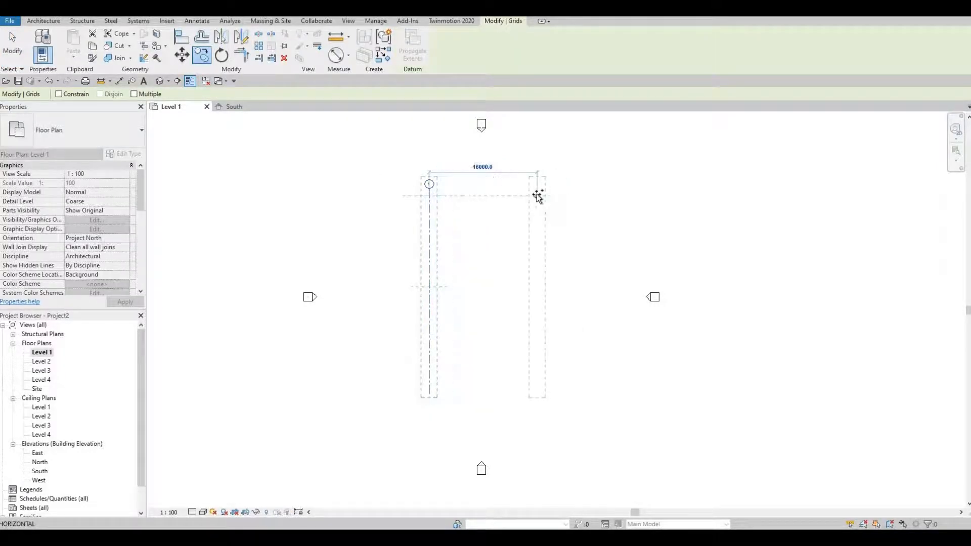
text(7000)
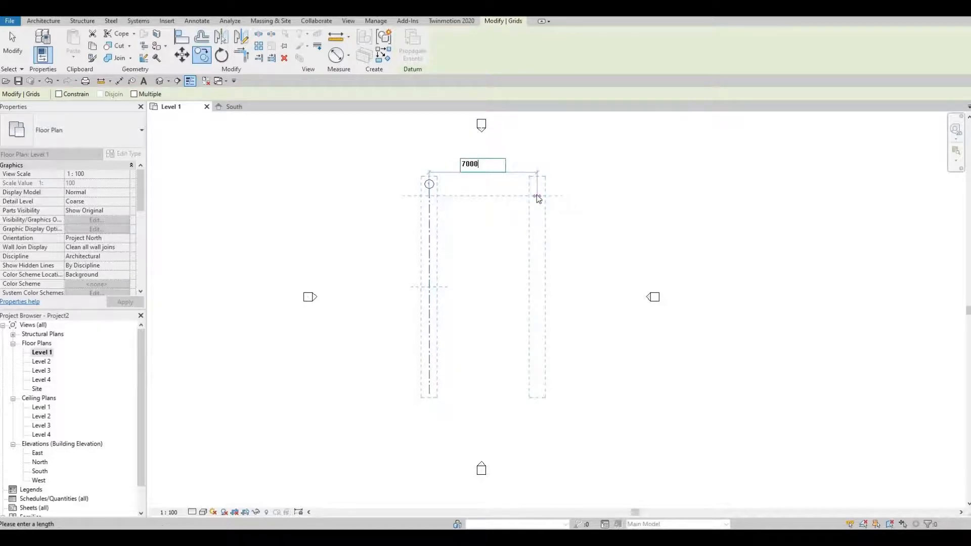
key(Return)
key(Escape)
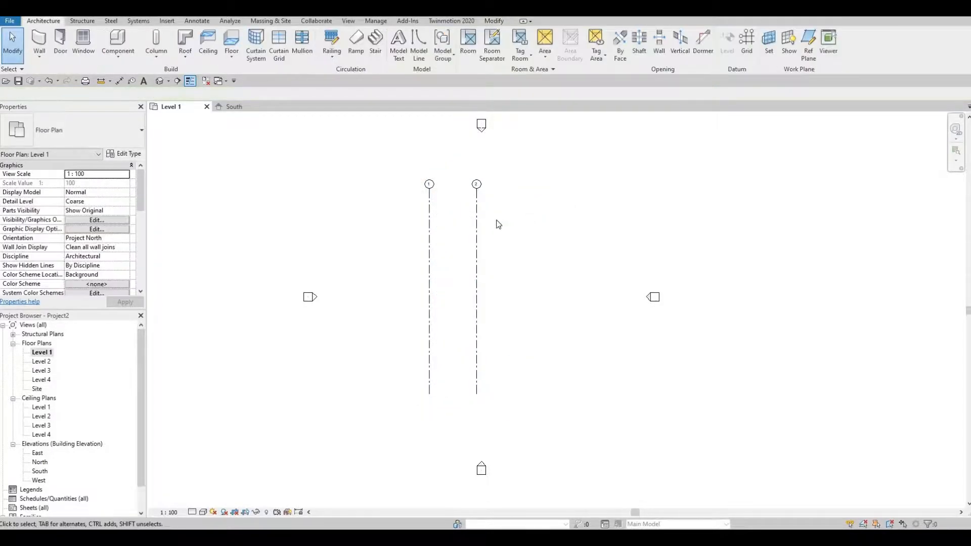
Step: Draw a horizontal grid line from east to west across both vertical grid lines, just below their bubbles
click(749, 48)
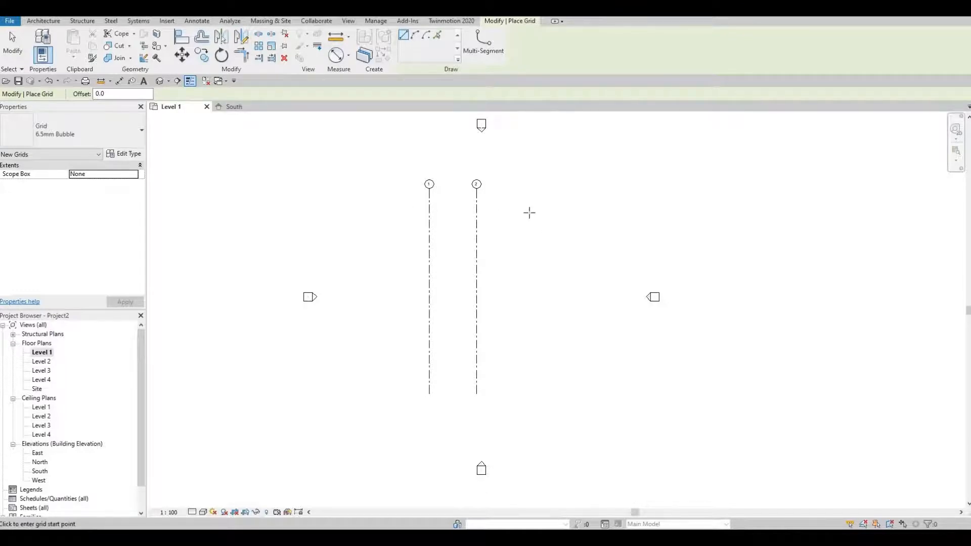
click(530, 212)
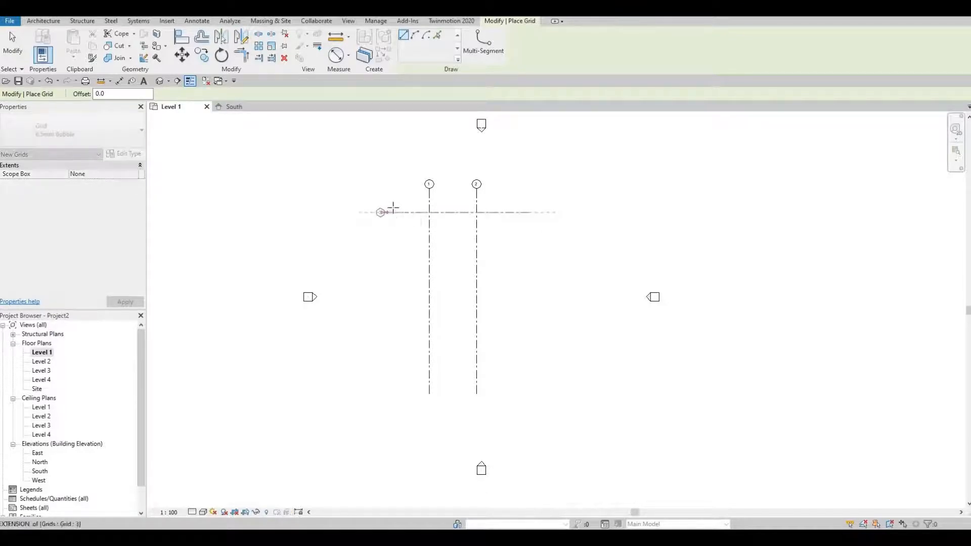
click(385, 212)
scroll(385, 212, up, 1)
key(Escape)
key(Escape)
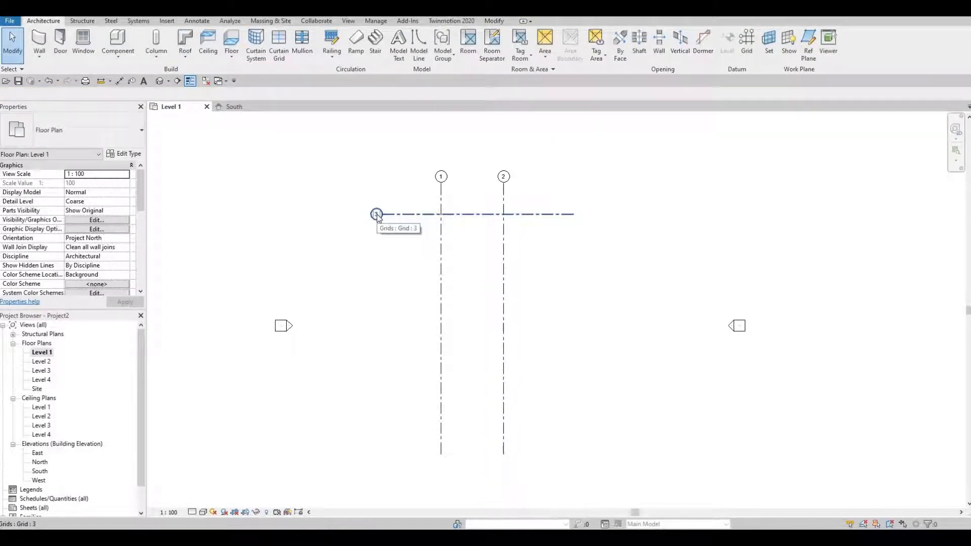
Step: Rename the horizontal grid line to A
click(377, 215)
click(378, 215)
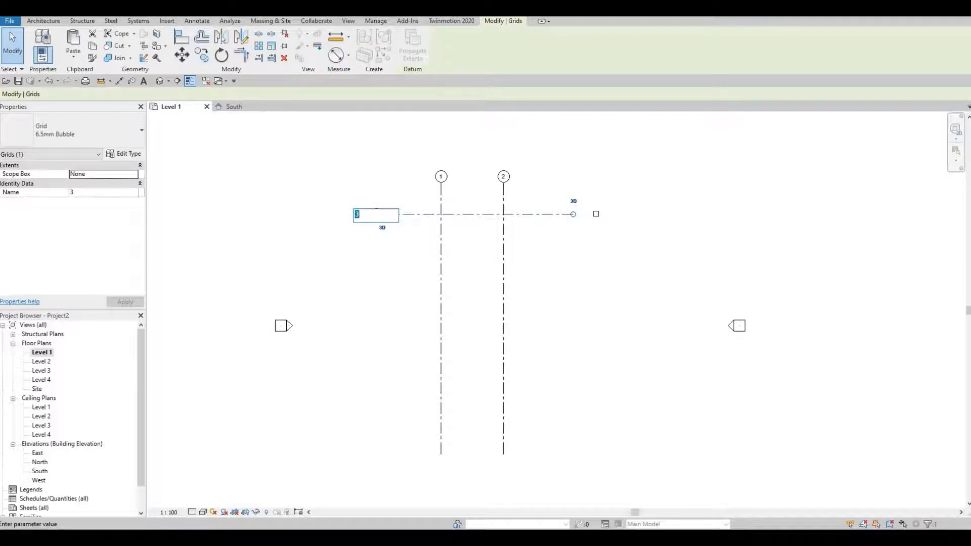
key(Return)
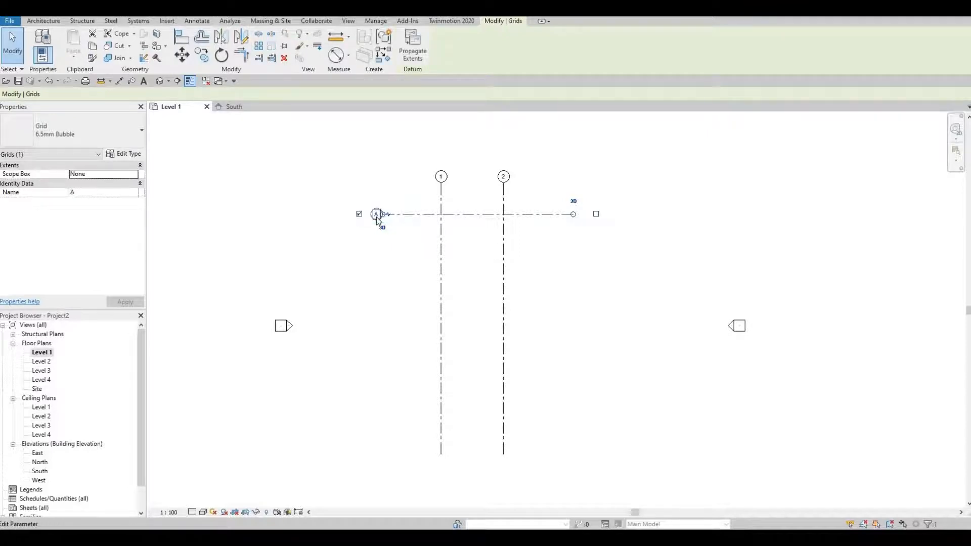
click(465, 229)
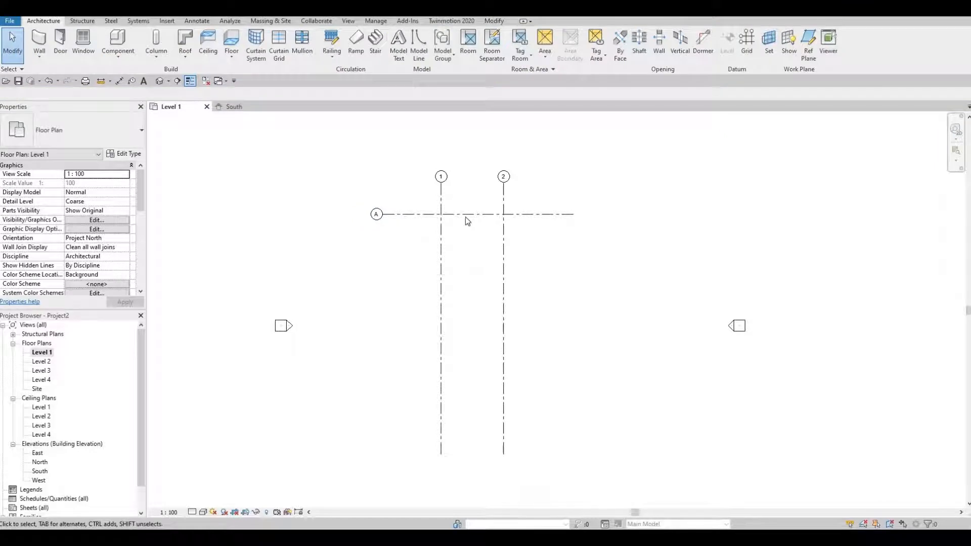
Step: Copy grid line A 13000 to the south
click(466, 216)
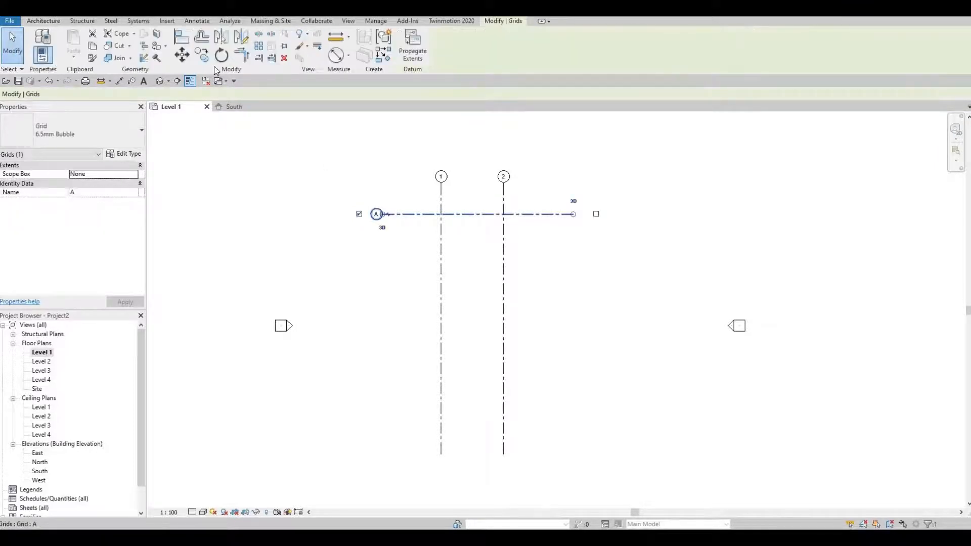
click(202, 55)
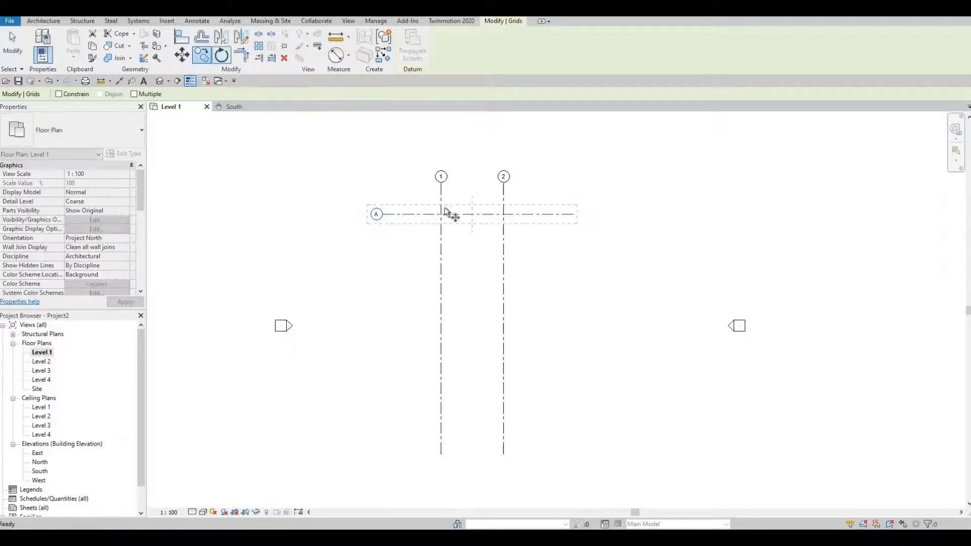
click(504, 214)
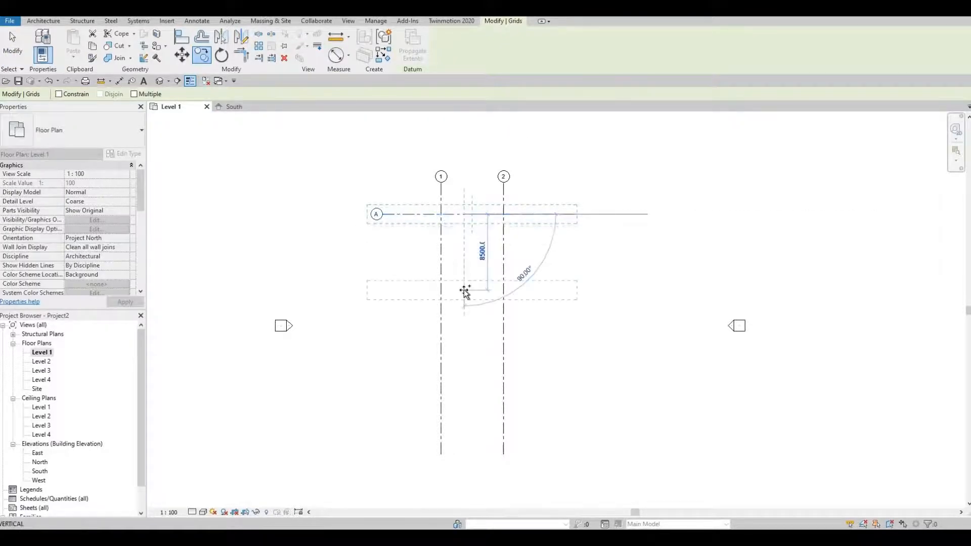
text(13000)
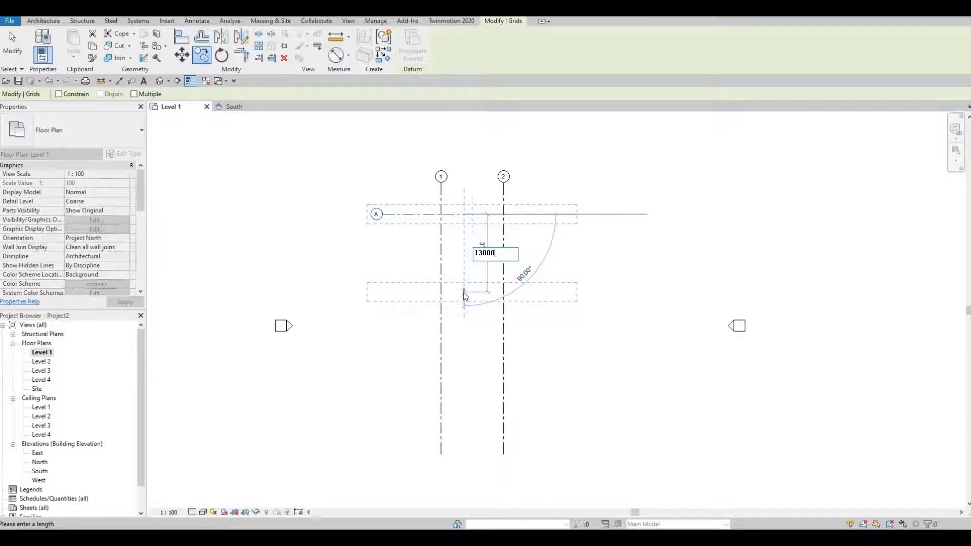
key(Return)
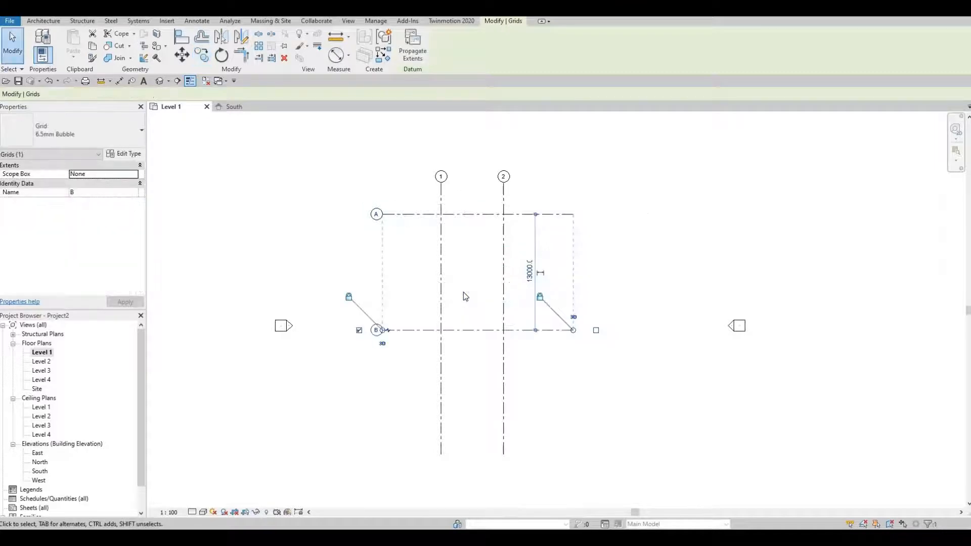
key(Escape)
Step: Shorten the lower ends of vertical grid lines 1 and 2 together so they stop a little below grid line B
middle_drag(468, 316, 459, 301)
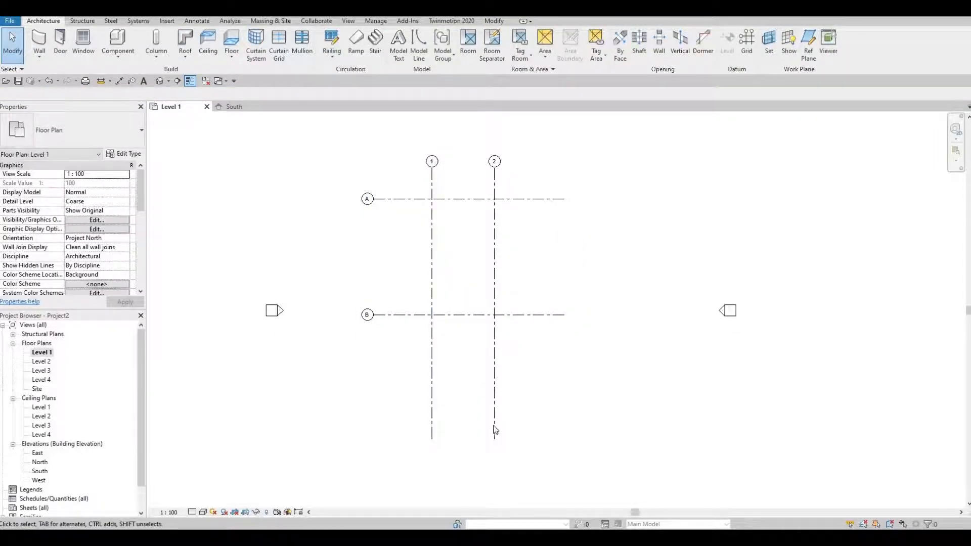
click(432, 413)
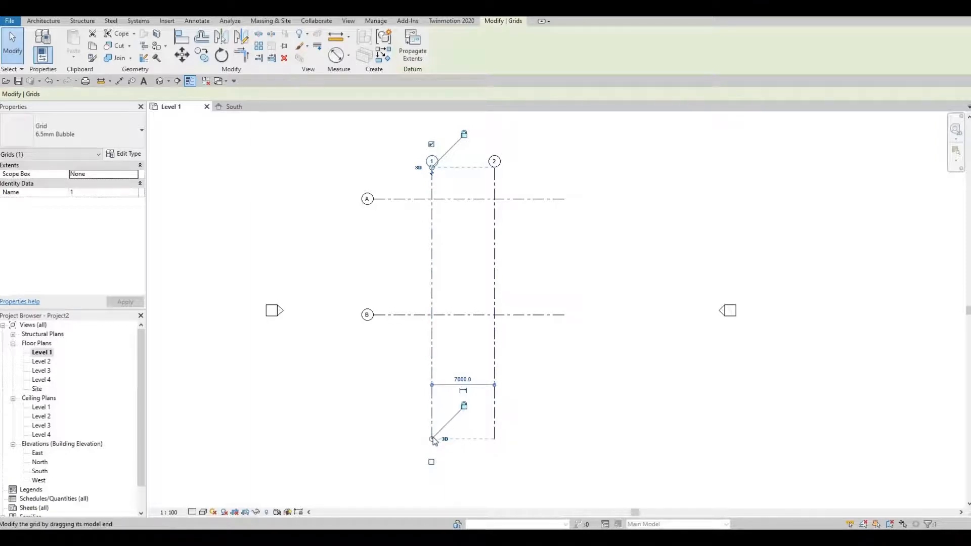
drag(434, 441, 434, 362)
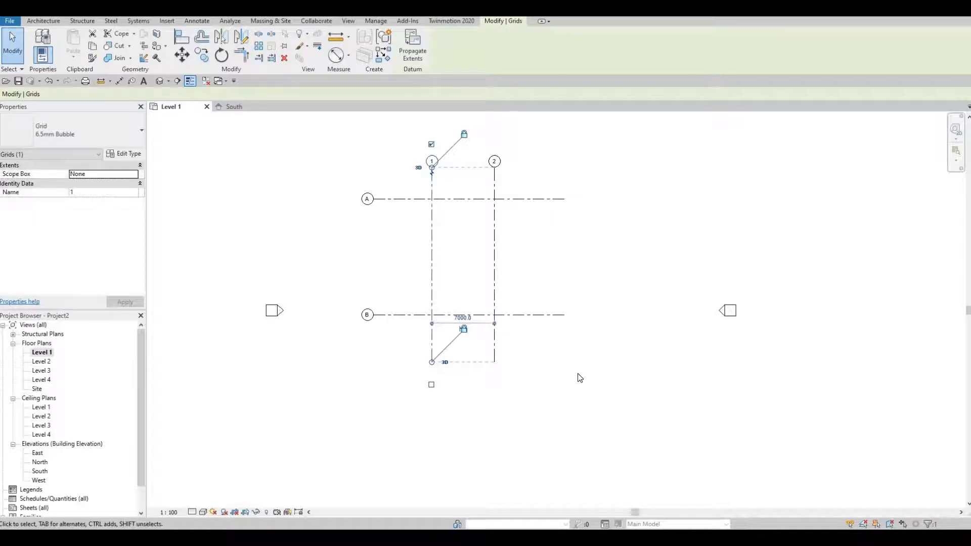
click(521, 361)
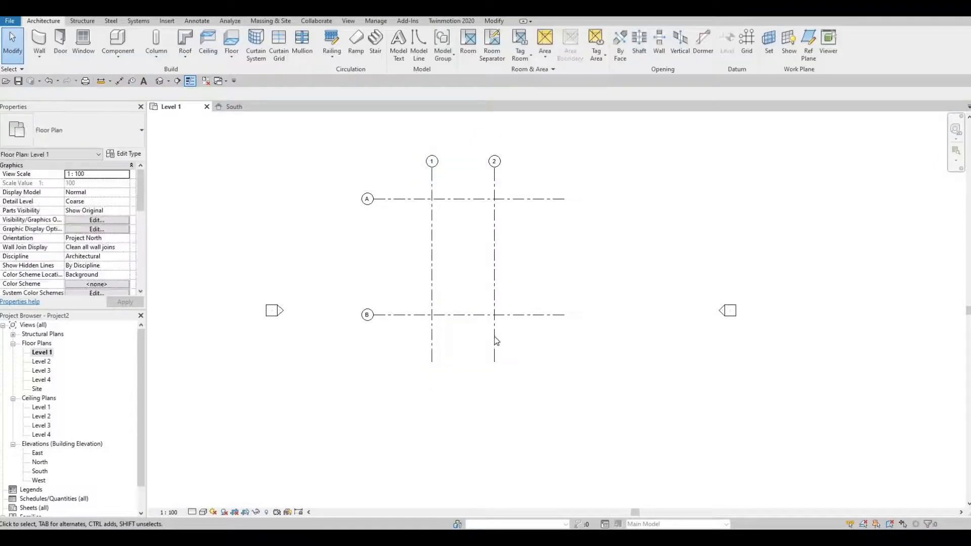
click(494, 339)
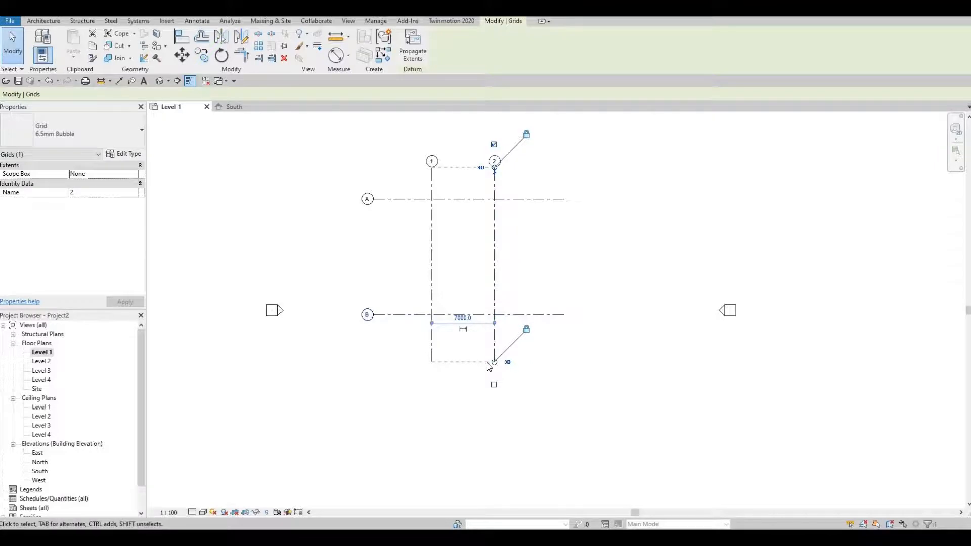
click(549, 389)
Step: Duplicate the Generic - 200mm basic wall type as Exterior Wall 1, keeping its single 200 structure layer
scroll(545, 288, up, 2)
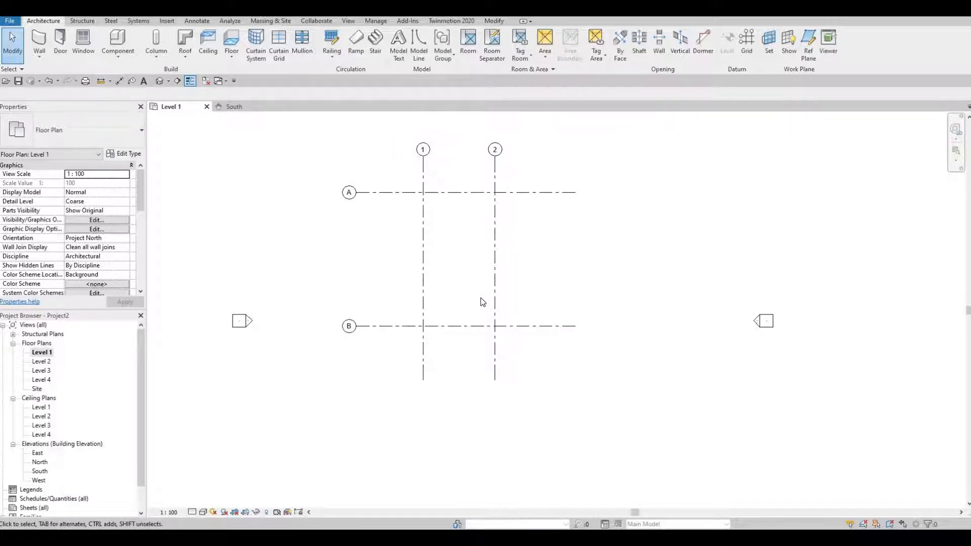
middle_drag(483, 245, 442, 307)
scroll(443, 306, up, 1)
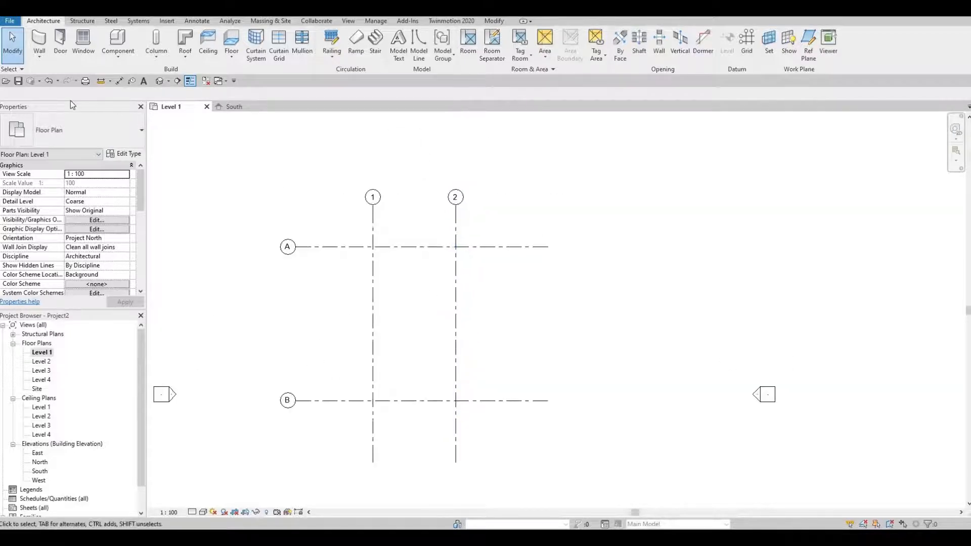
click(39, 40)
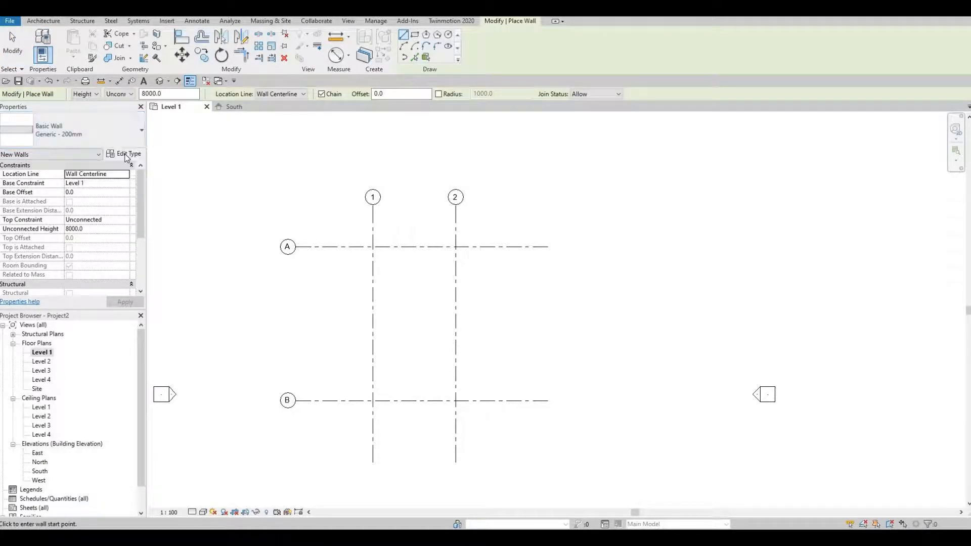
click(127, 155)
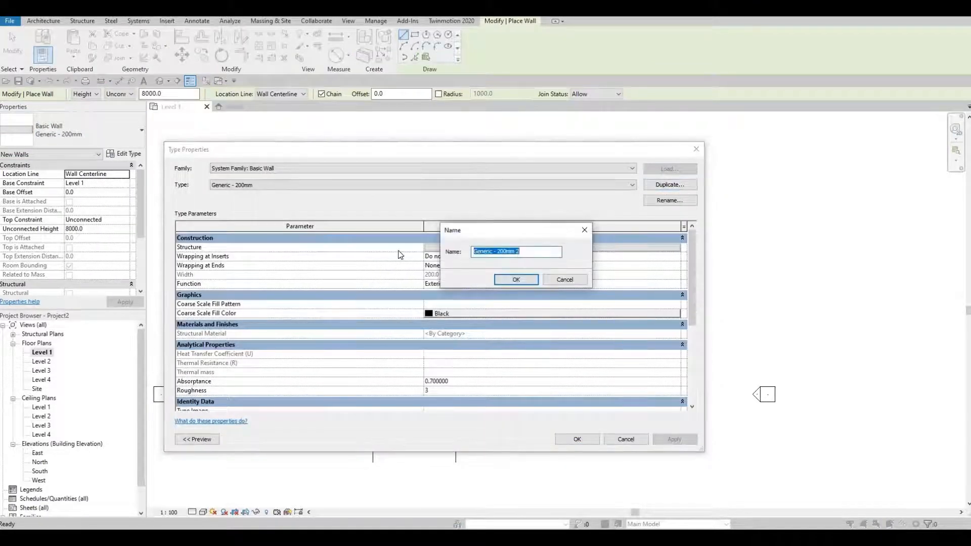
text(E)
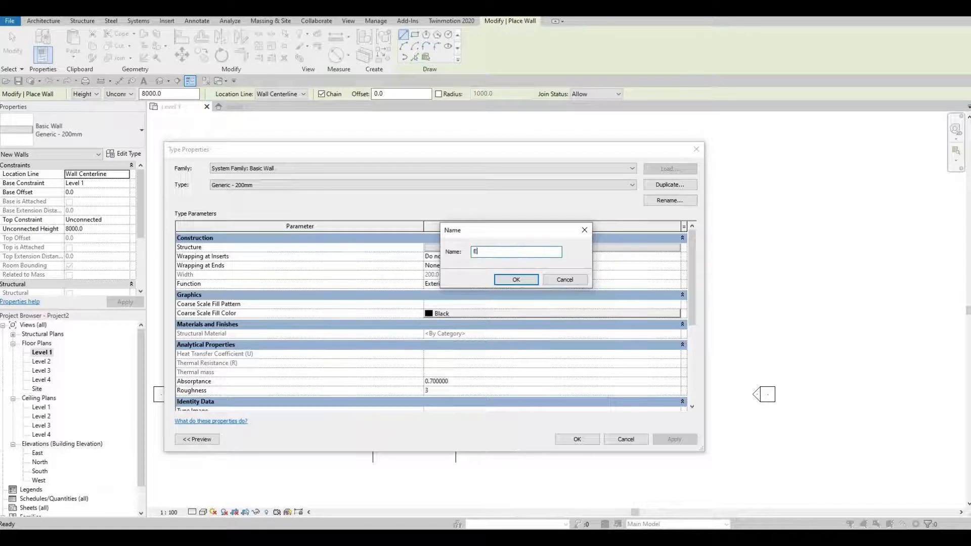
text(xterior)
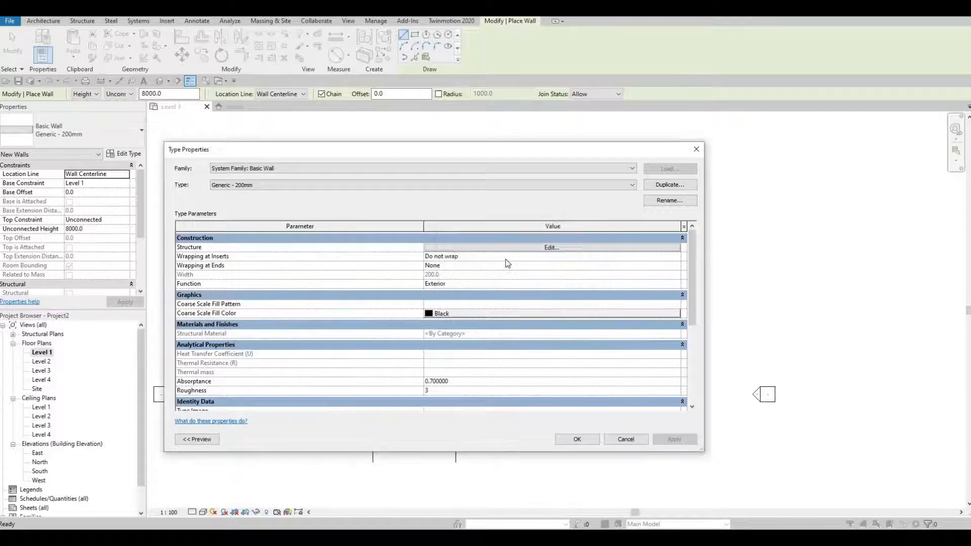
click(514, 280)
click(524, 248)
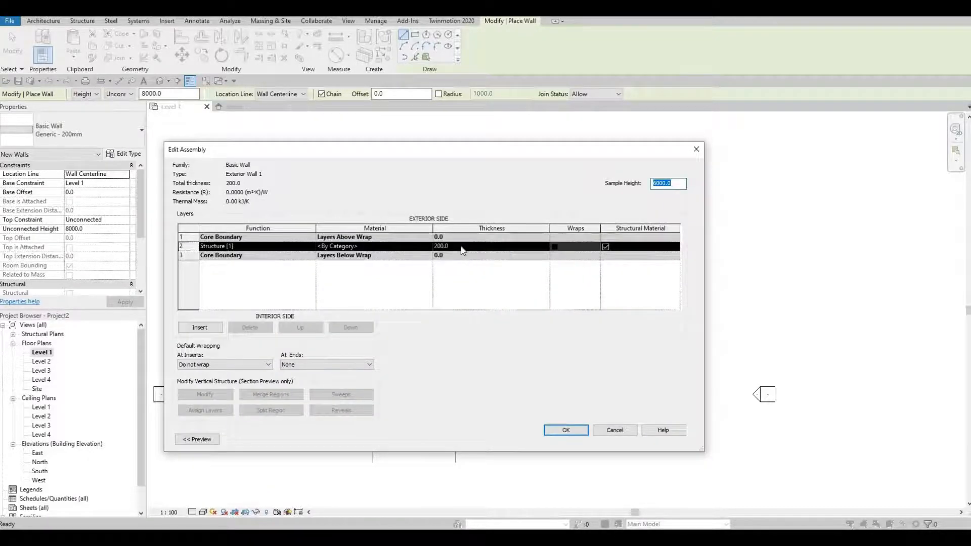
click(561, 429)
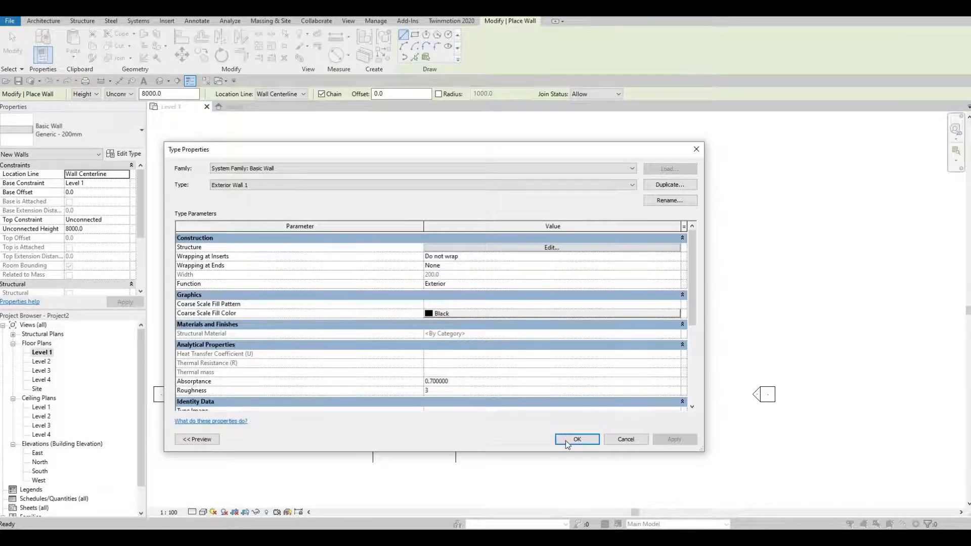
click(566, 440)
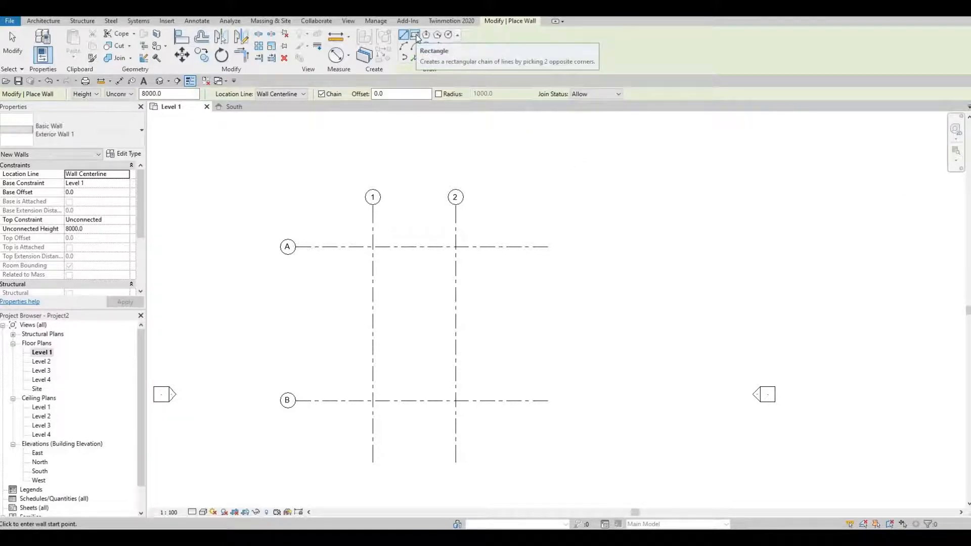
Step: Draw a rectangle of Exterior Wall 1 walls up to Level 2, from grid intersection A-1 to grid intersection B-2
click(415, 35)
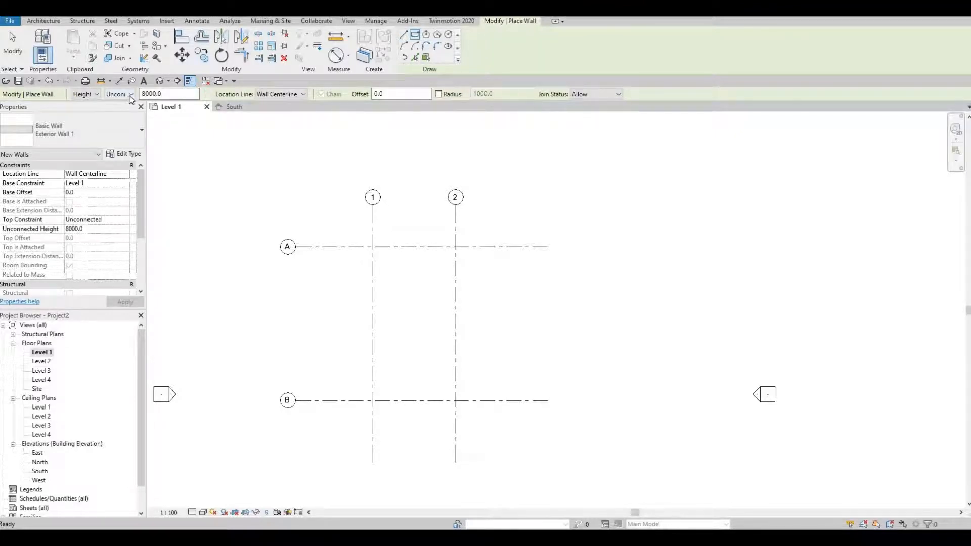
click(130, 95)
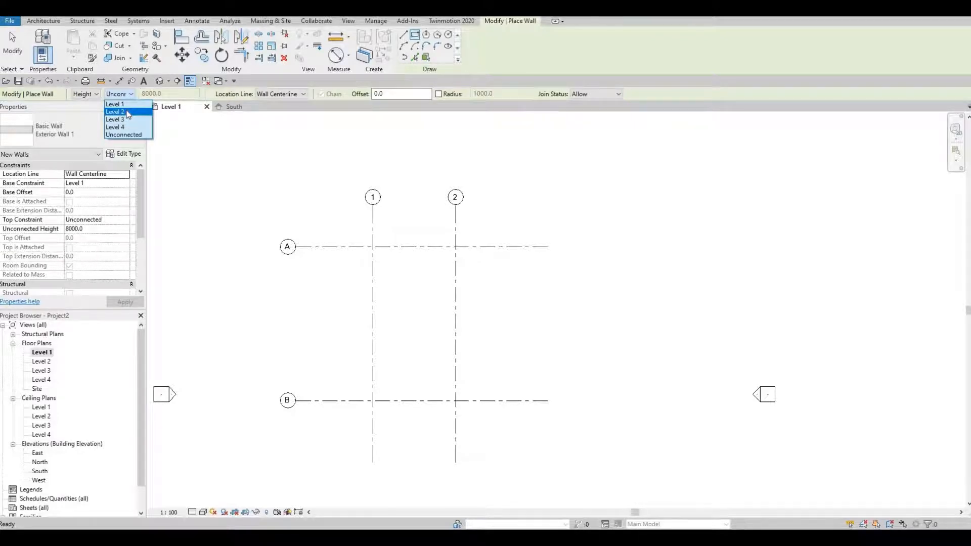
click(127, 112)
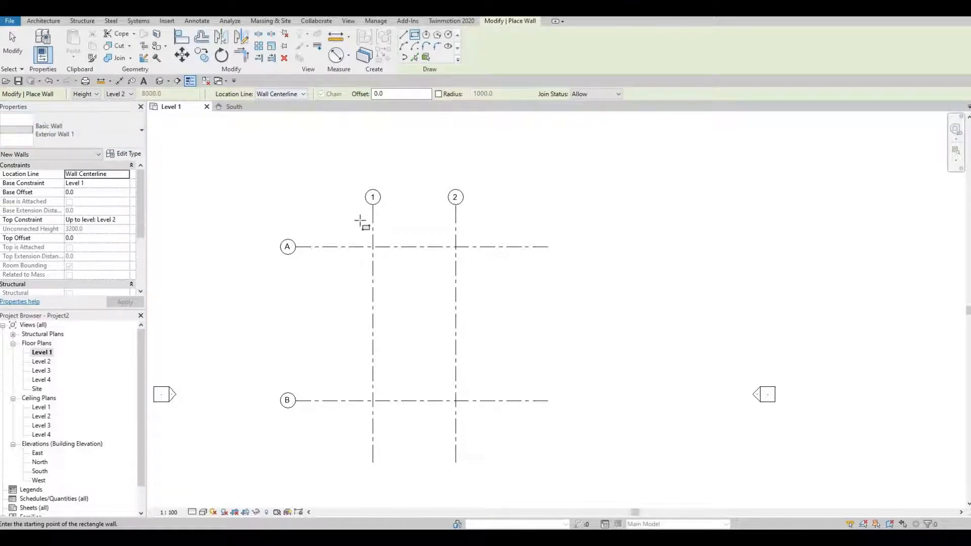
click(373, 247)
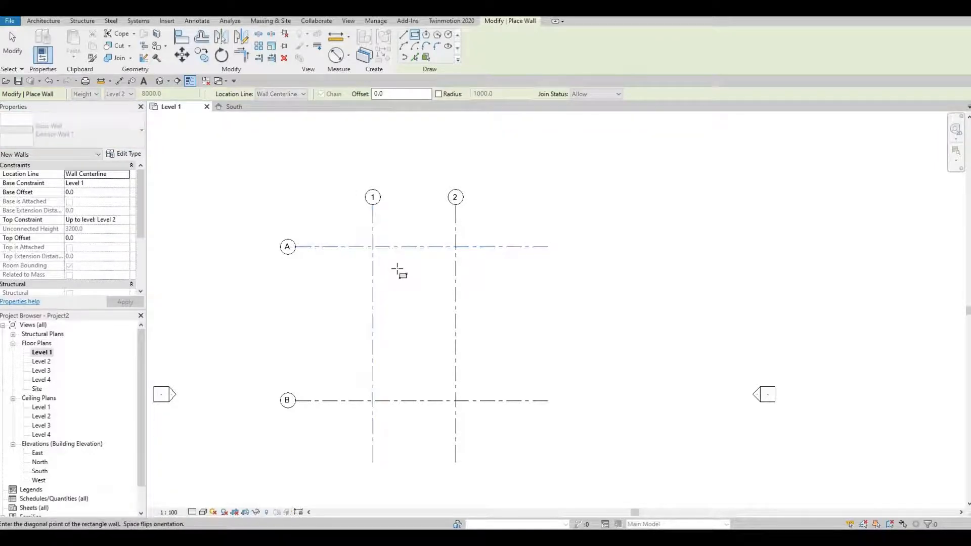
scroll(381, 250, up, 8)
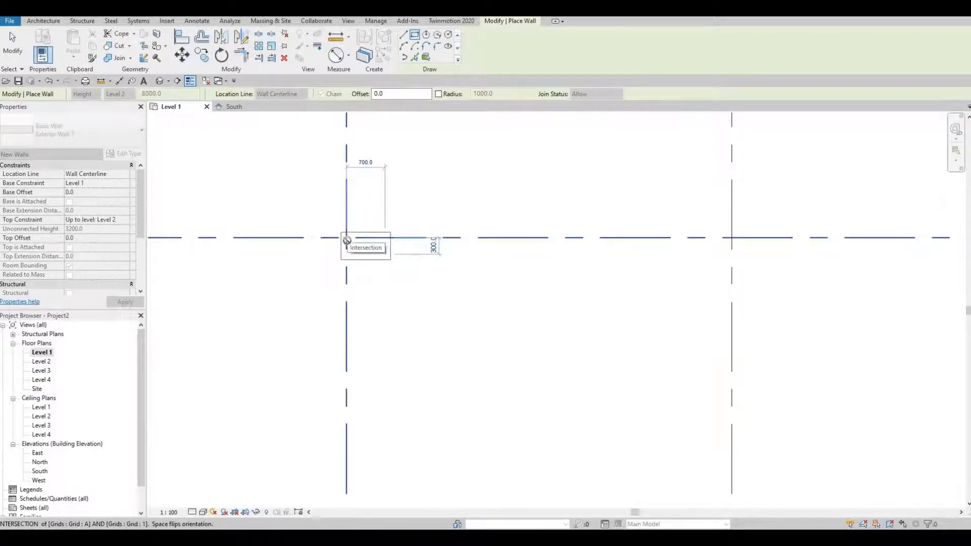
scroll(370, 258, down, 2)
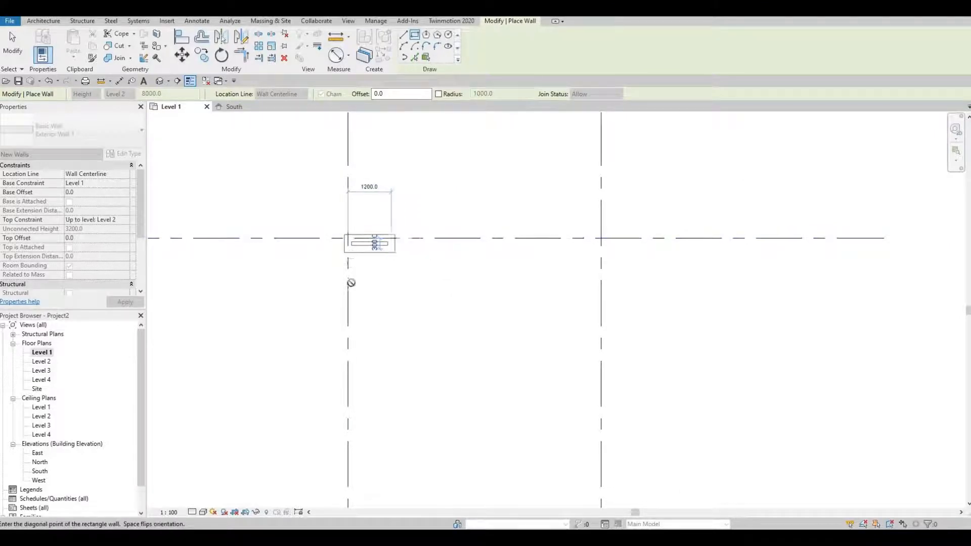
scroll(474, 336, down, 1)
middle_drag(474, 337, 438, 234)
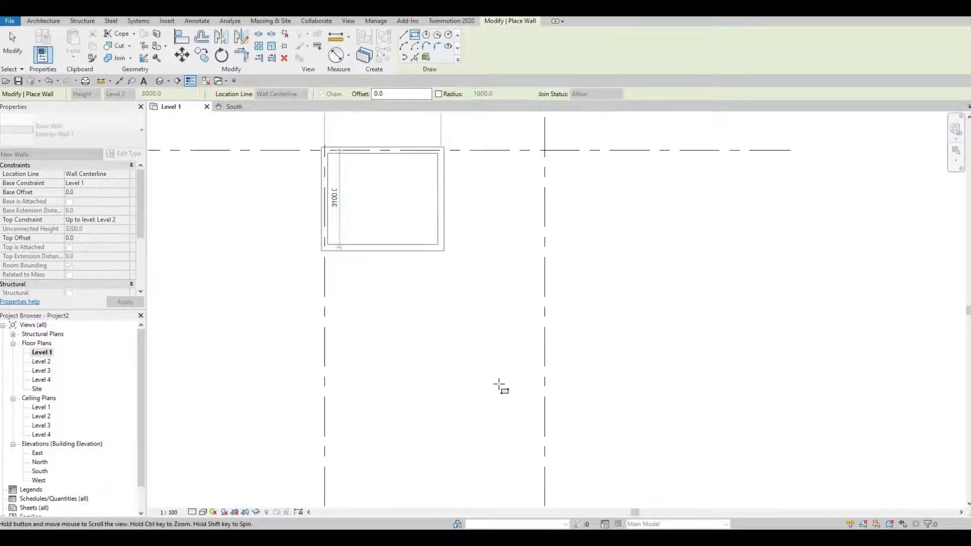
middle_drag(507, 398, 476, 222)
scroll(511, 359, up, 4)
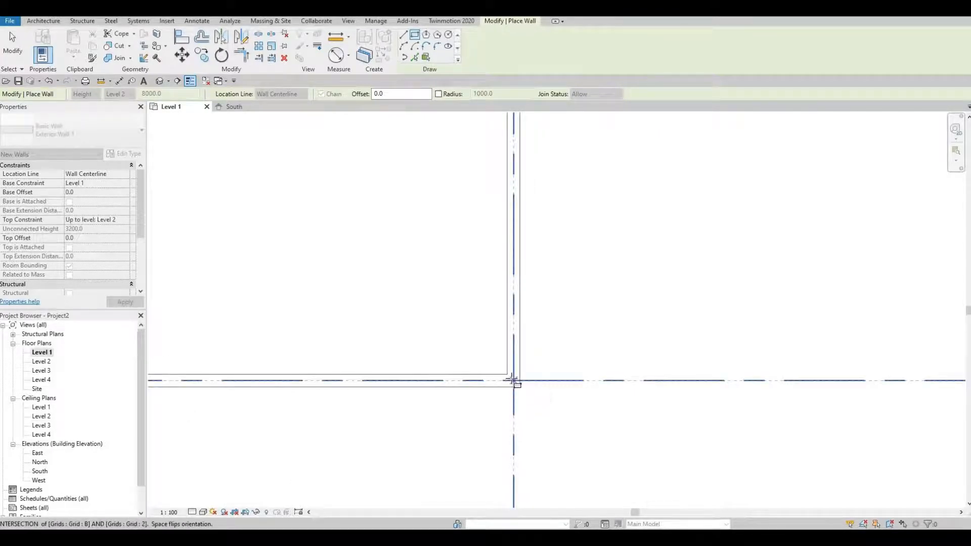
click(513, 381)
scroll(499, 315, down, 6)
middle_drag(477, 267, 479, 342)
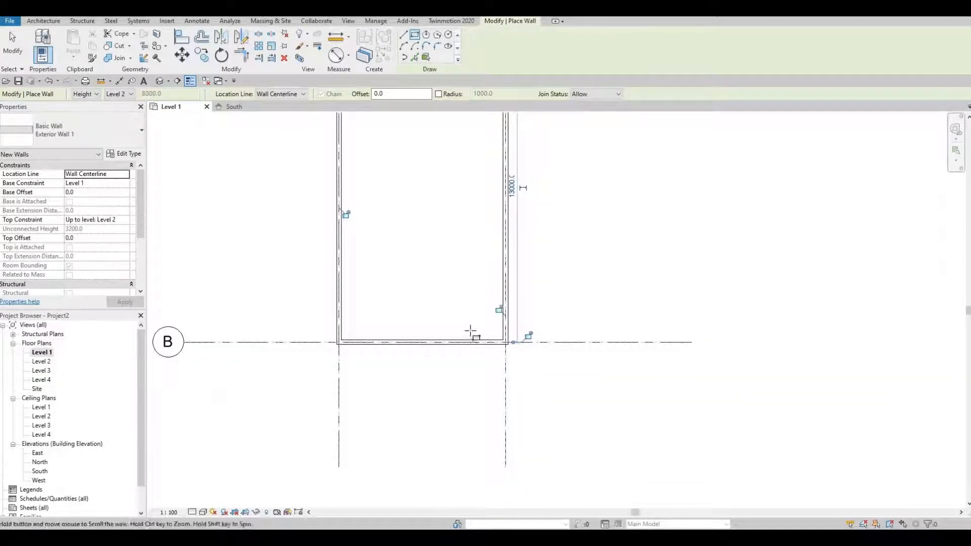
scroll(471, 334, down, 1)
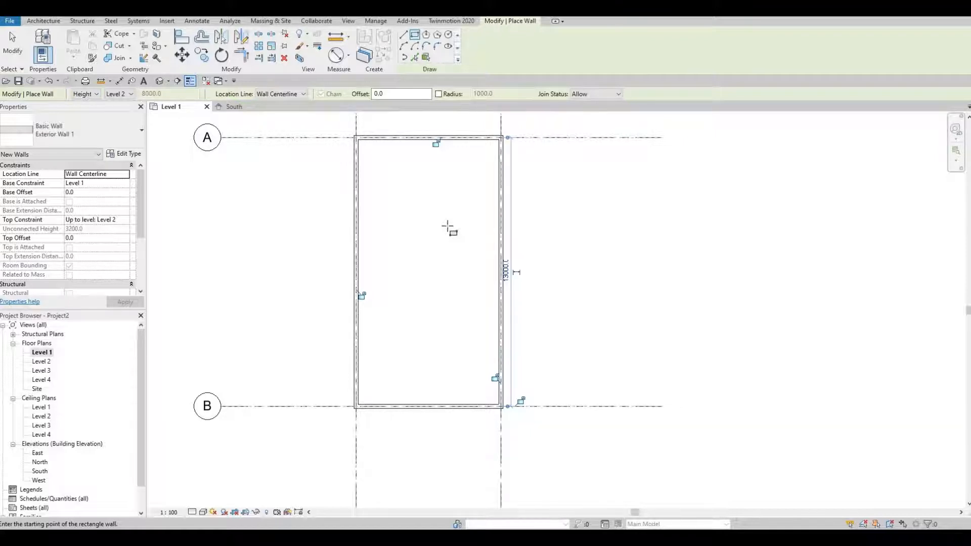
key(Escape)
key(Escape)
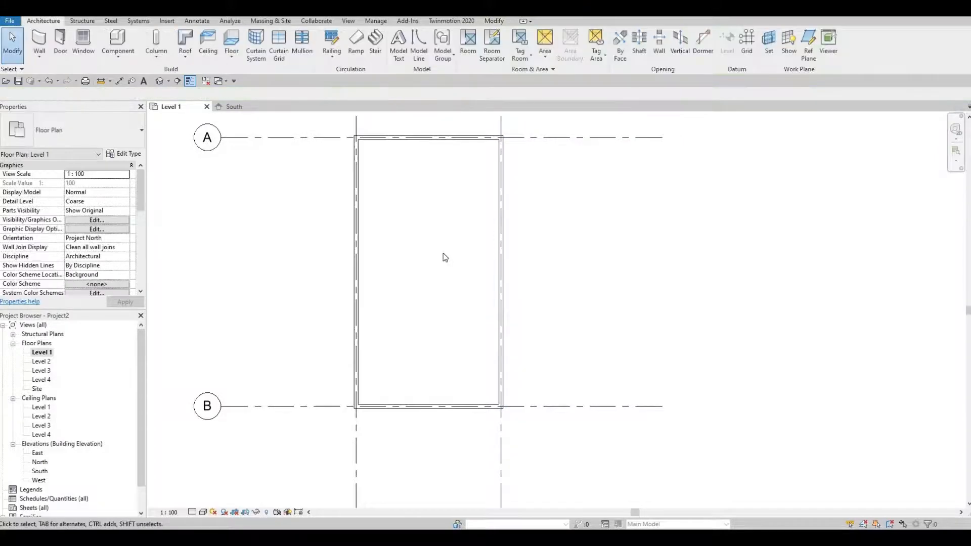
Step: Inspect the new exterior walls in the default 3D view, orbiting towards the front
middle_drag(458, 267, 491, 299)
scroll(502, 286, down, 1)
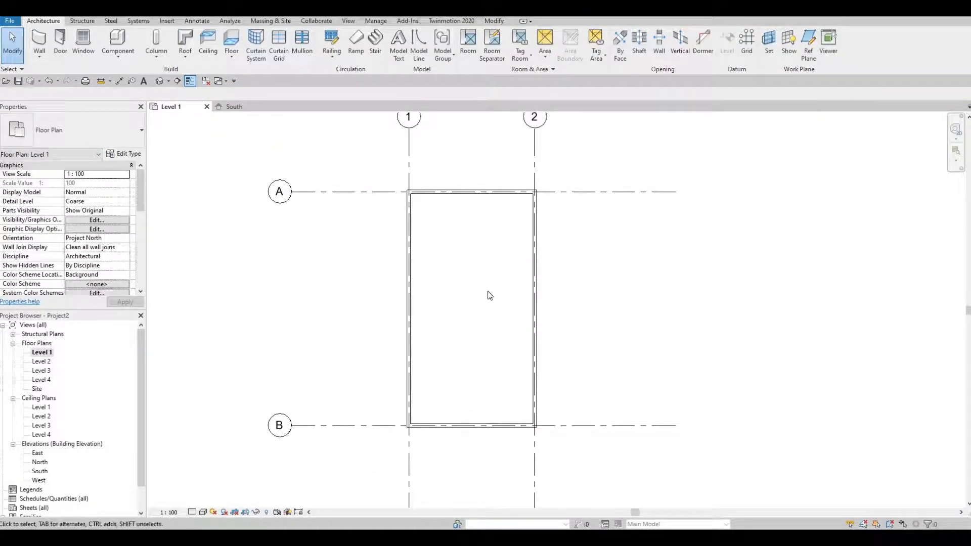
click(162, 82)
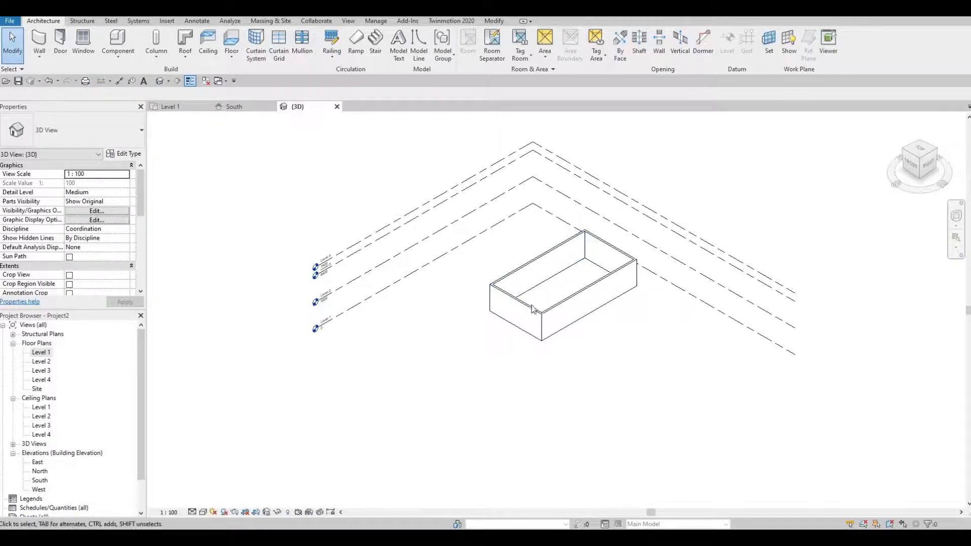
shift+middle_drag(555, 317, 524, 327)
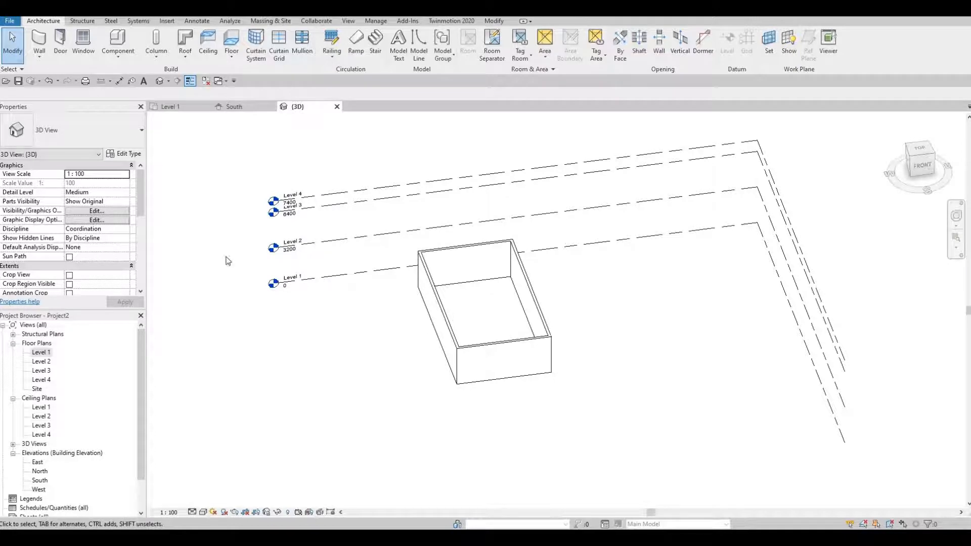
Step: Return to the Level 1 floor plan and duplicate the Exterior Wall 1 type as Interior Wall 1
double_click(42, 353)
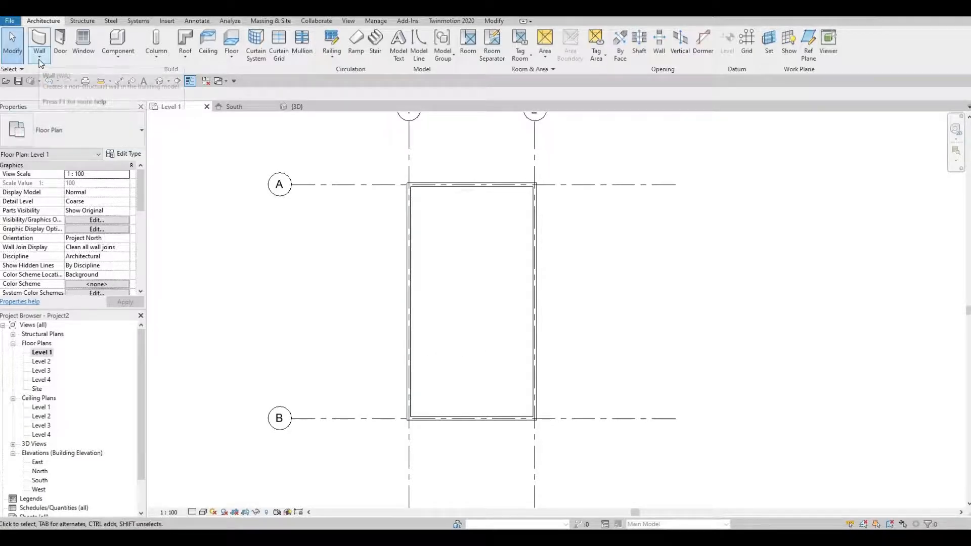
click(40, 60)
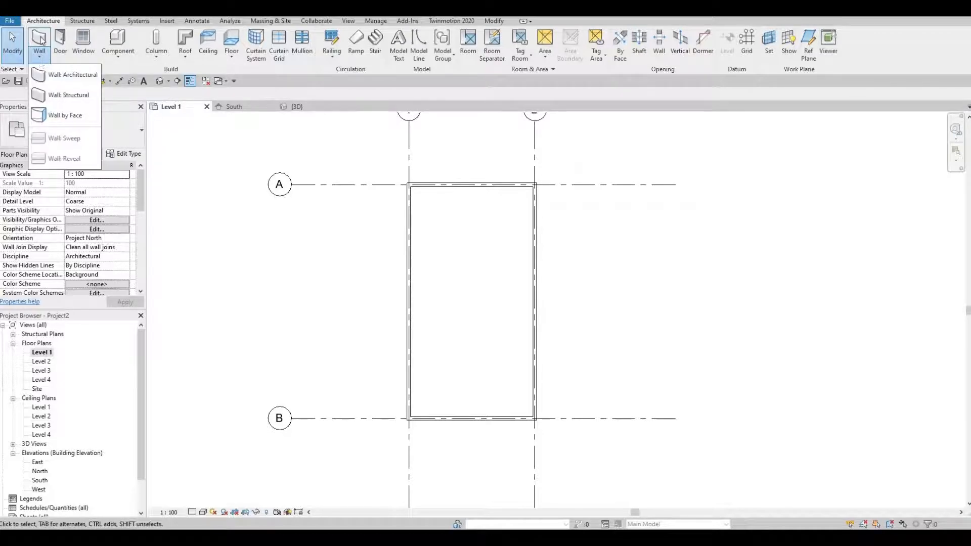
click(42, 41)
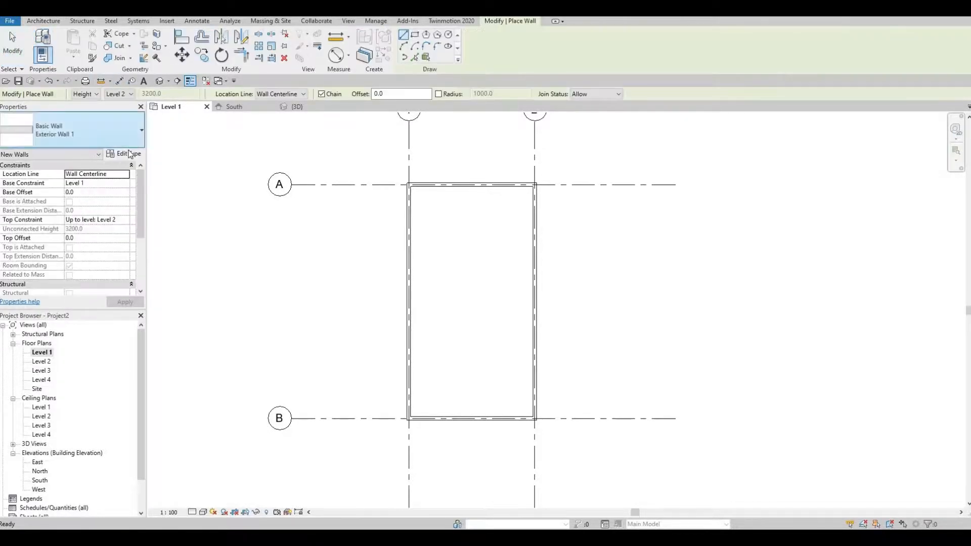
click(126, 156)
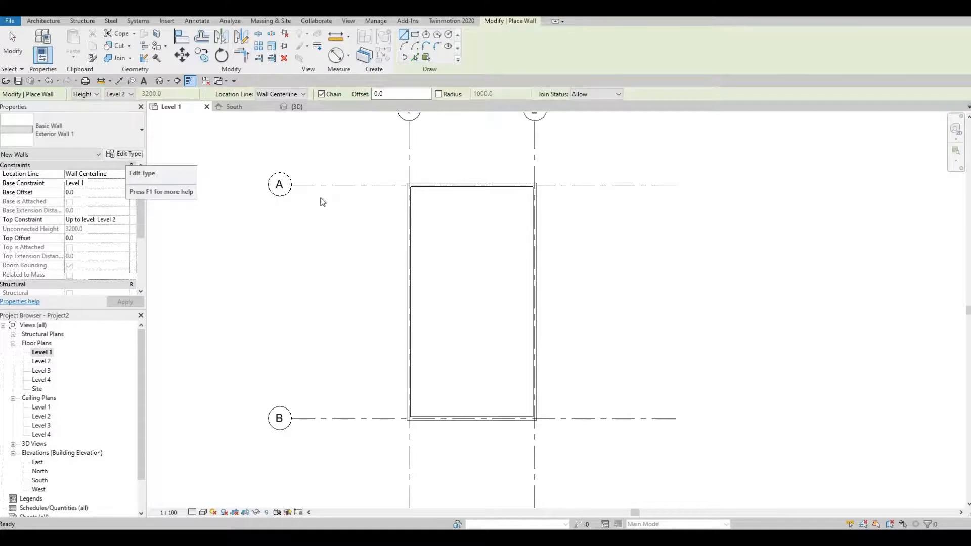
click(669, 186)
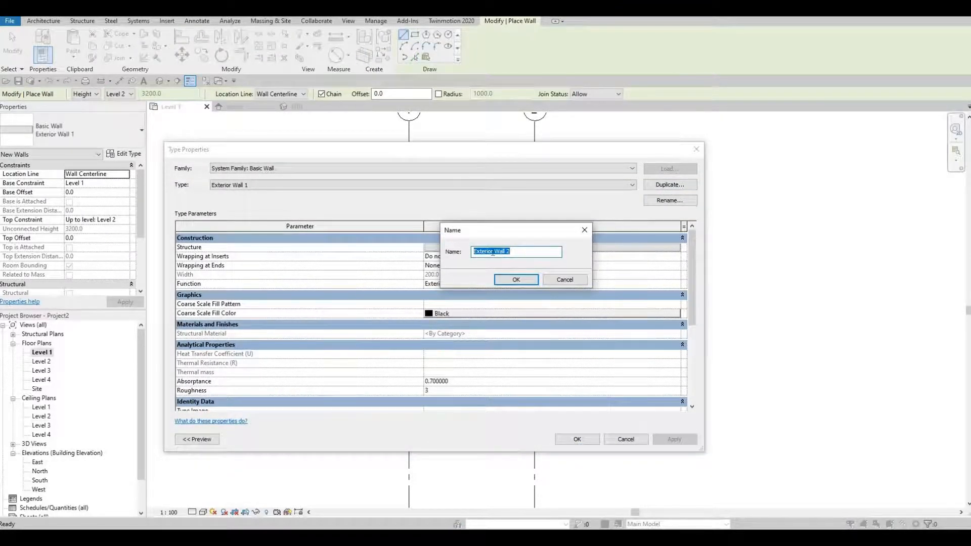
click(492, 252)
text(Interior)
click(506, 280)
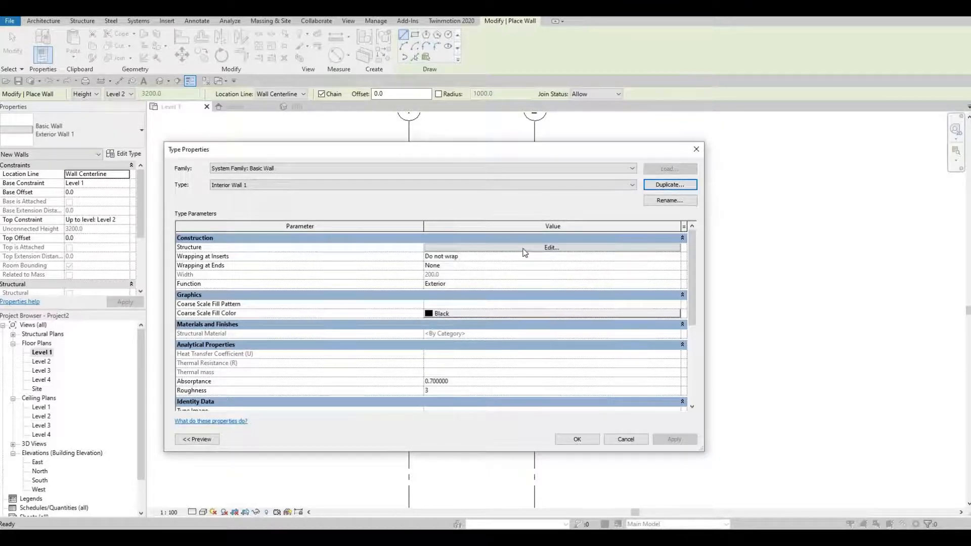
Step: Set the structure layer thickness of the Interior Wall 1 type to 150
click(523, 248)
click(480, 247)
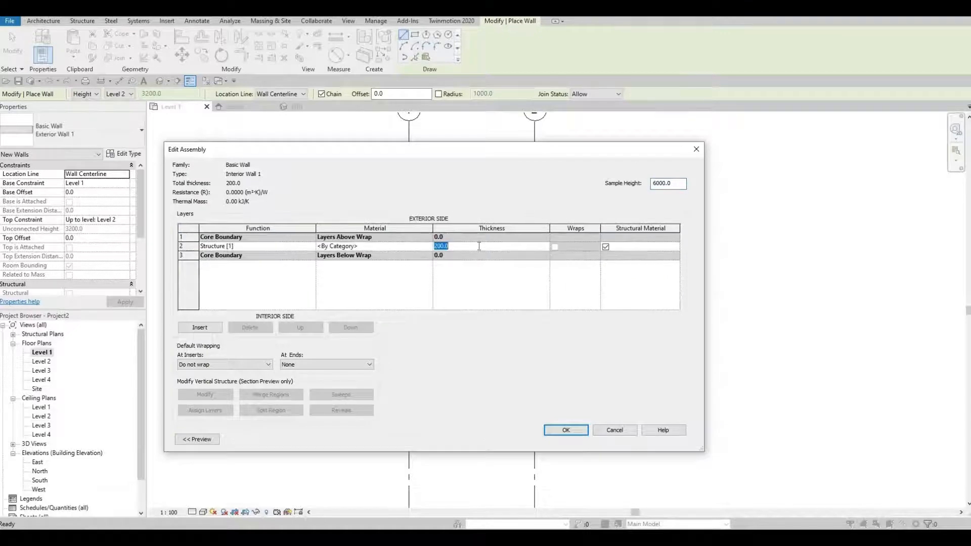
text(150)
click(563, 431)
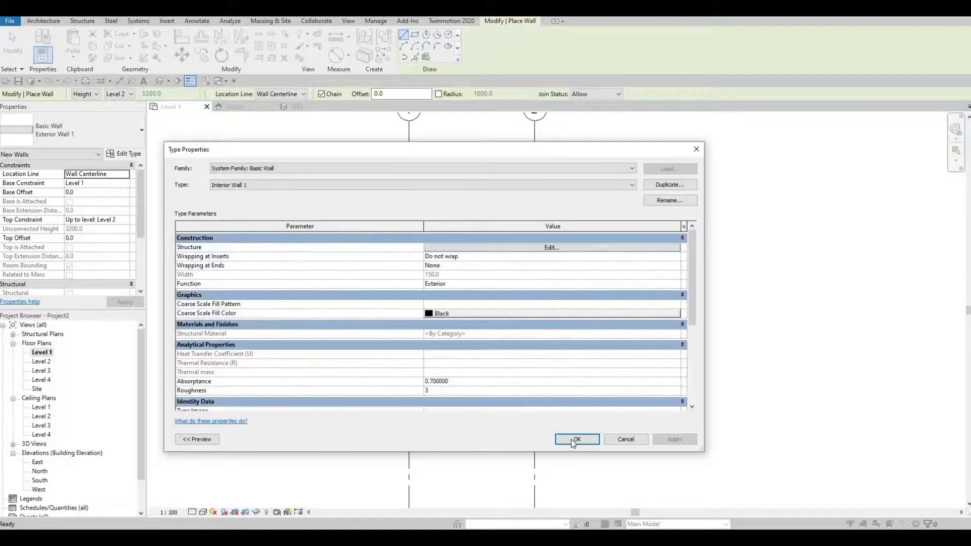
click(572, 439)
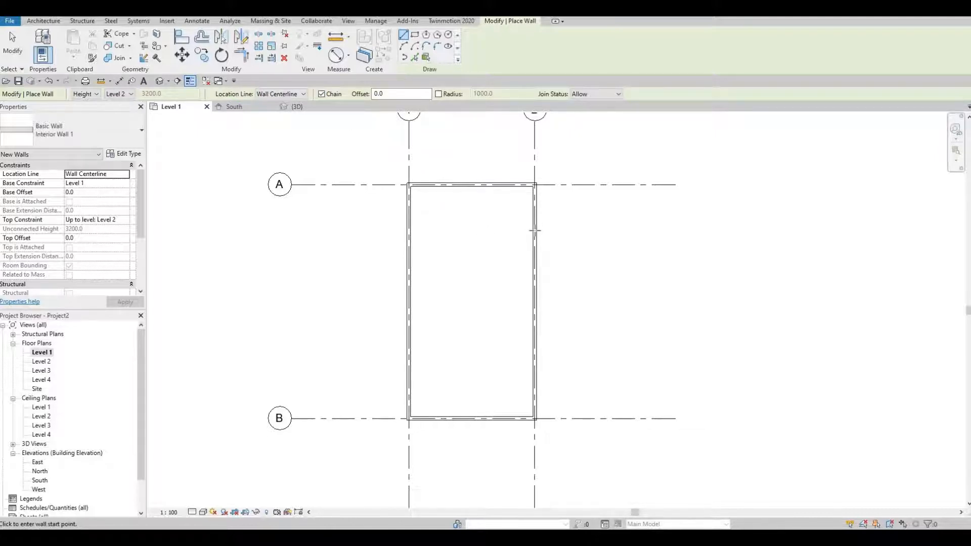
Step: Draw an L-shaped interior wall starting at the grid 2 exterior wall, running west and turning south for about 5000
click(404, 36)
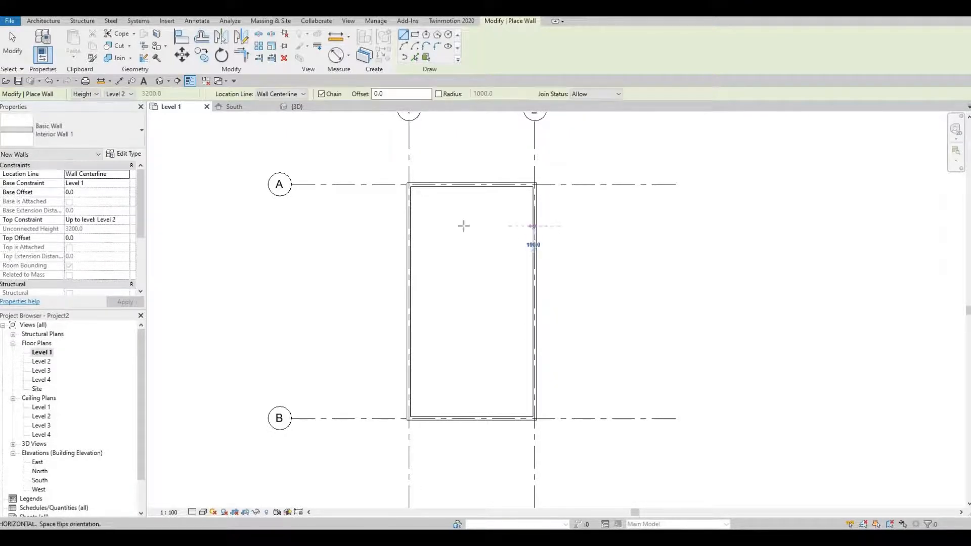
click(533, 227)
click(483, 226)
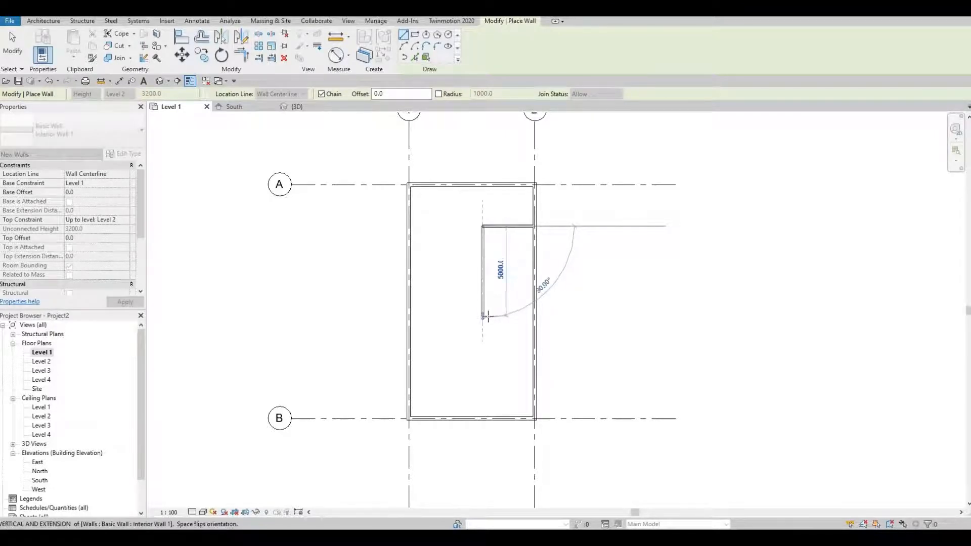
click(483, 316)
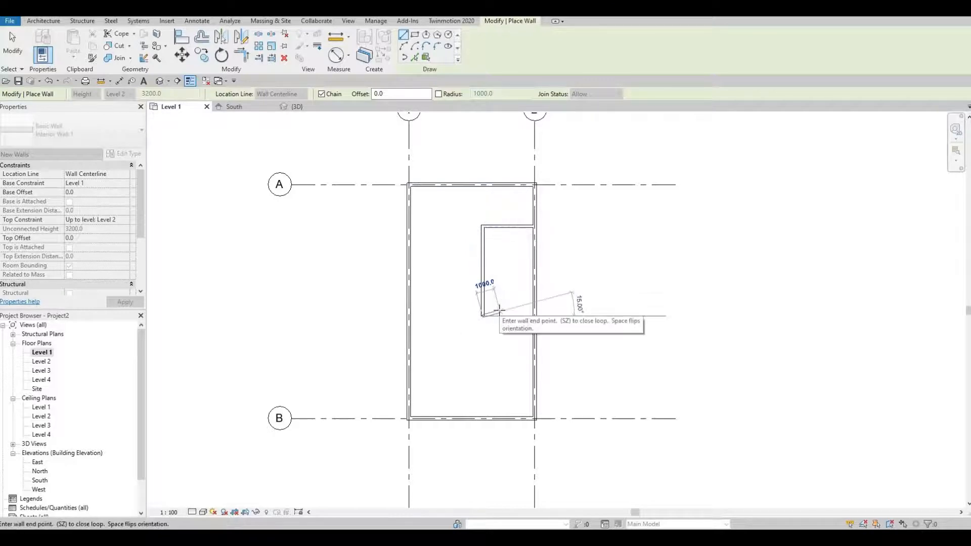
key(Escape)
key(Escape)
Step: Set the distance between the grid A exterior wall and the horizontal interior wall to 3900
click(515, 228)
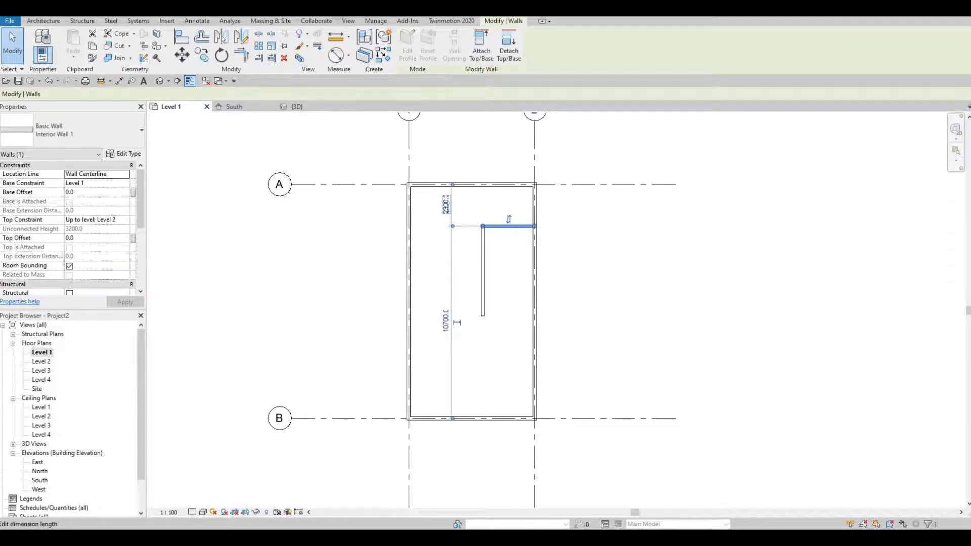
click(447, 207)
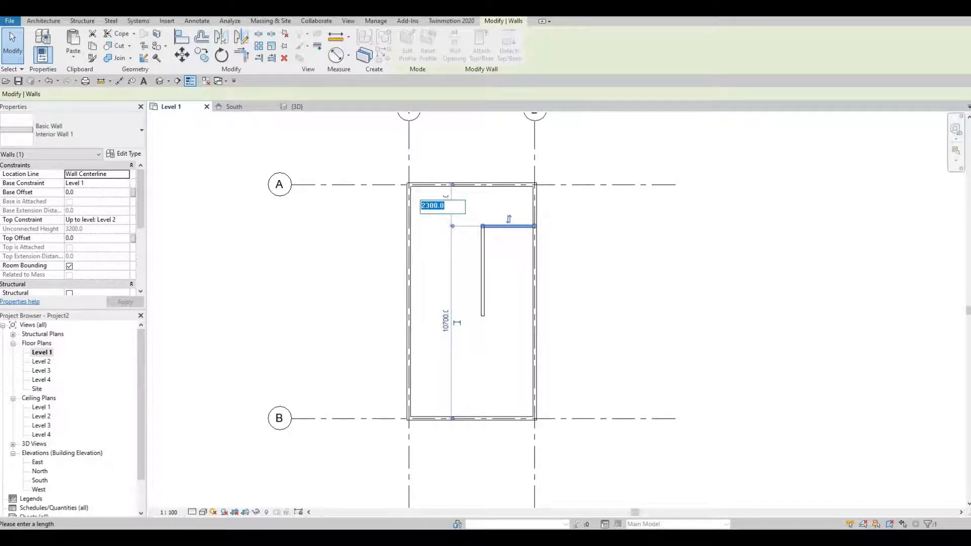
text(3900)
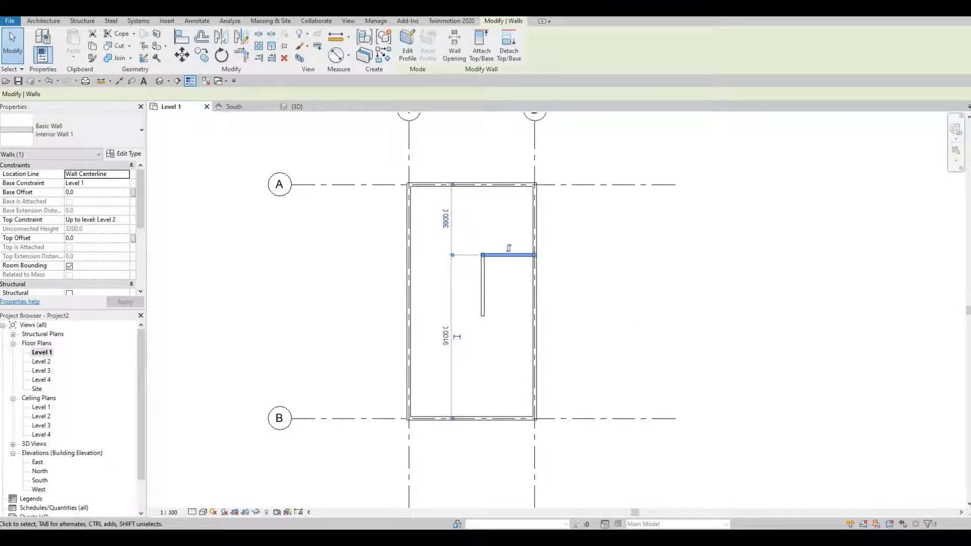
scroll(525, 297, up, 2)
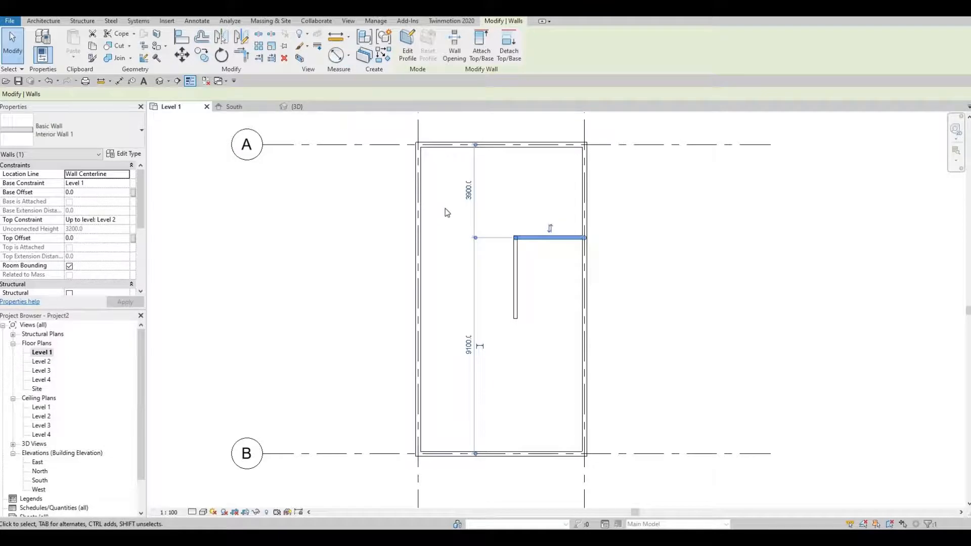
click(350, 181)
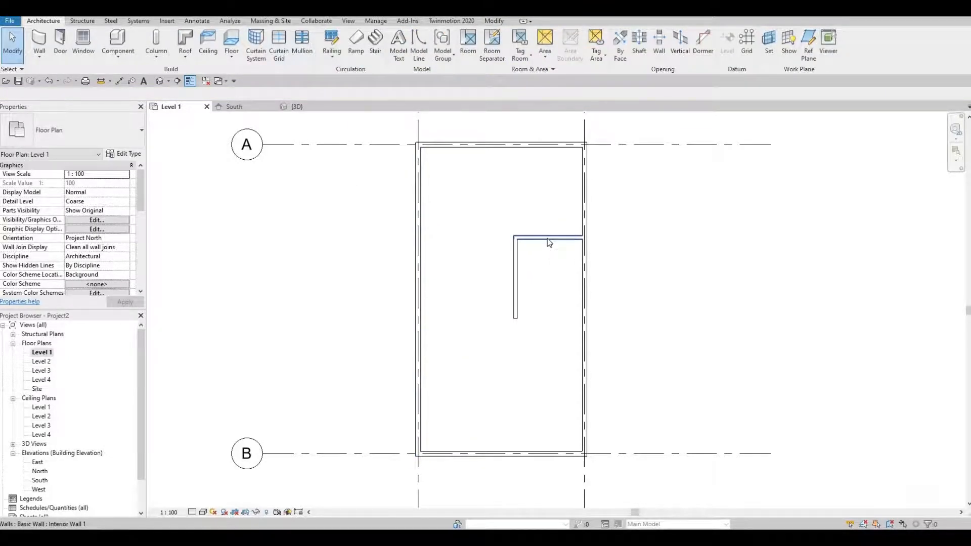
click(548, 238)
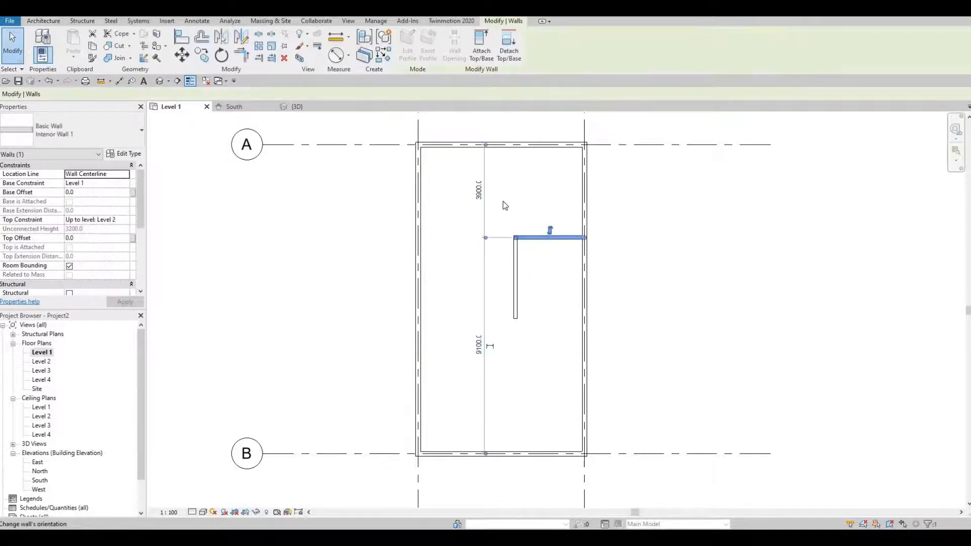
click(381, 57)
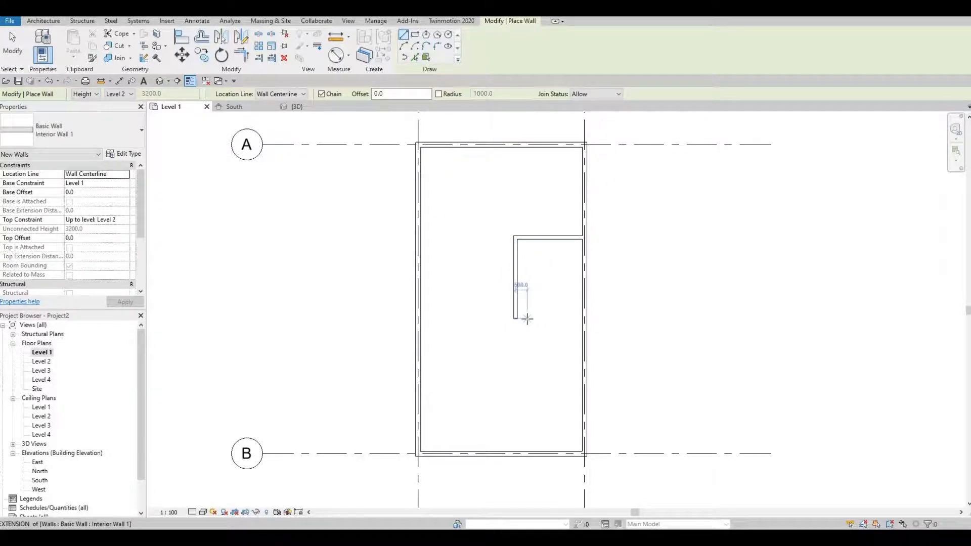
key(Escape)
key(Escape)
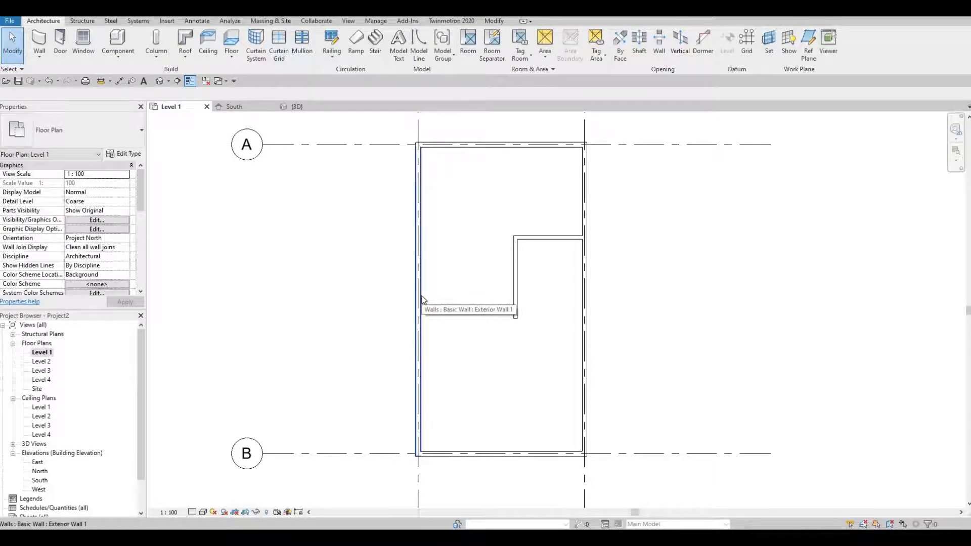
Step: Draw an L-shaped Exterior Wall 1 from the grid B wall, running about 4200 north and about 2800 west to the grid 1 wall
click(419, 299)
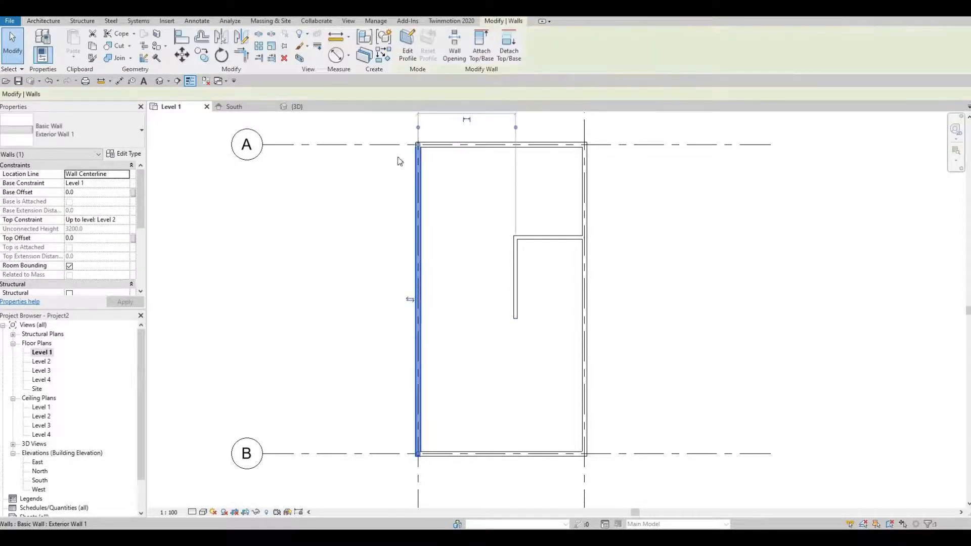
click(385, 57)
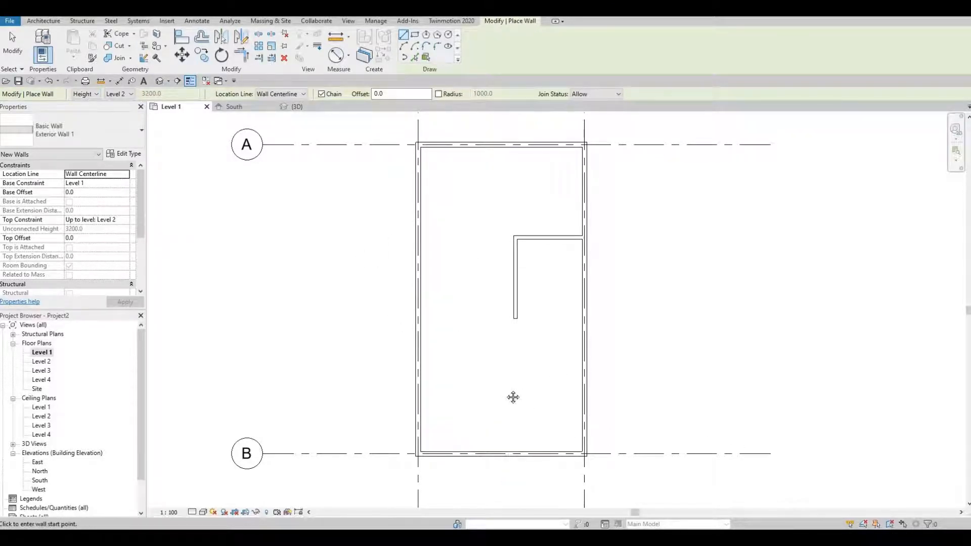
middle_drag(490, 438, 488, 377)
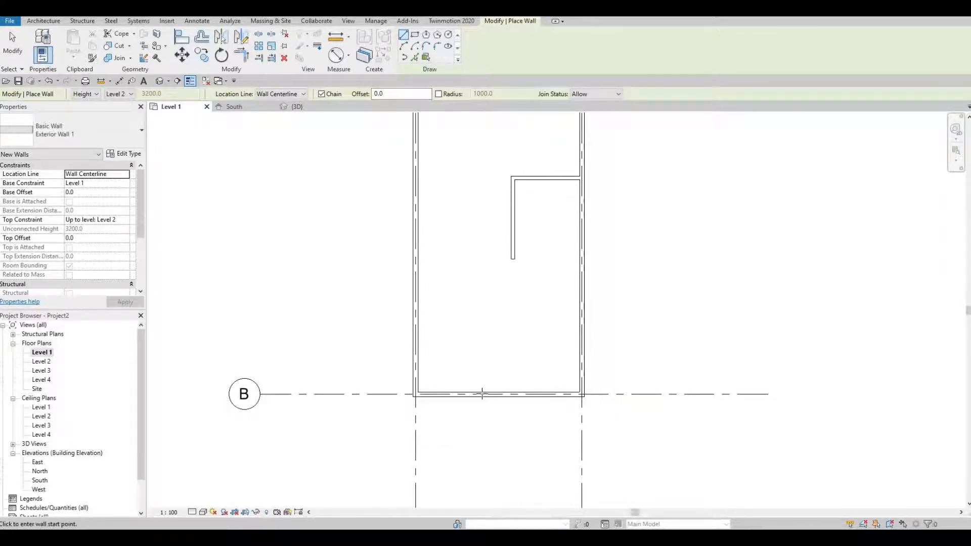
click(482, 394)
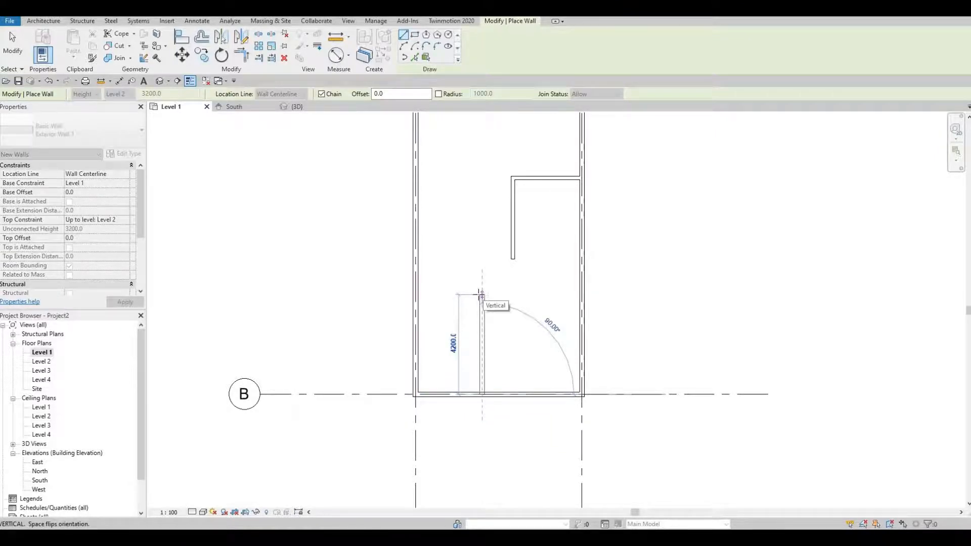
click(482, 295)
click(416, 295)
key(Escape)
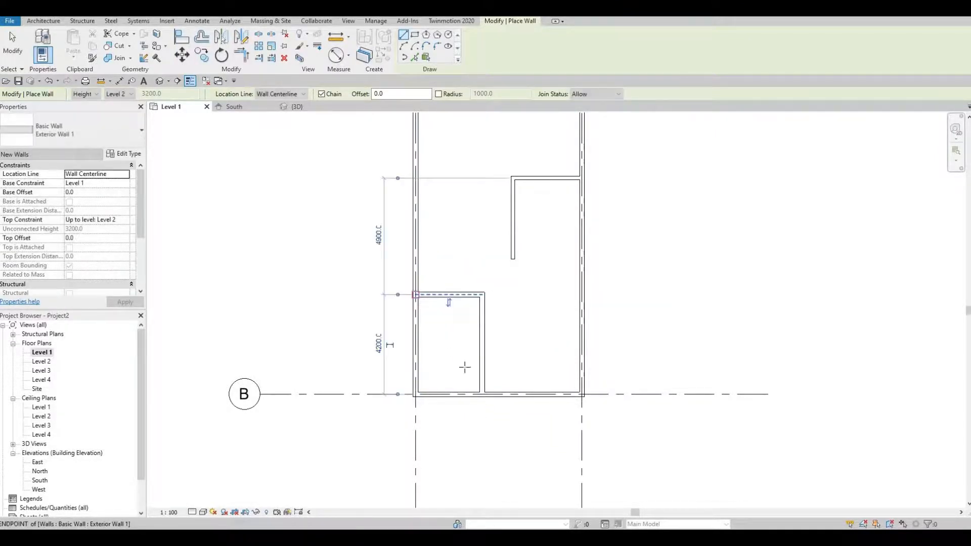
key(Escape)
Step: Set the distance between the new vertical wall and the grid 2 exterior wall to 3750
middle_drag(448, 362, 418, 332)
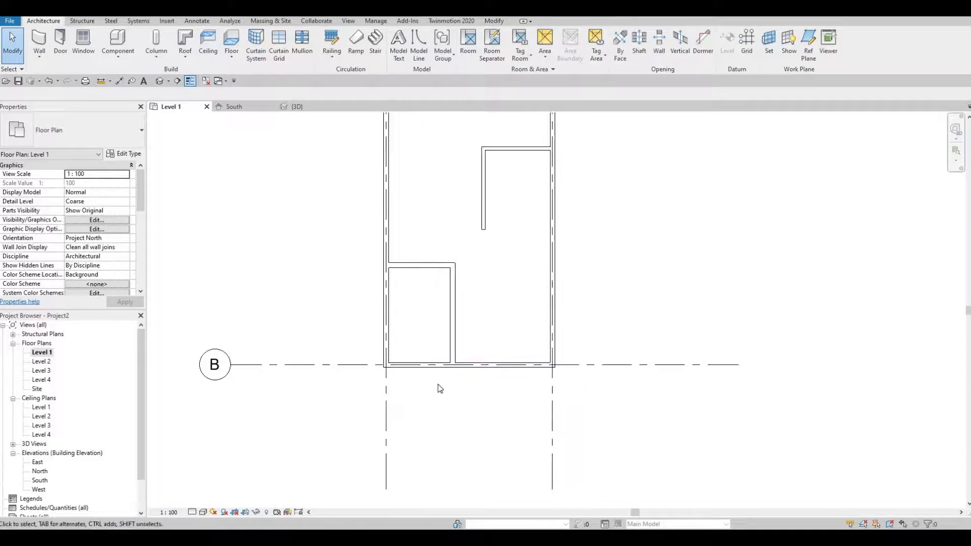
scroll(481, 347, up, 3)
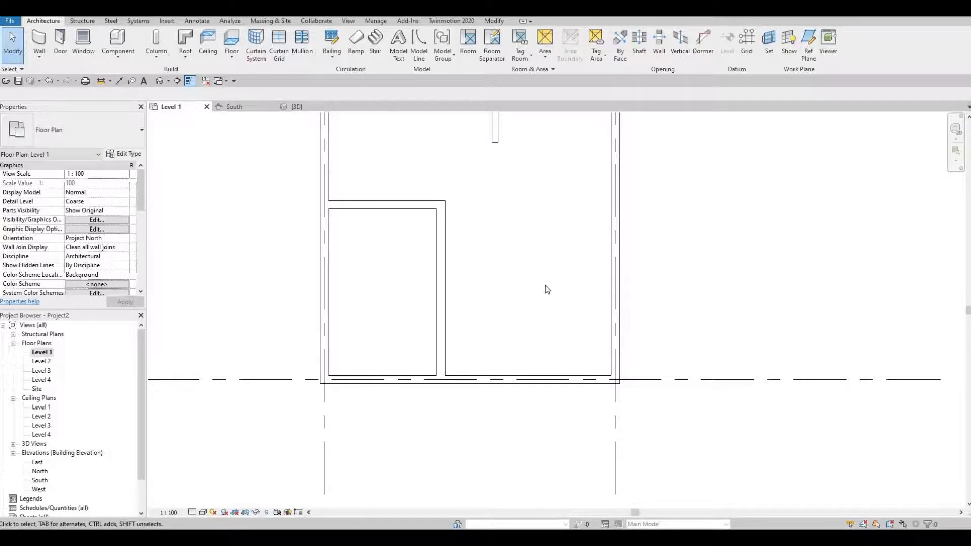
click(440, 291)
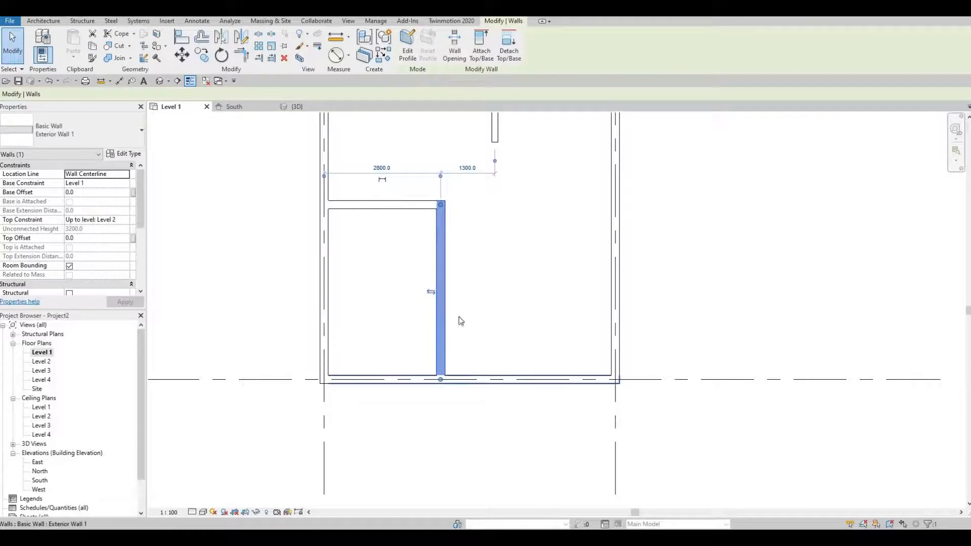
click(466, 357)
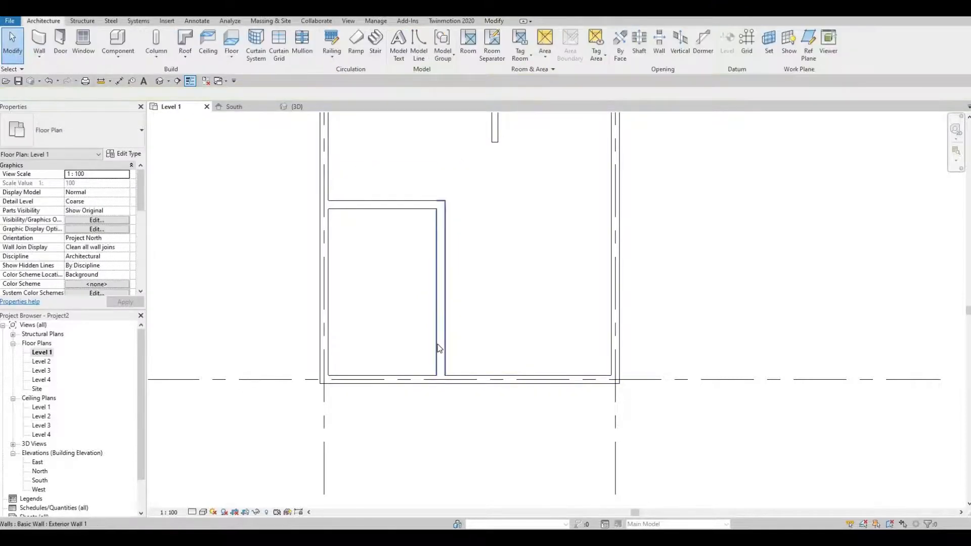
click(439, 338)
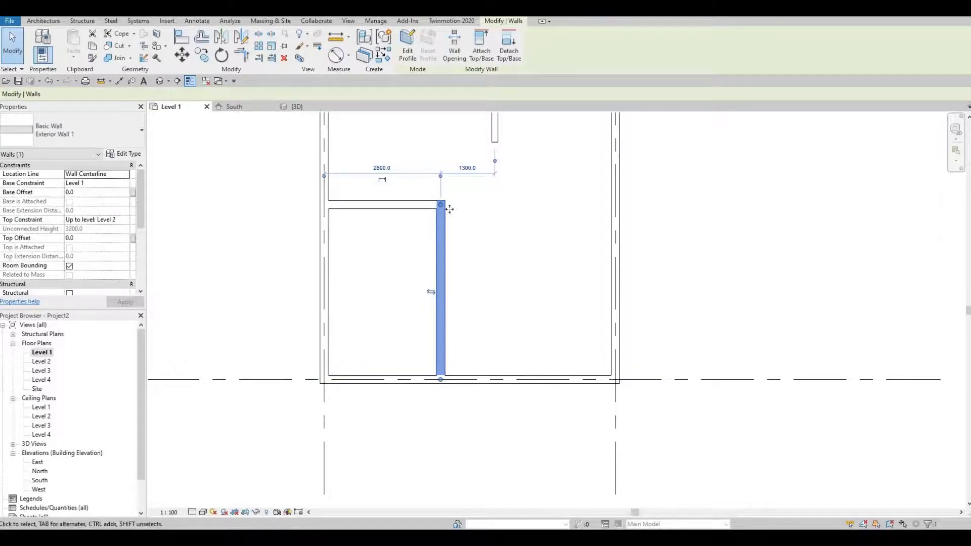
drag(495, 161, 618, 219)
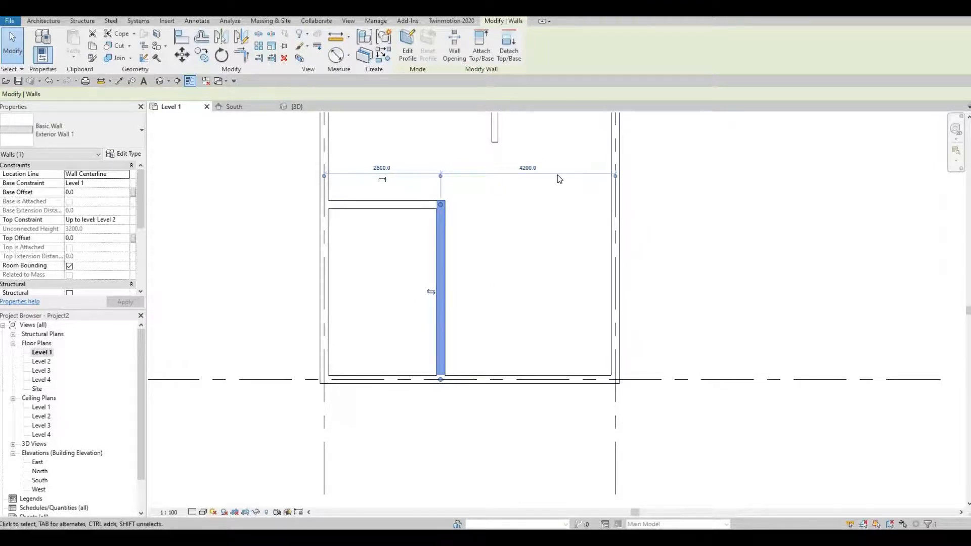
click(530, 168)
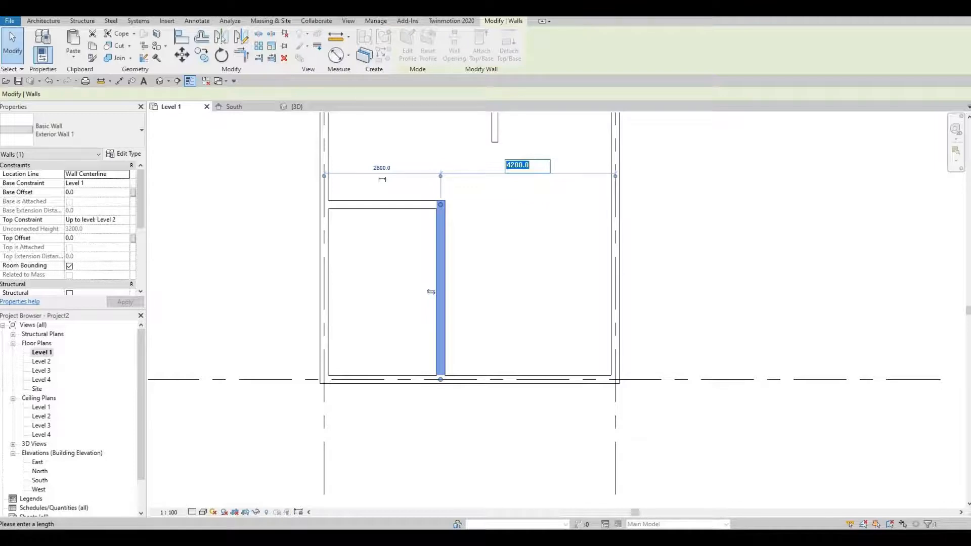
text(3750)
key(Return)
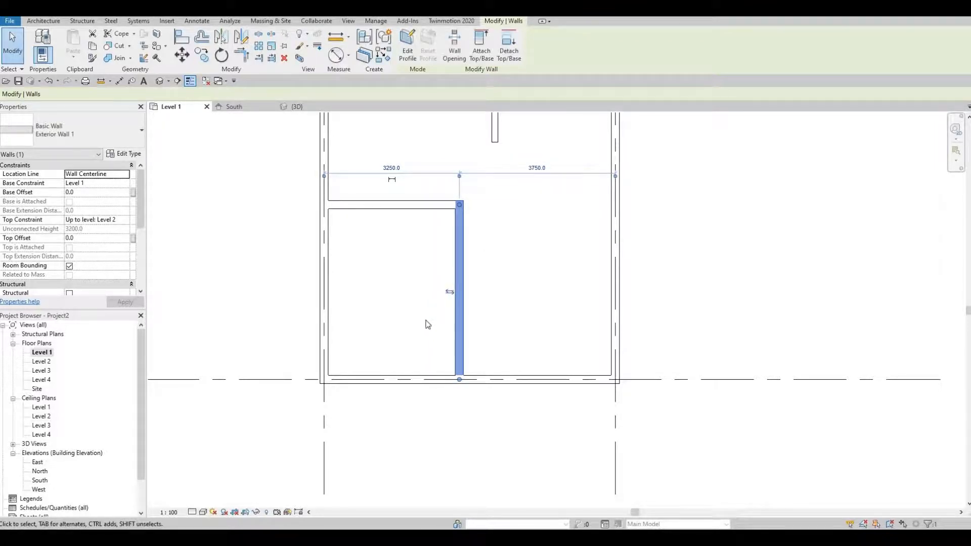
scroll(454, 344, down, 1)
scroll(463, 364, up, 1)
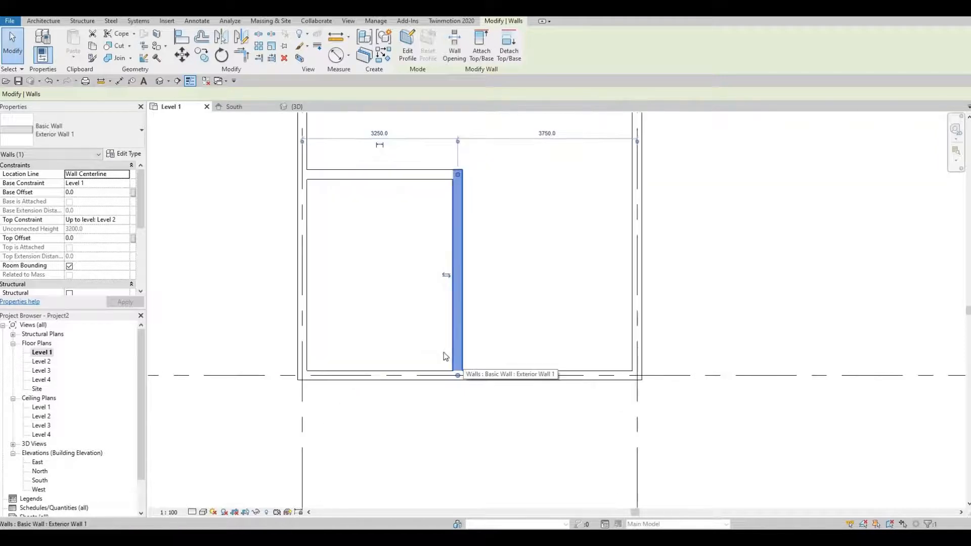
key(Escape)
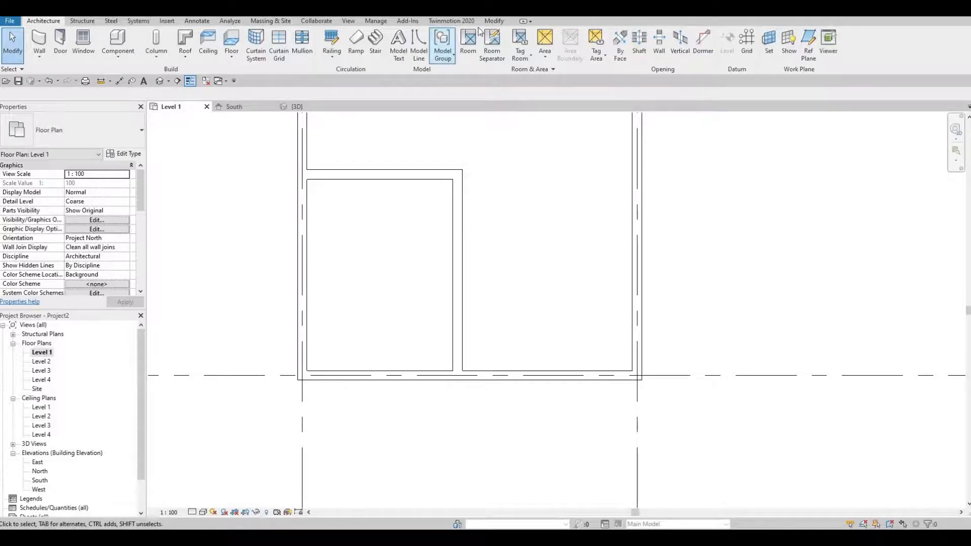
Step: Trim the grid B exterior wall to a corner with the new vertical wall, keeping the part east of it
click(493, 21)
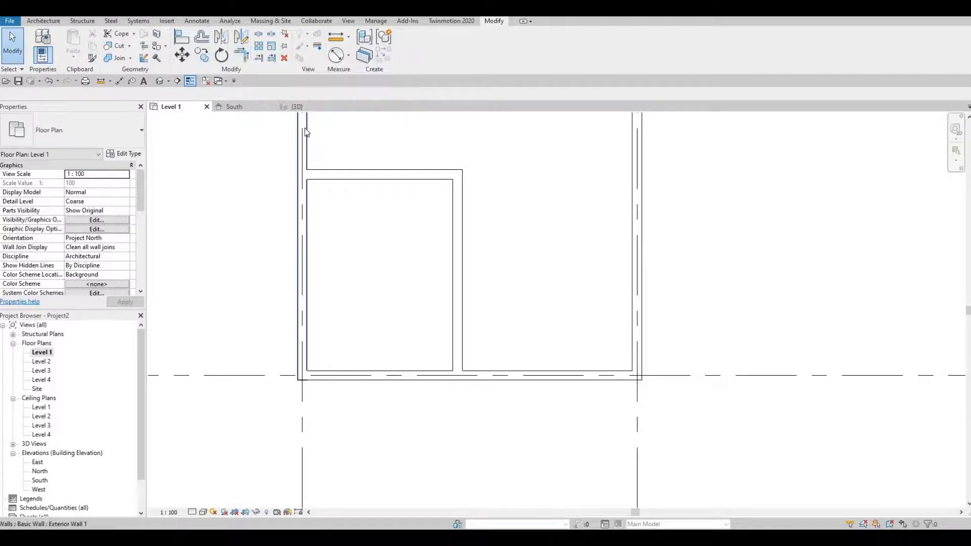
key(t)
key(r)
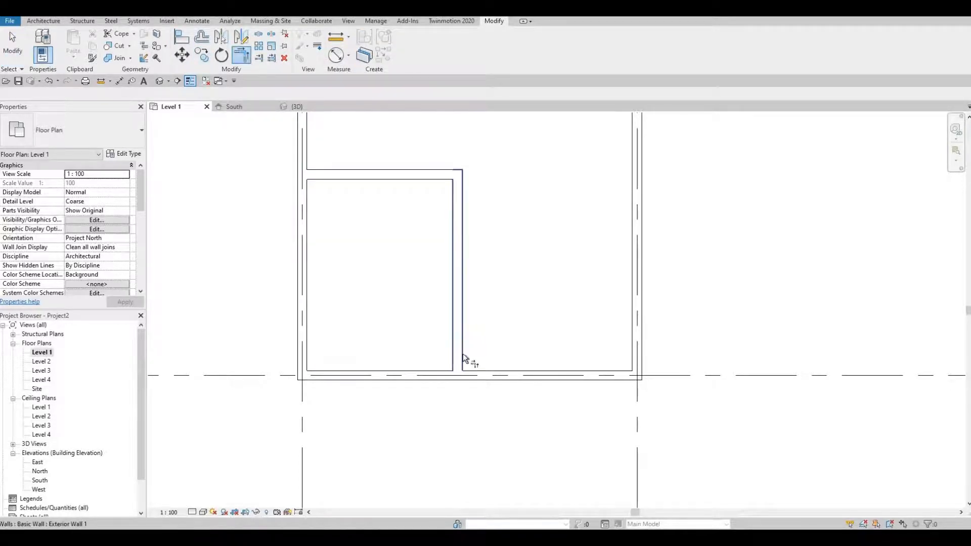
click(462, 354)
click(475, 375)
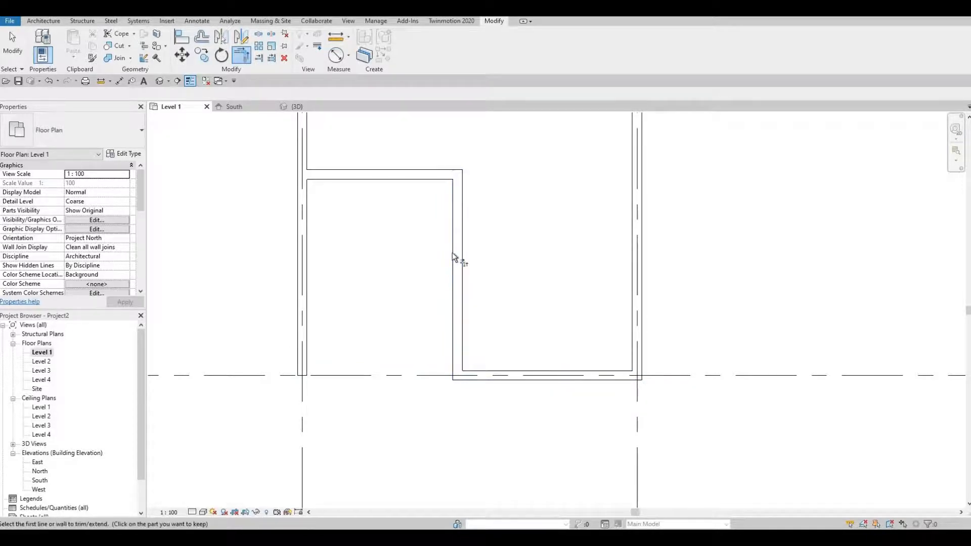
middle_drag(394, 271, 394, 250)
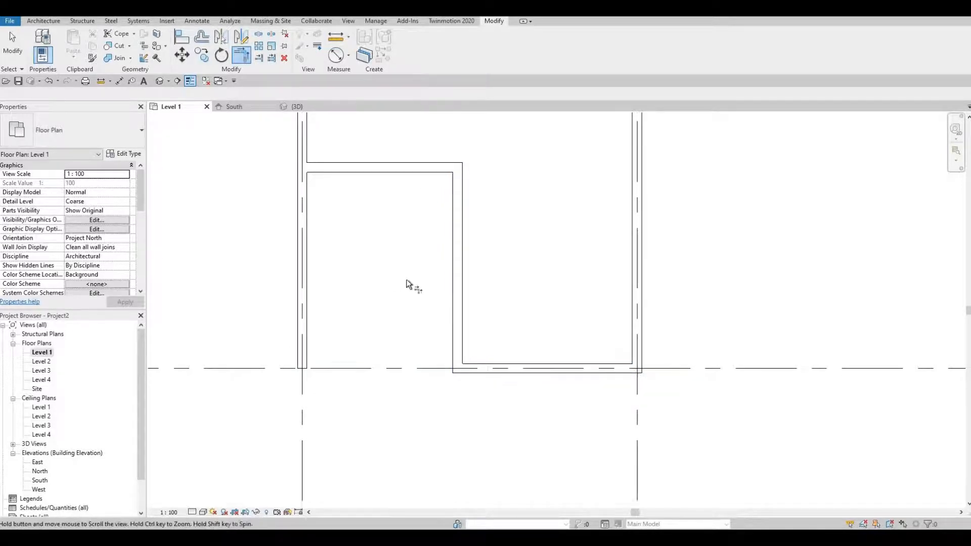
middle_drag(448, 278, 440, 233)
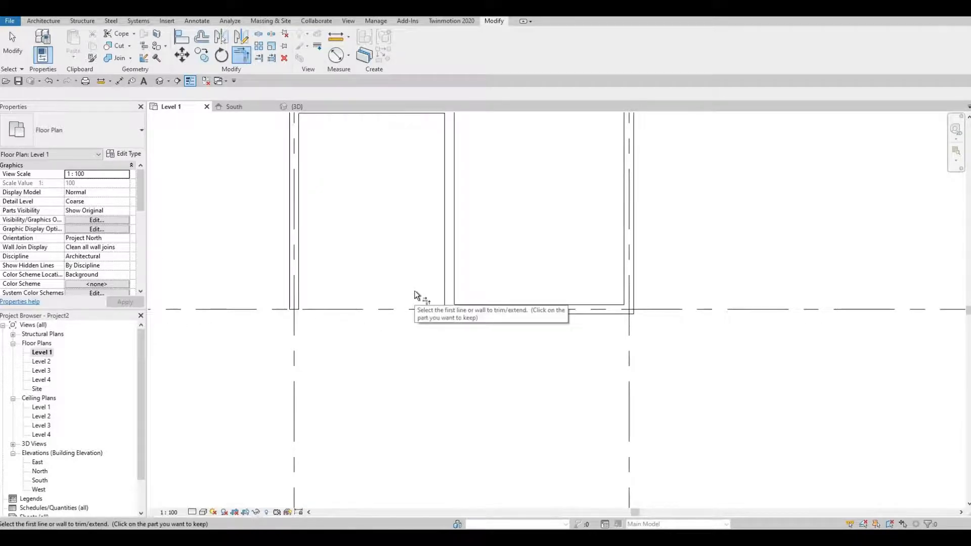
key(Escape)
Step: Copy grid line B 2000 to the south
scroll(417, 296, down, 6)
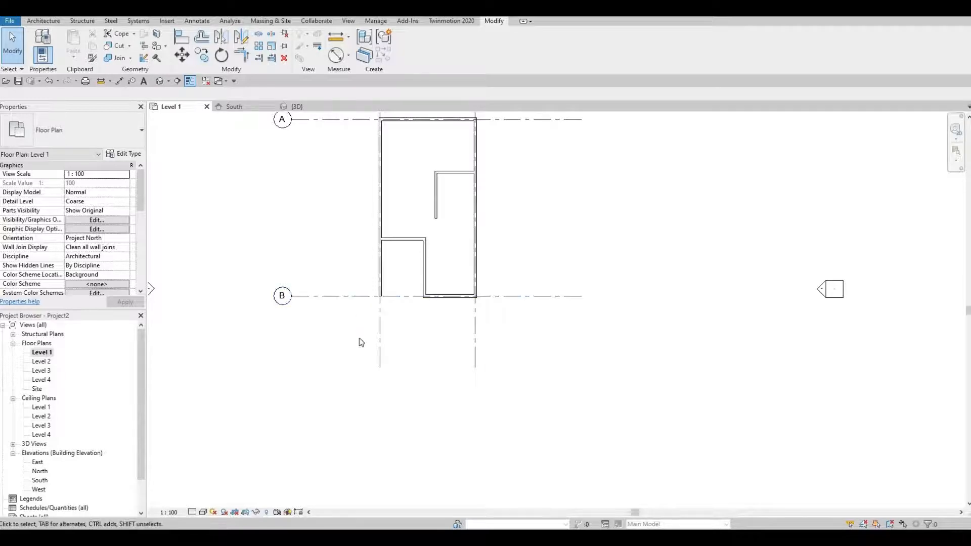
click(344, 297)
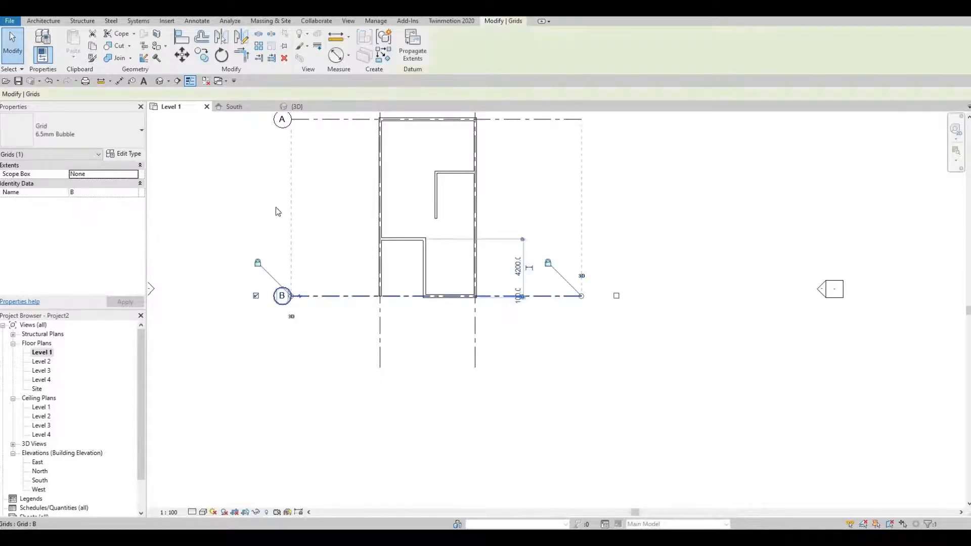
click(203, 57)
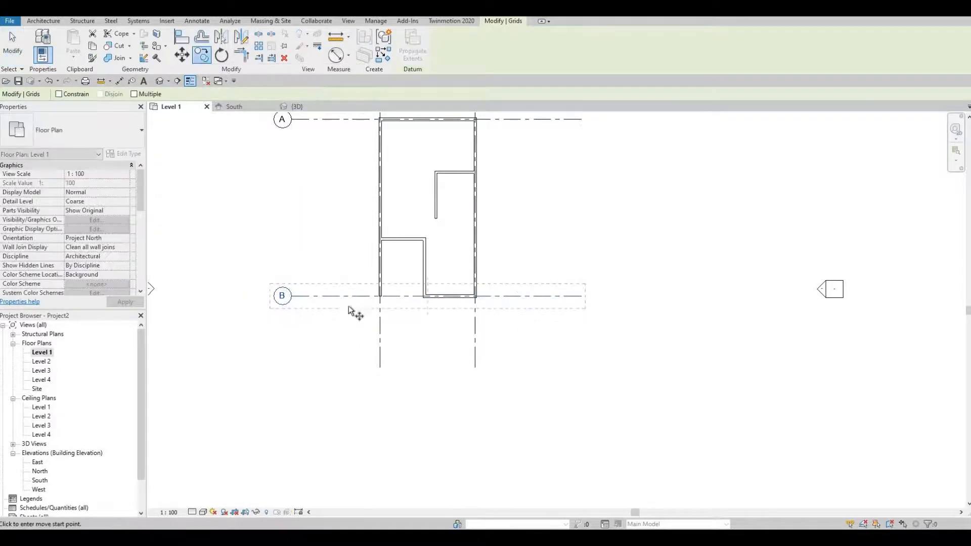
click(332, 296)
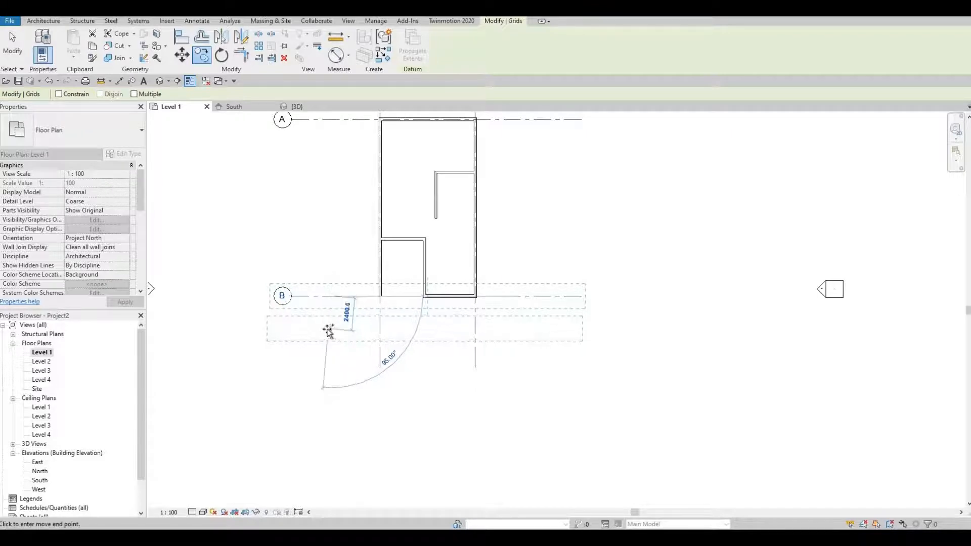
text(2000)
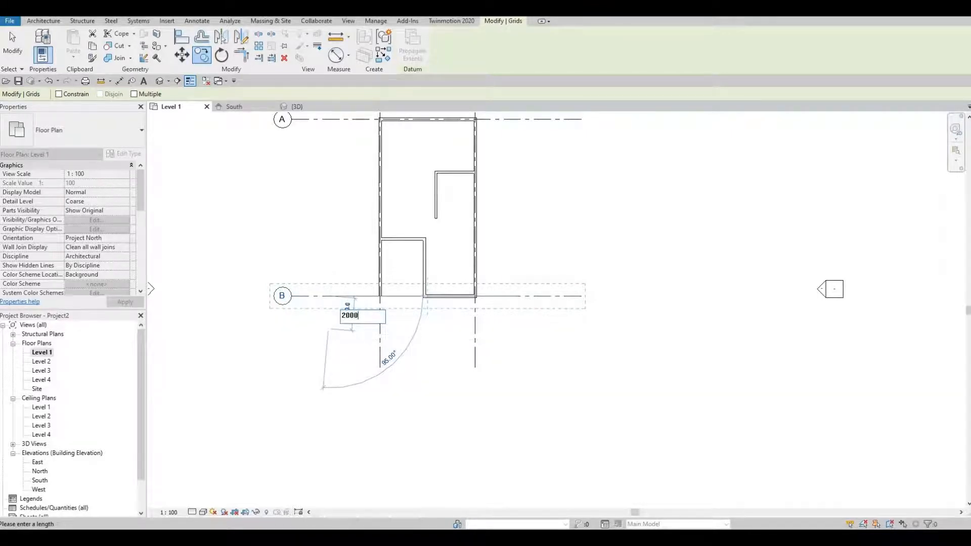
key(Return)
click(348, 310)
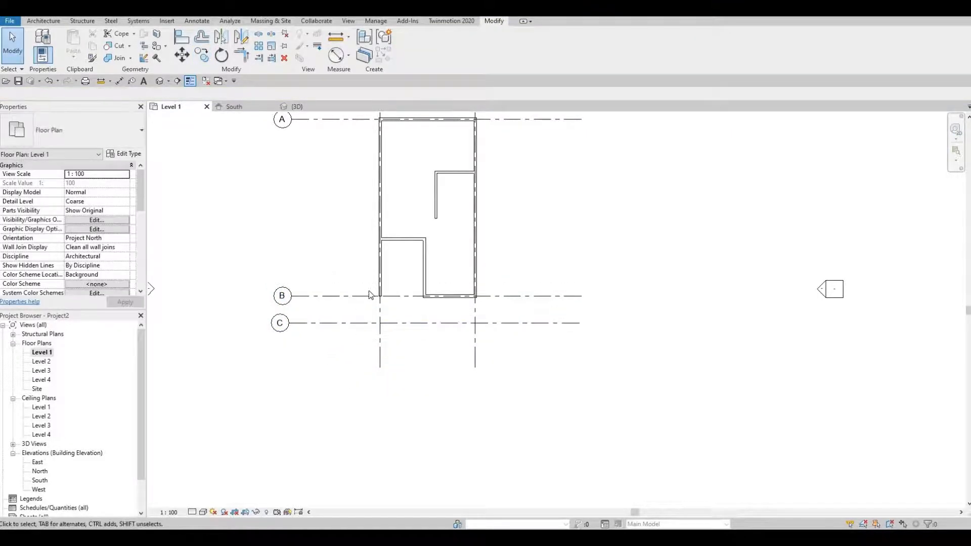
Step: Extend the south ends of the grid 1 and grid 2 exterior walls from grid B to grid C
scroll(371, 295, up, 2)
click(385, 300)
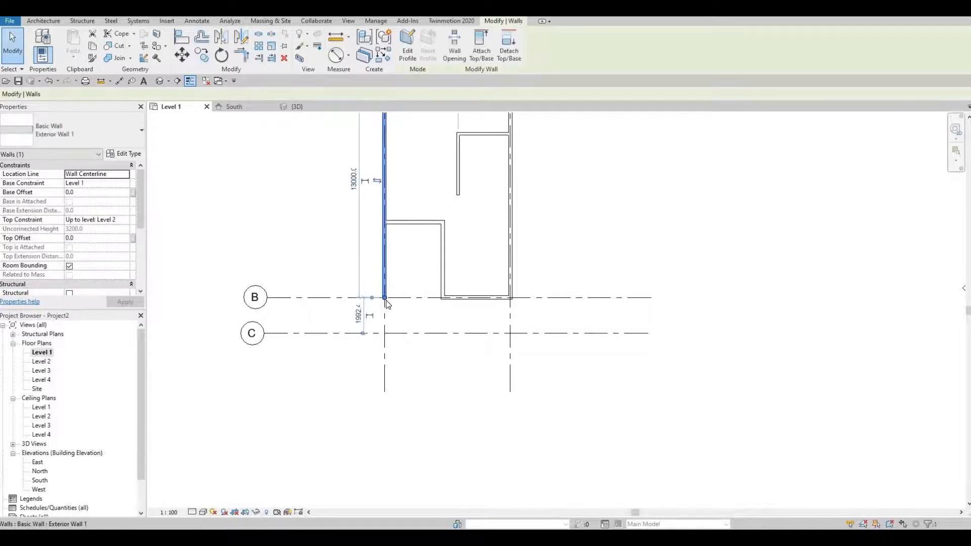
scroll(386, 299, up, 1)
drag(386, 303, 385, 337)
drag(513, 339, 513, 340)
click(547, 309)
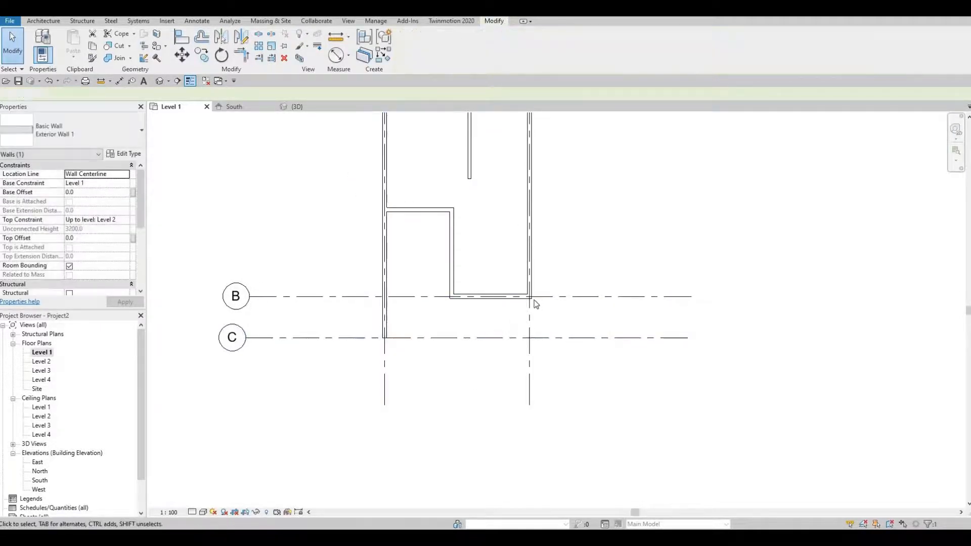
click(531, 287)
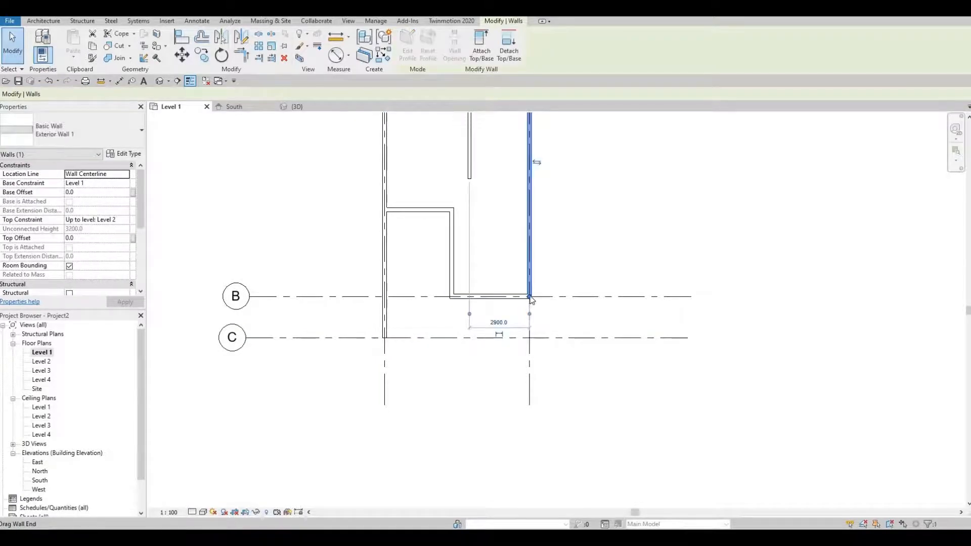
drag(530, 297, 531, 337)
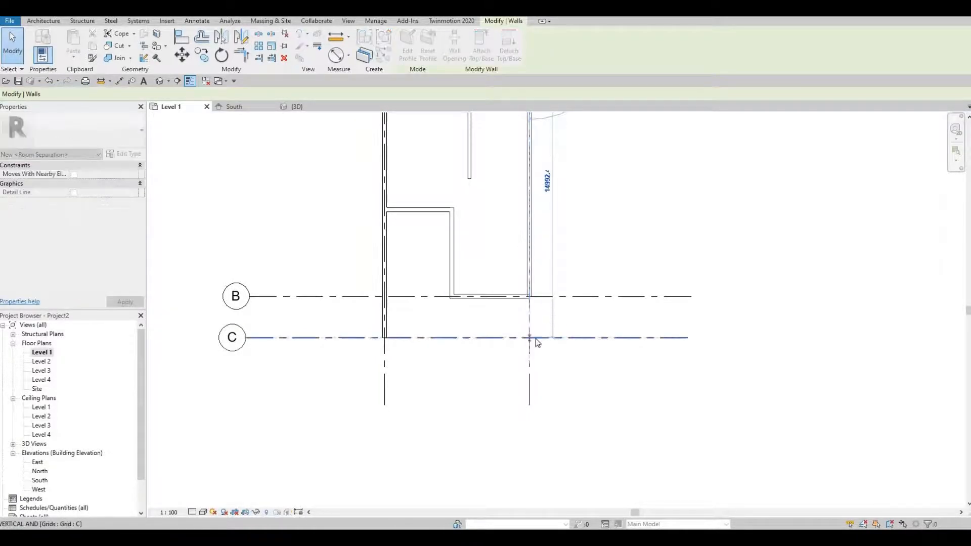
click(494, 310)
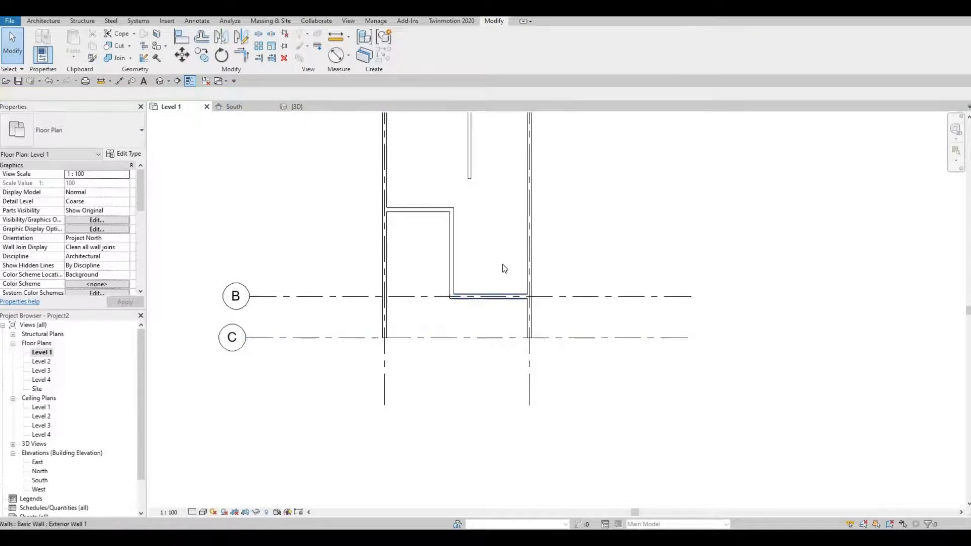
Step: Draw a horizontal Interior Wall 1 about 3750 long from the inner vertical exterior wall to grid 2, about 1700 south of the horizontal exterior wall
middle_drag(490, 322, 472, 399)
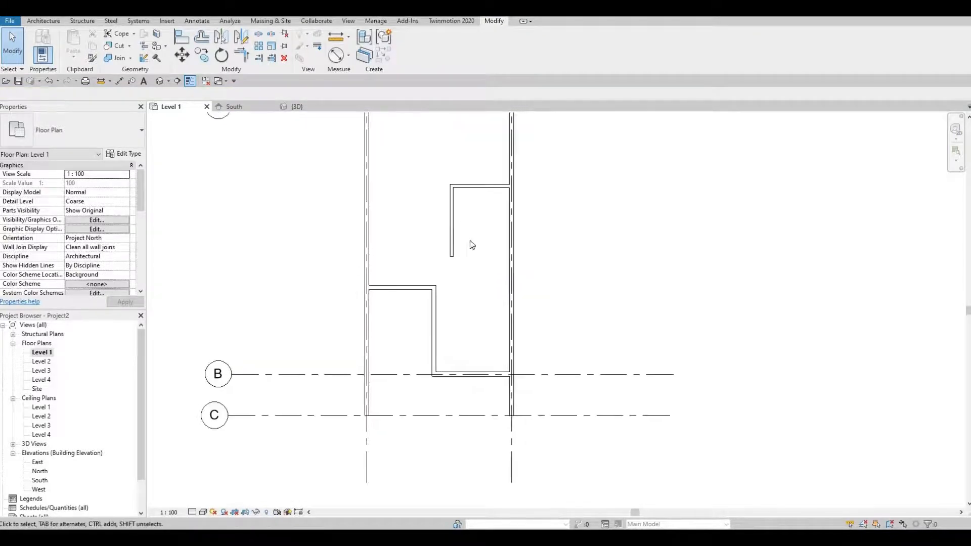
click(454, 212)
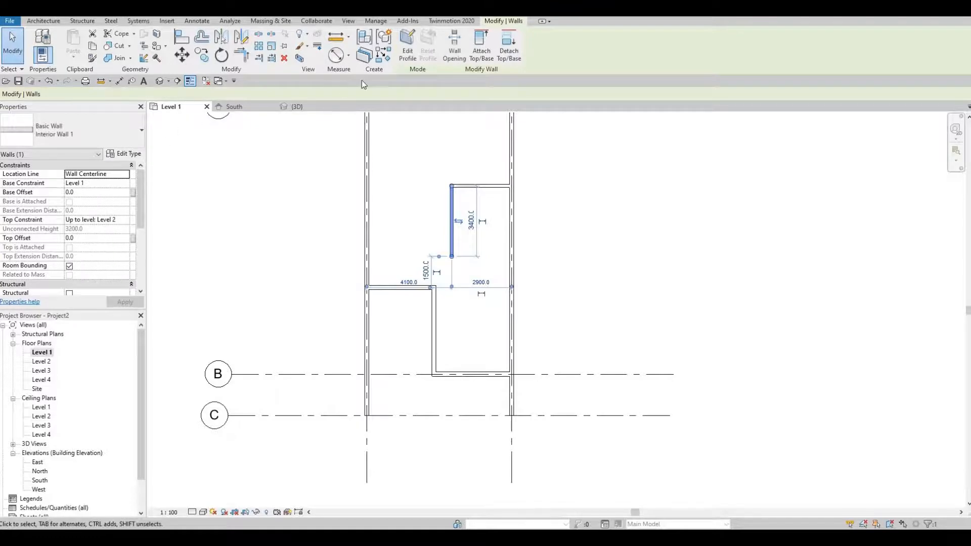
click(385, 55)
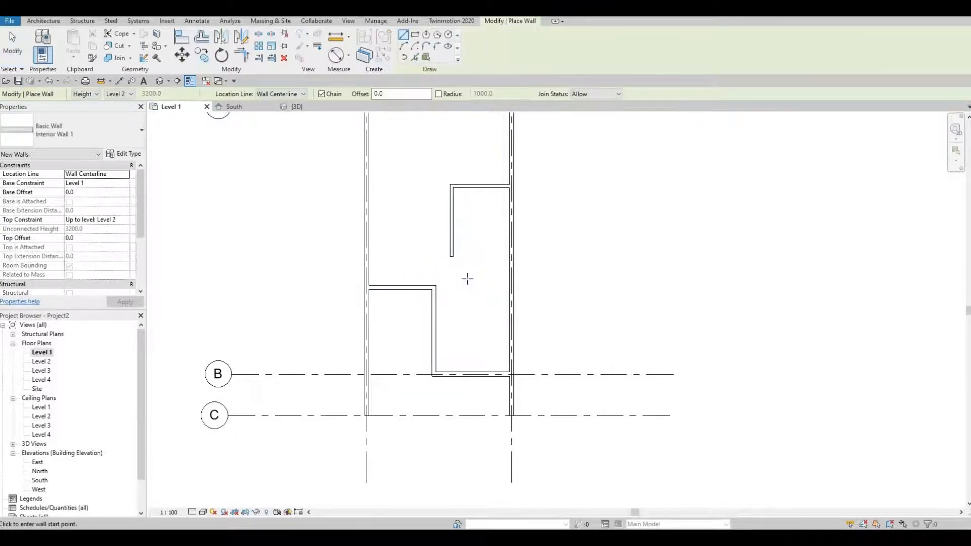
scroll(483, 332, up, 1)
scroll(483, 332, up, 3)
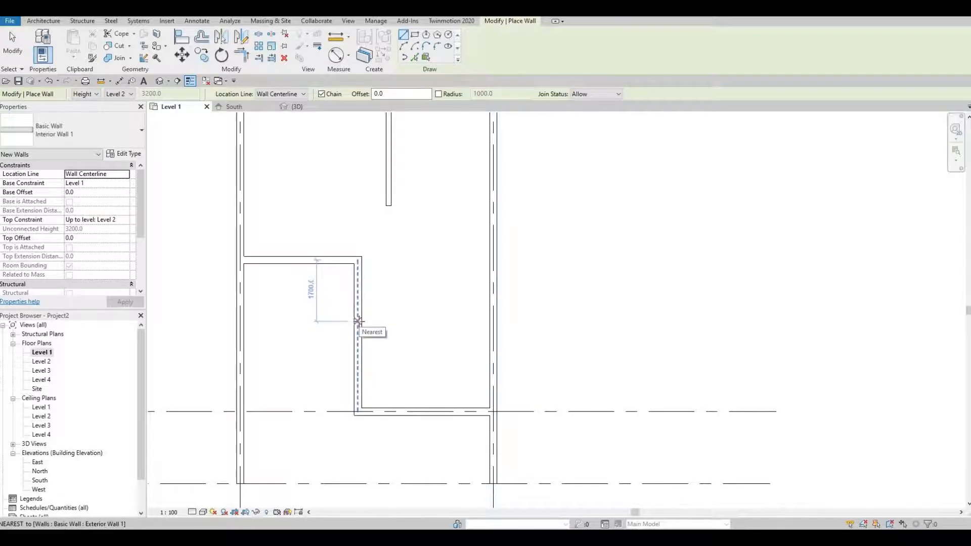
click(358, 322)
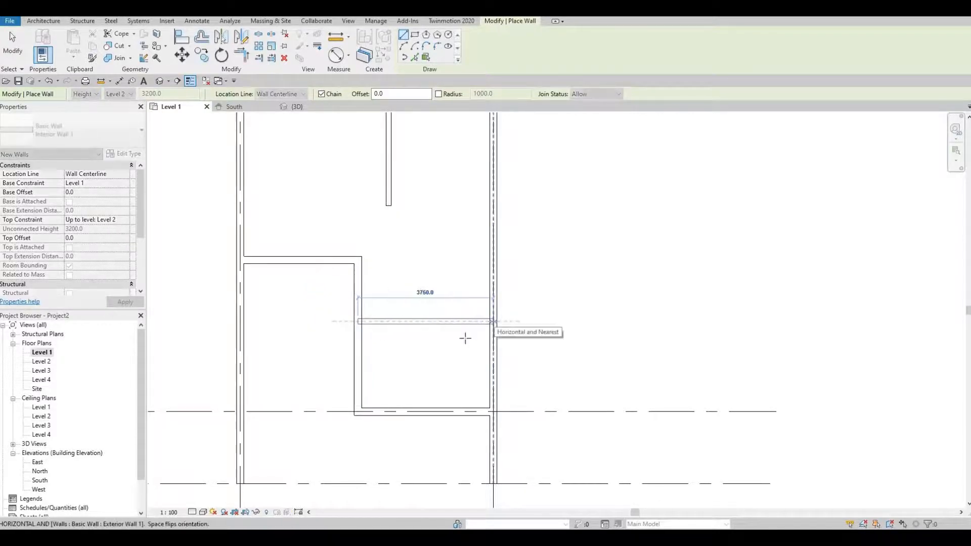
click(465, 338)
key(Escape)
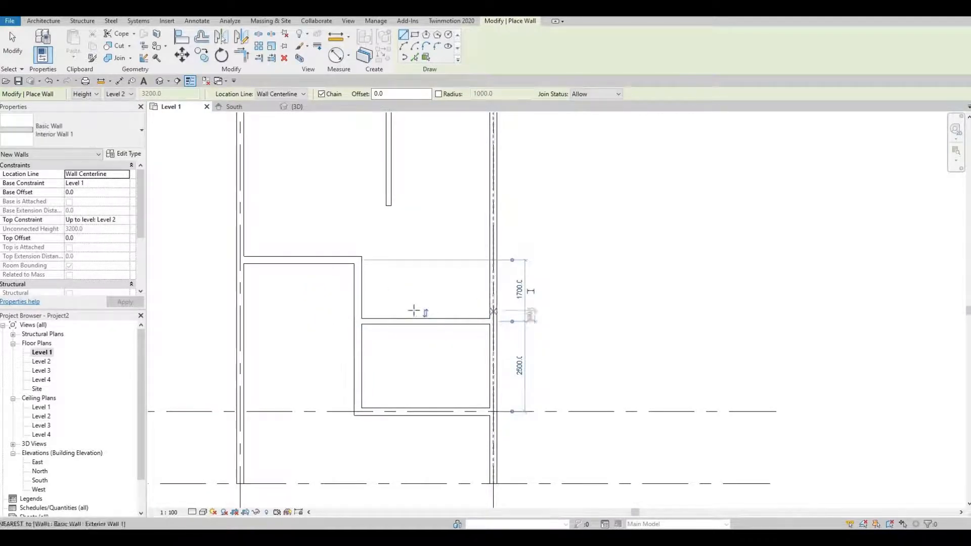
Step: Draw an interior wall north from the new wall to the horizontal exterior wall's alignment, continuing east to the grid 2 exterior wall
click(400, 318)
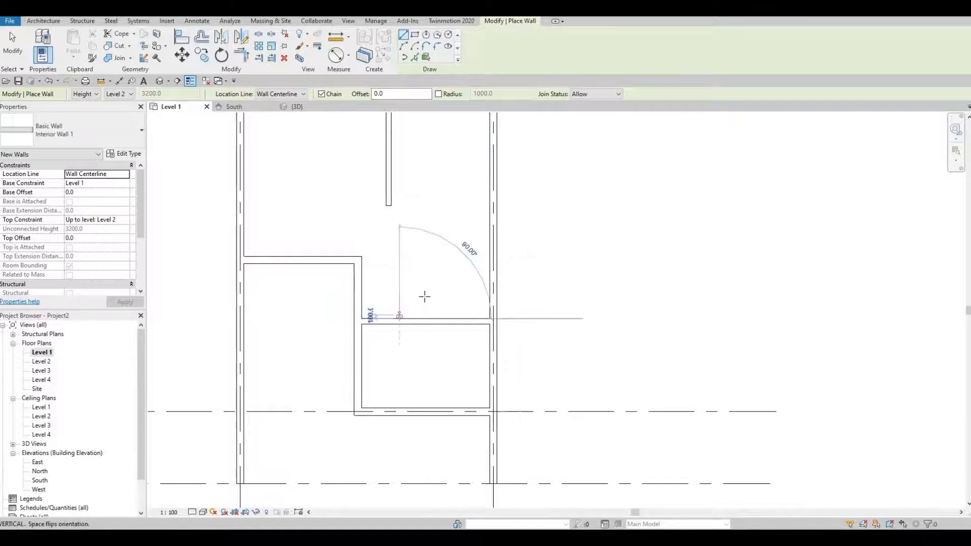
click(400, 259)
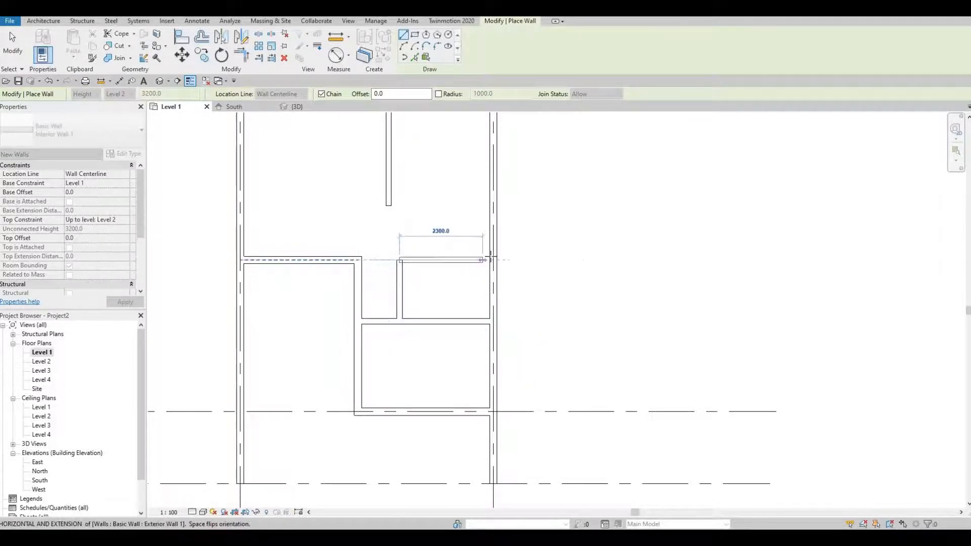
click(491, 258)
key(Escape)
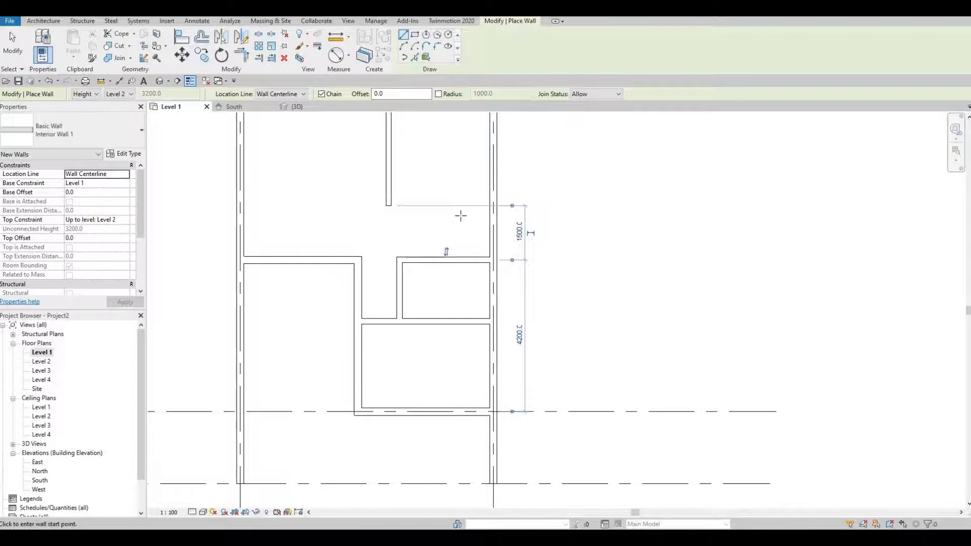
Step: Draw a small enclosure with an interior wall about 1500 long going north, about 1200 from grid 2, then east to the grid 2 wall
click(451, 260)
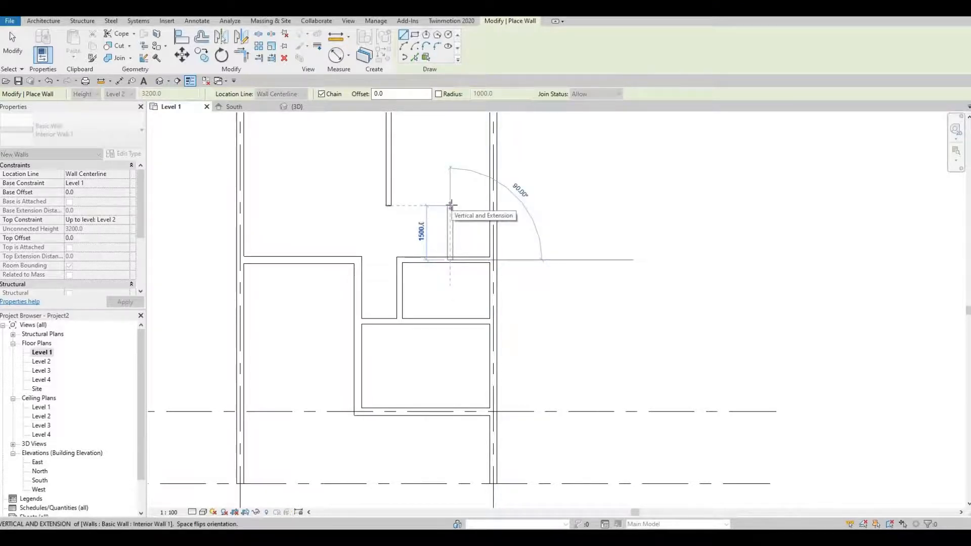
click(451, 205)
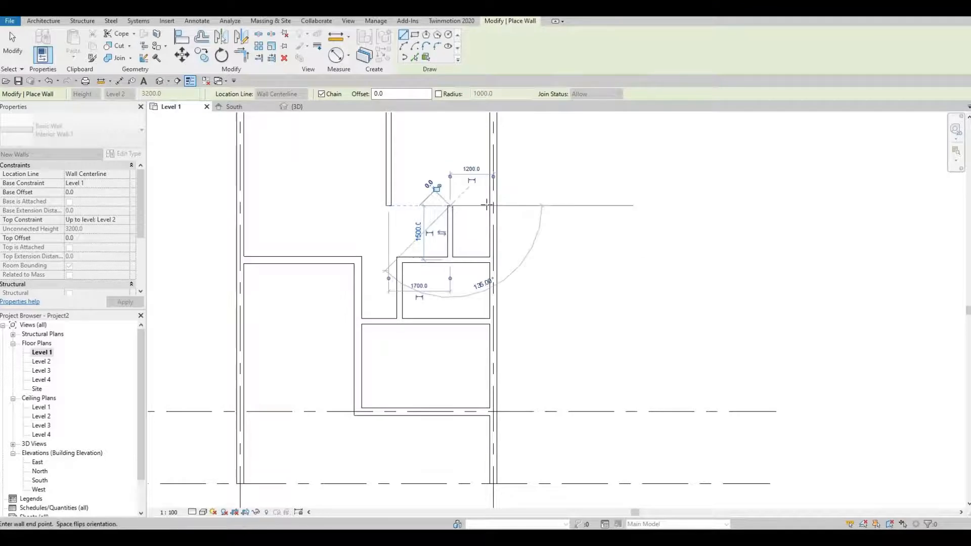
key(Escape)
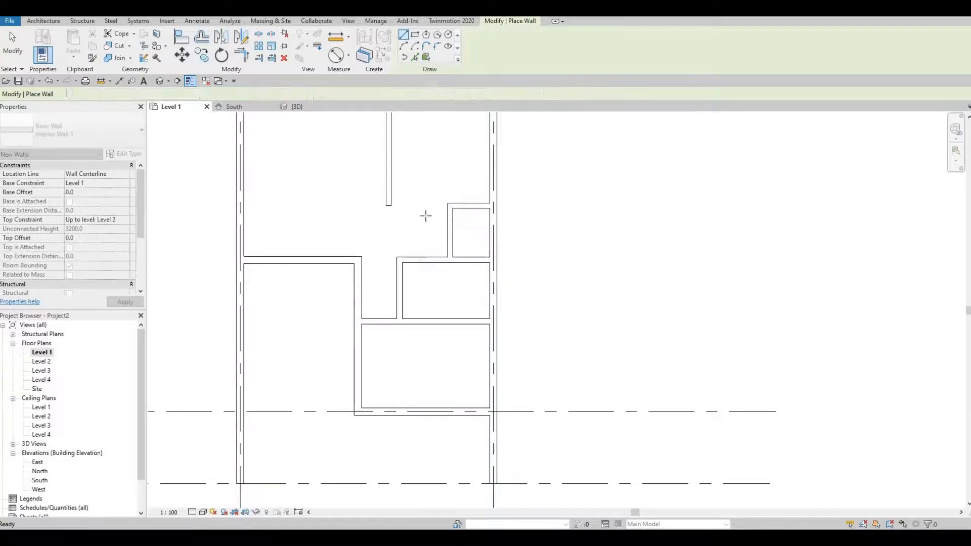
Step: Shorten the free-standing vertical interior wall from its south end to about 2800 long
middle_drag(387, 218, 388, 311)
scroll(446, 260, down, 1)
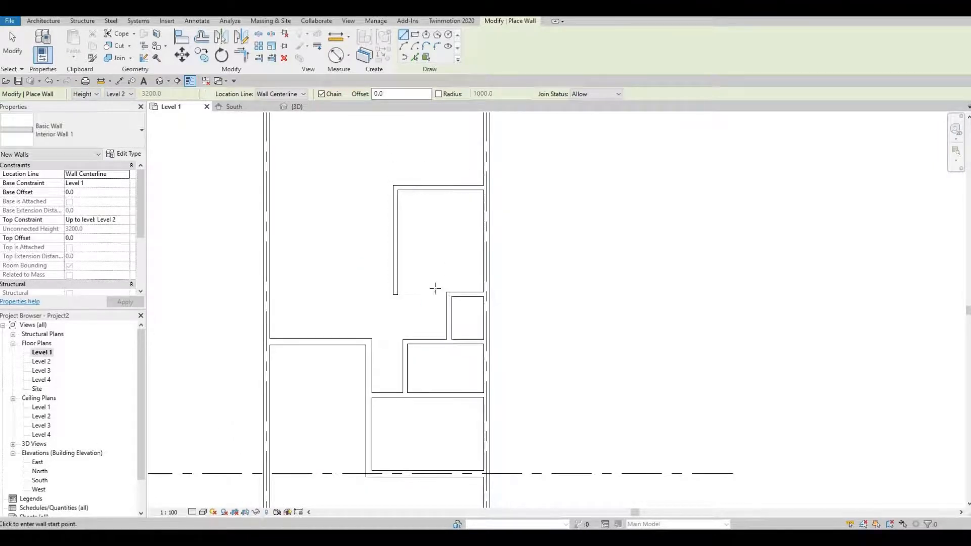
key(Escape)
click(398, 294)
drag(397, 294, 398, 276)
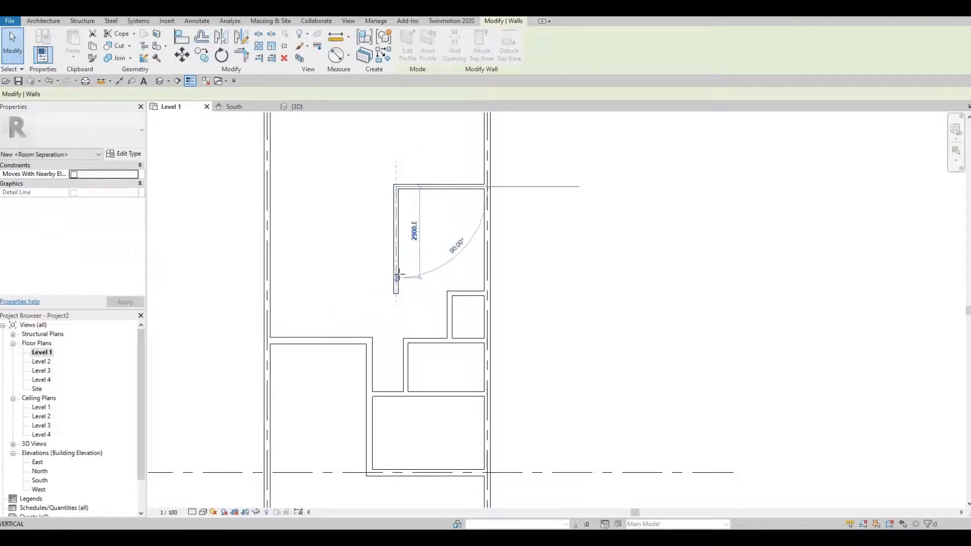
click(441, 277)
middle_drag(450, 293, 454, 310)
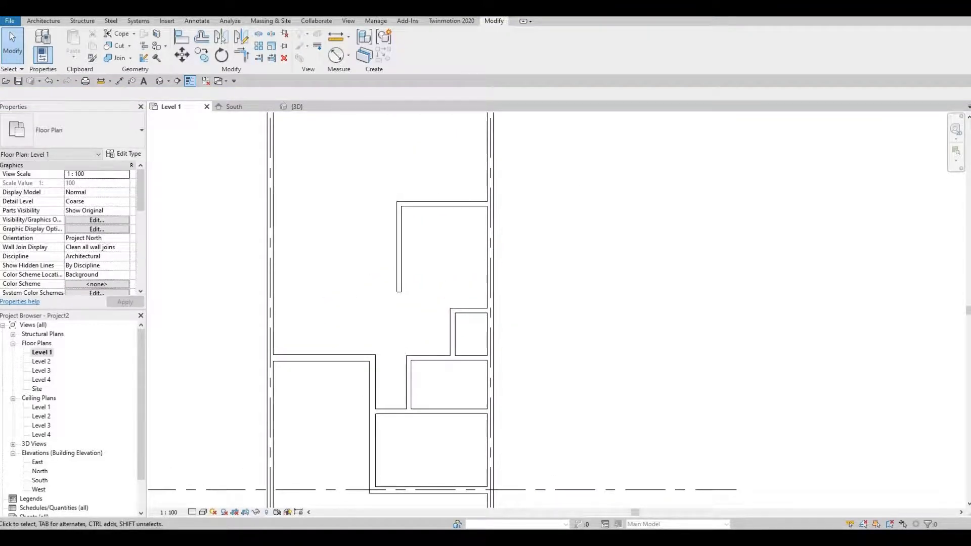
Step: Set the distance between the free-standing vertical interior wall and the grid 2 exterior wall to 2100
click(401, 238)
drag(453, 186, 492, 188)
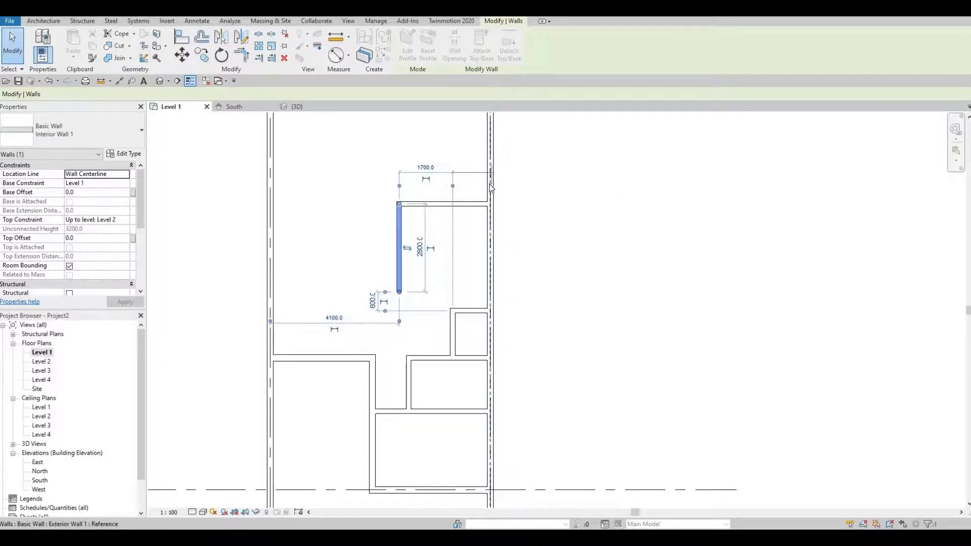
click(443, 170)
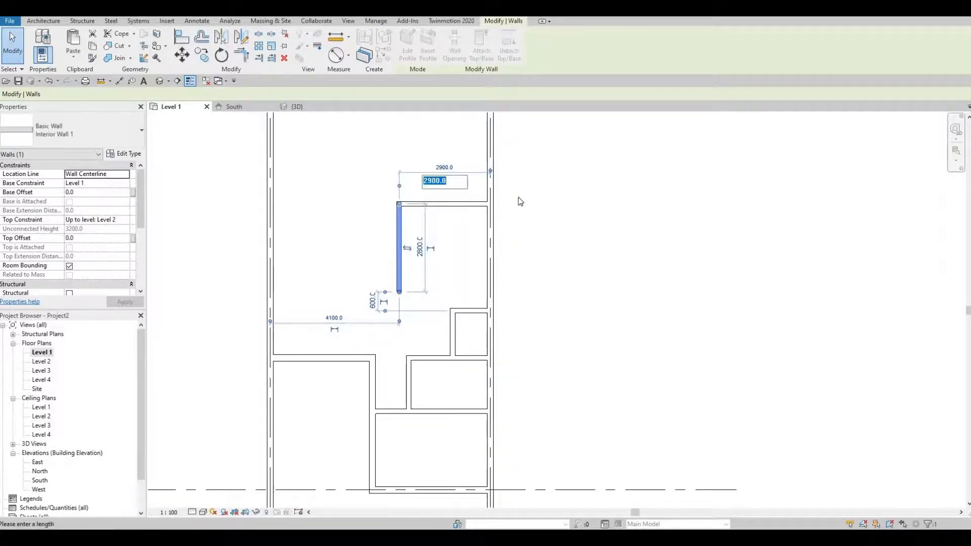
text(2100)
key(Return)
click(436, 279)
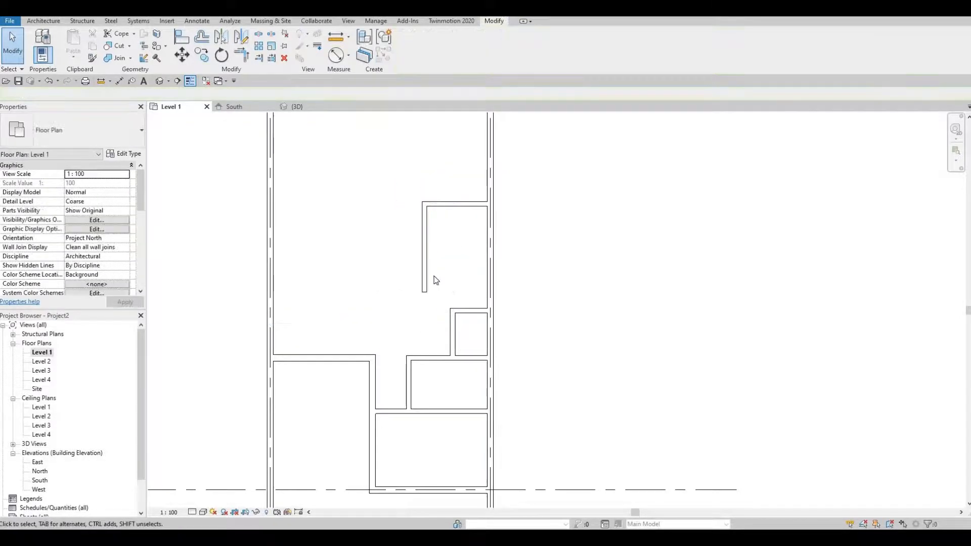
Step: Set the distance between the southernmost horizontal interior wall and the grid B exterior wall to 2650
middle_drag(438, 295, 428, 196)
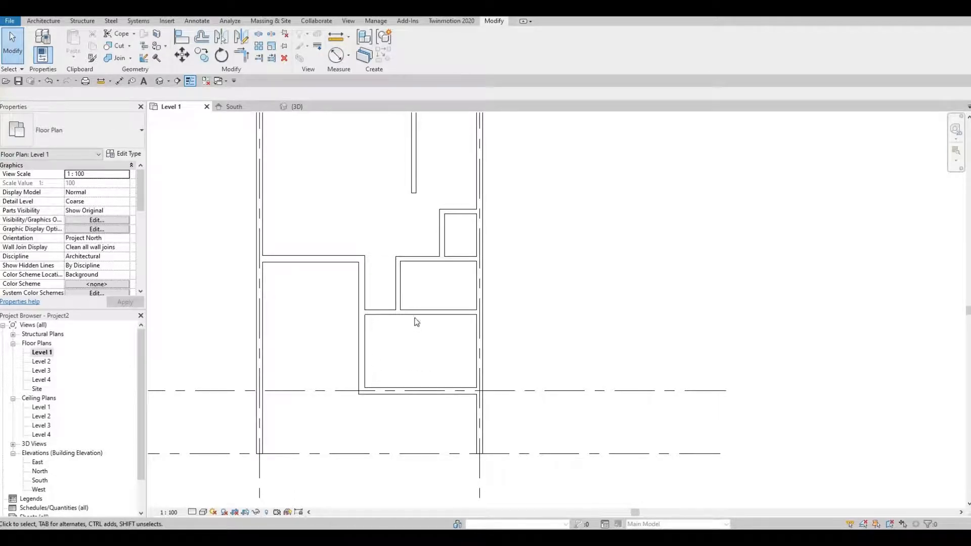
click(433, 313)
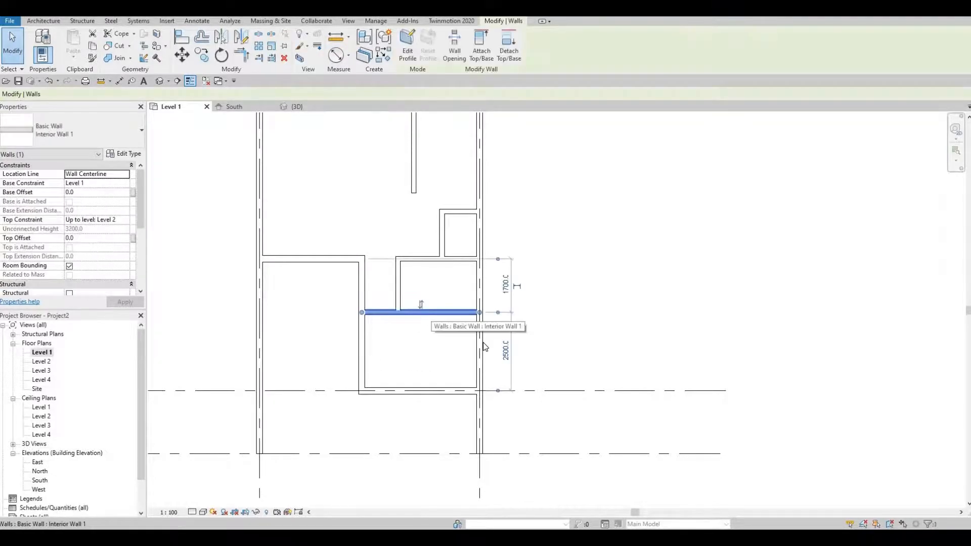
click(504, 356)
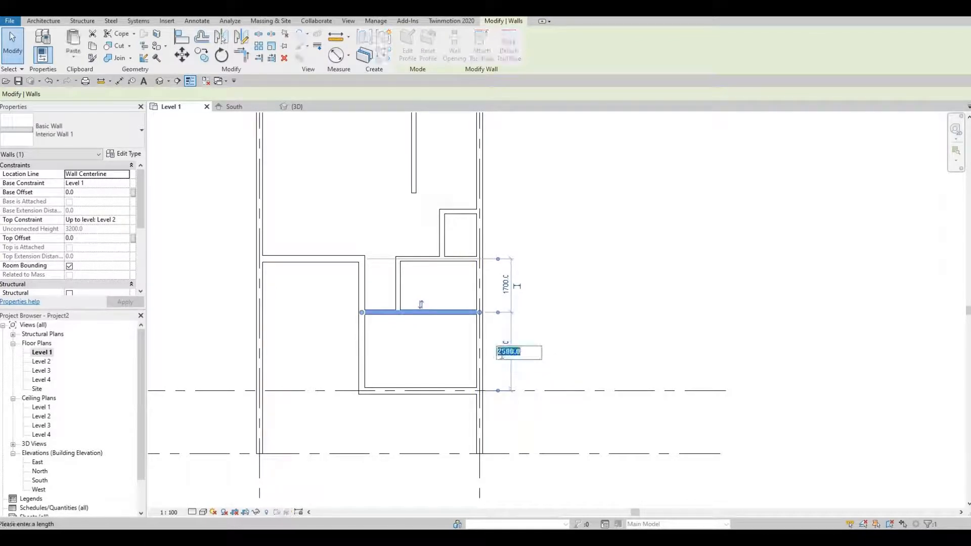
text(2)
key(Return)
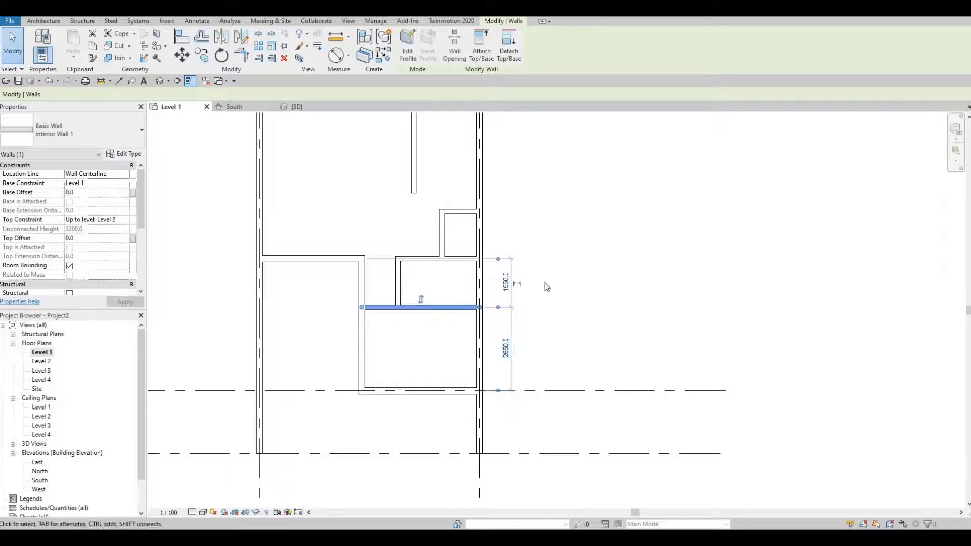
click(475, 266)
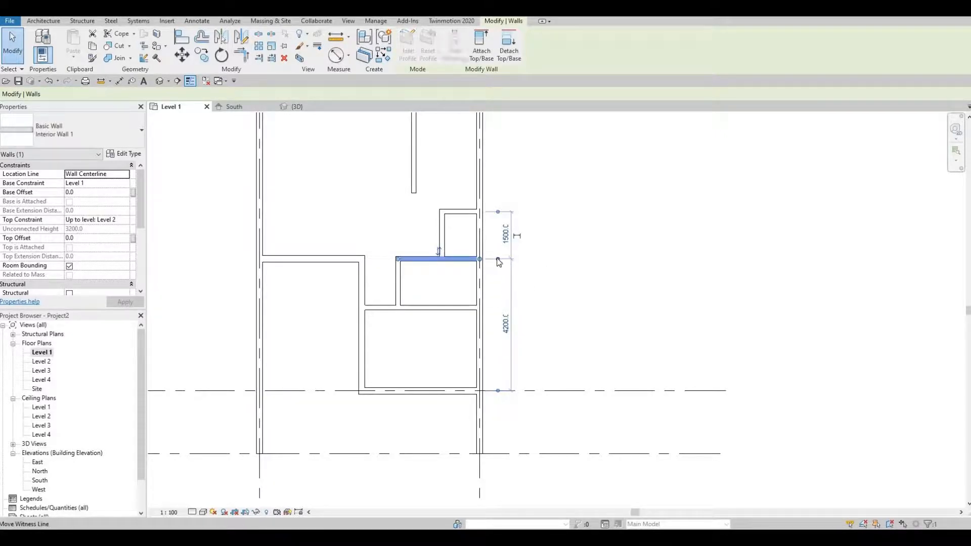
drag(498, 260, 470, 310)
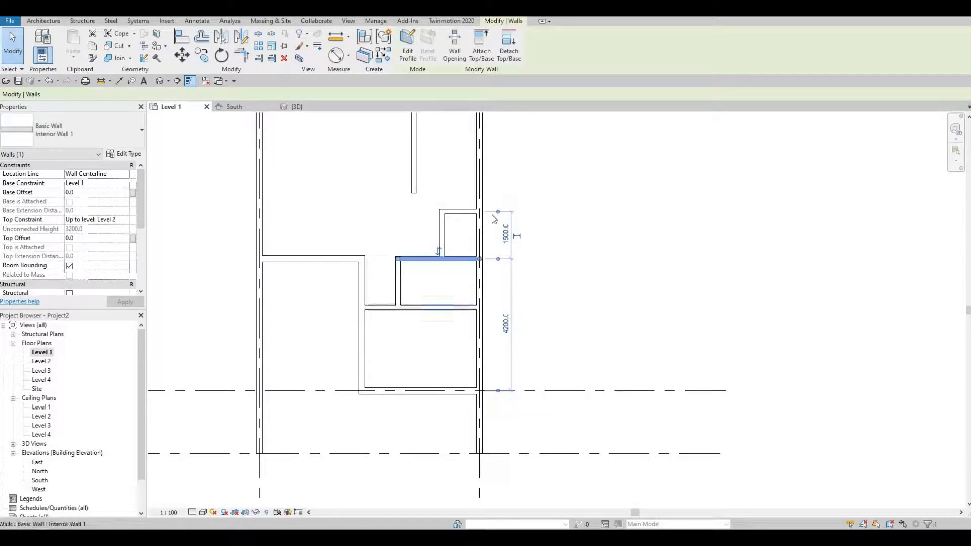
drag(498, 212, 454, 309)
click(411, 294)
click(400, 285)
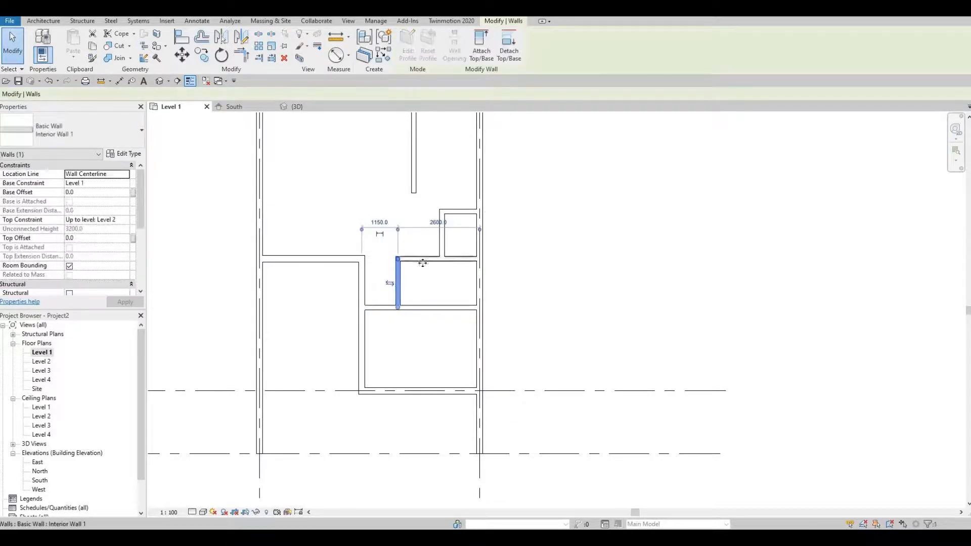
Step: Measure the middle horizontal interior wall from the horizontal interior wall south of it and set that distance to 1400
click(423, 261)
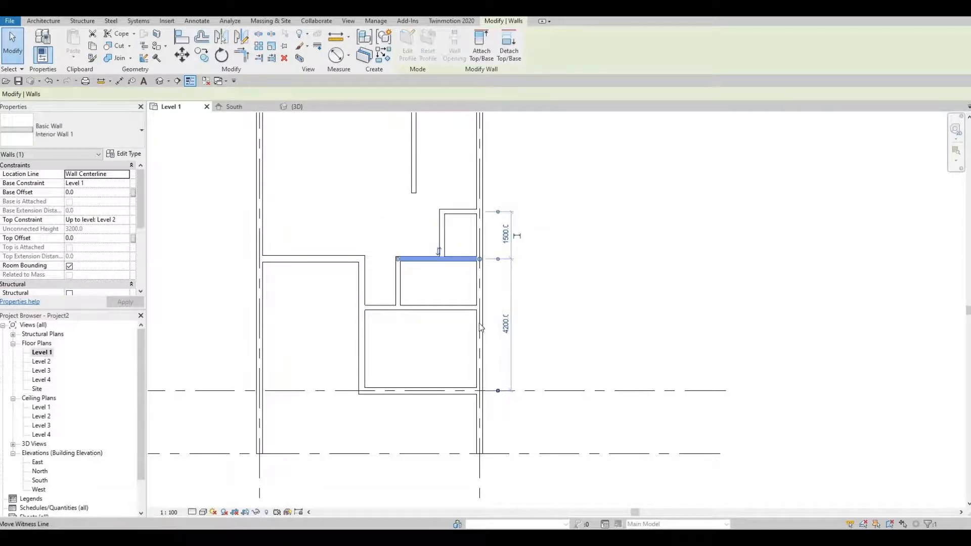
drag(481, 328, 501, 308)
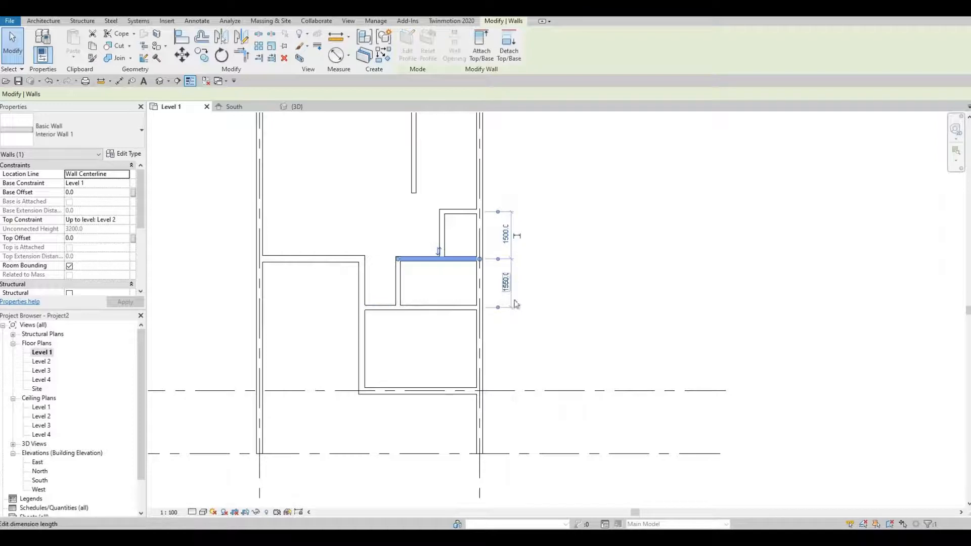
click(515, 304)
text(4)
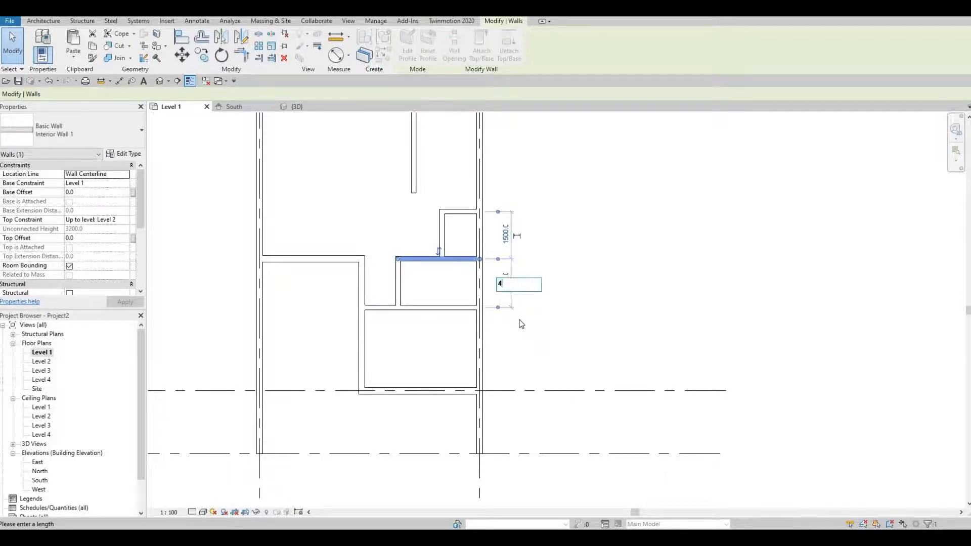
key(BackSpace)
key(Return)
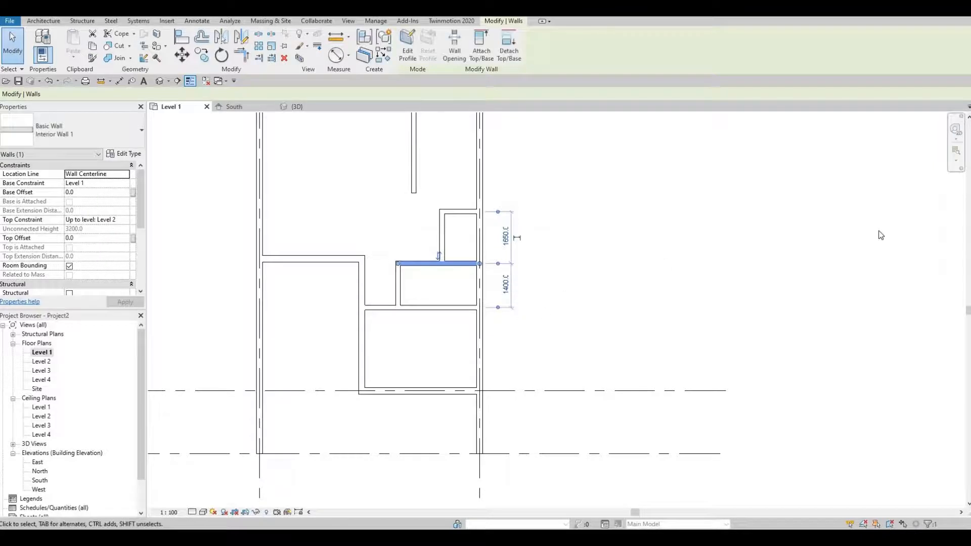
Step: Nudge the small enclosure's vertical interior wall east towards the grid 2 exterior wall
scroll(423, 174, up, 3)
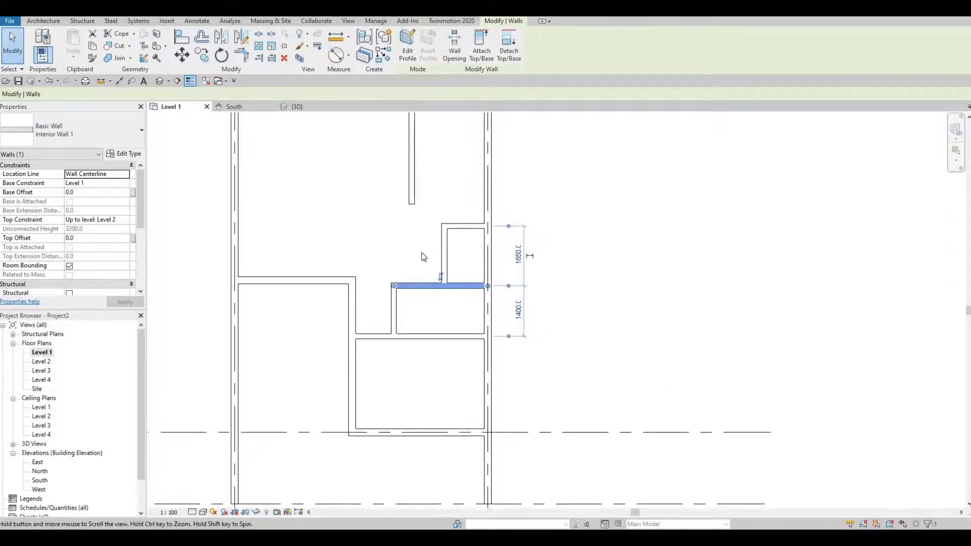
click(420, 304)
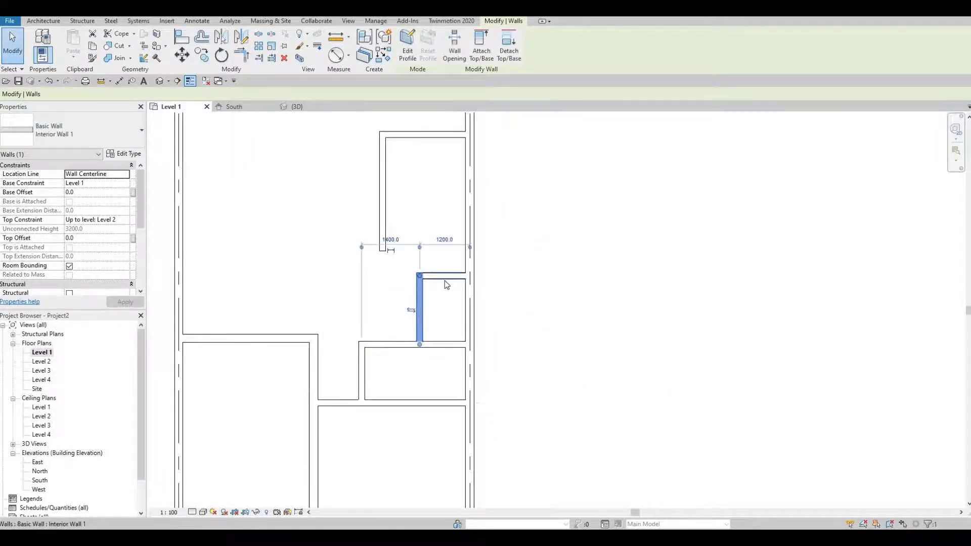
key(Right)
key(Right)
key(Right)
key(Right)
key(Right)
key(Right)
key(Right)
key(Right)
key(Right)
key(Right)
key(Right)
key(Right)
key(Right)
key(Right)
key(Right)
key(Right)
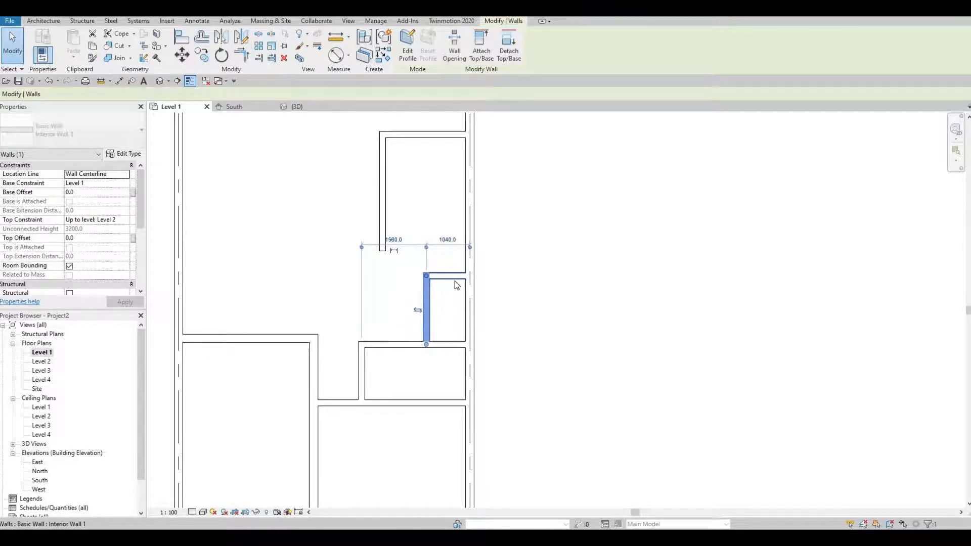
Step: Set the distance between the small enclosure's north wall and the horizontal interior wall south of it to 1000
click(453, 277)
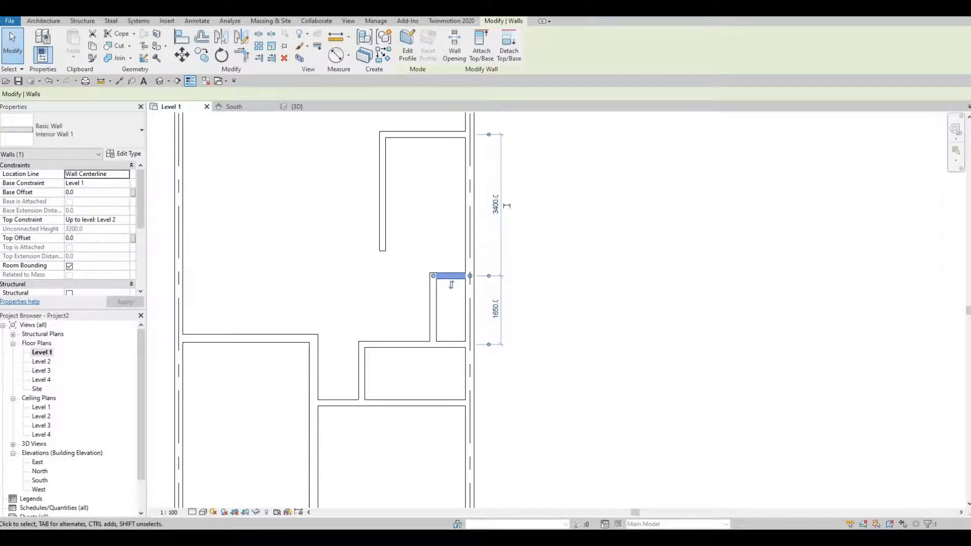
click(497, 311)
text(1)
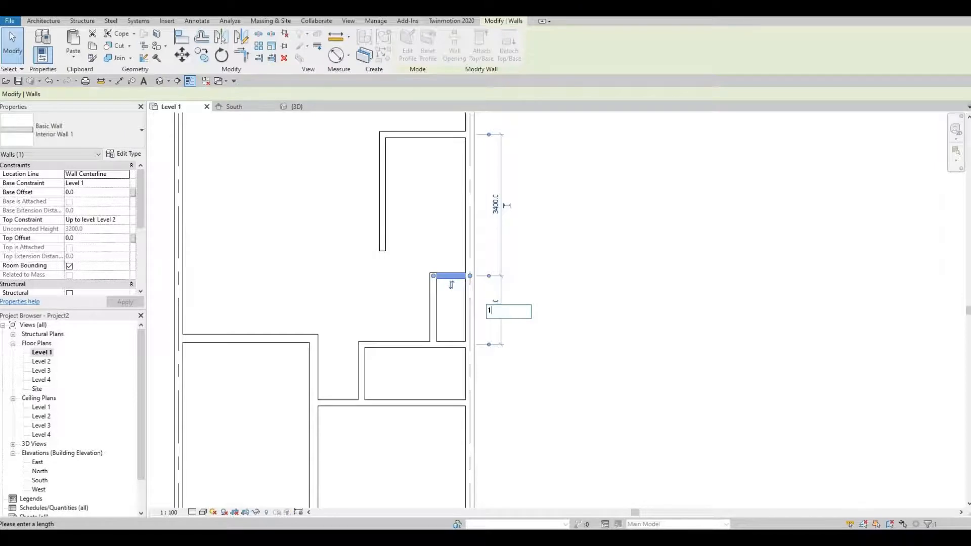
text(000)
key(Return)
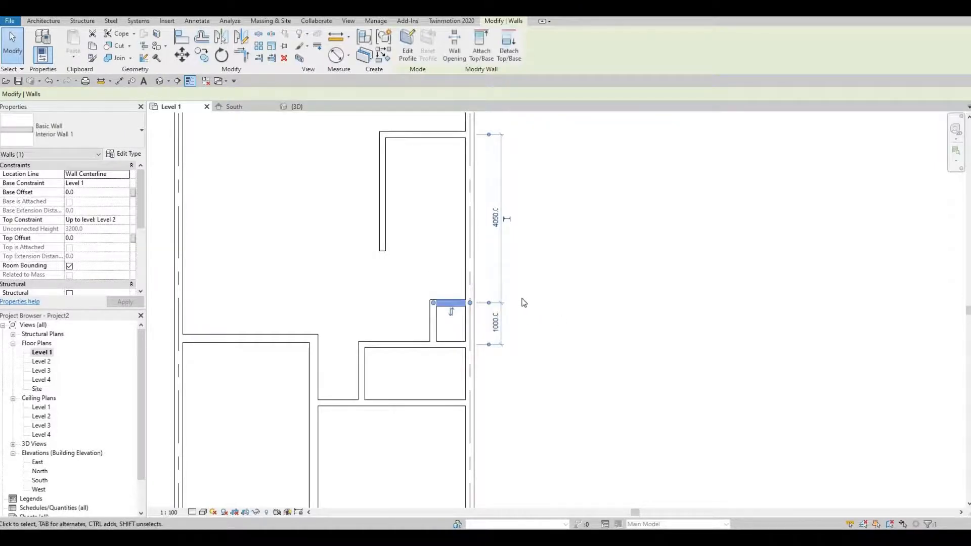
Step: Extend the free south end of the long vertical interior wall to just short of the small enclosure's north wall line
key(Escape)
scroll(452, 305, up, 1)
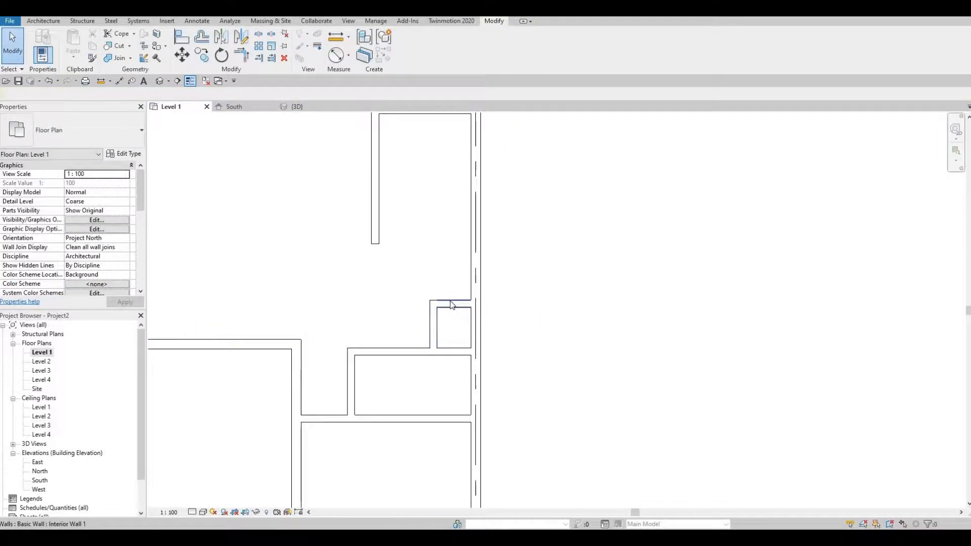
click(376, 243)
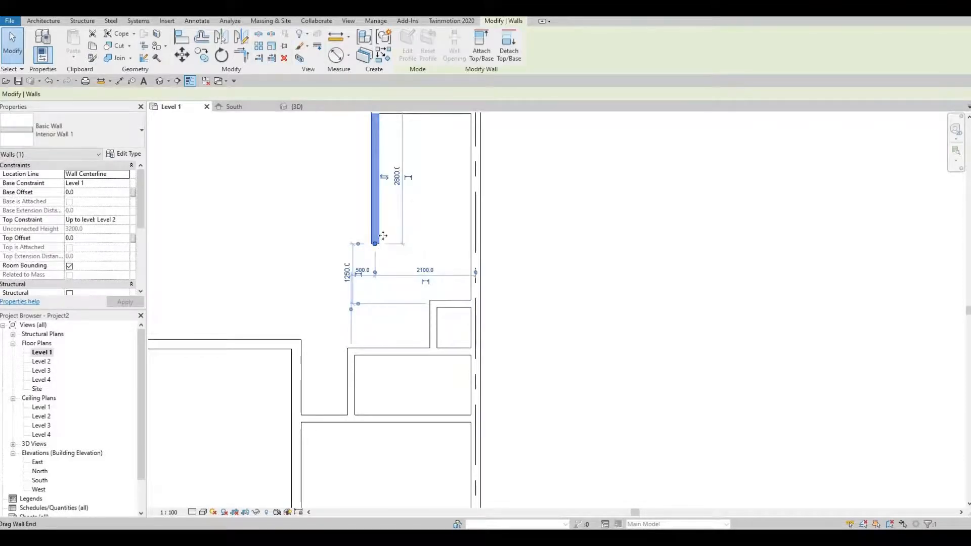
drag(373, 258, 377, 298)
key(Escape)
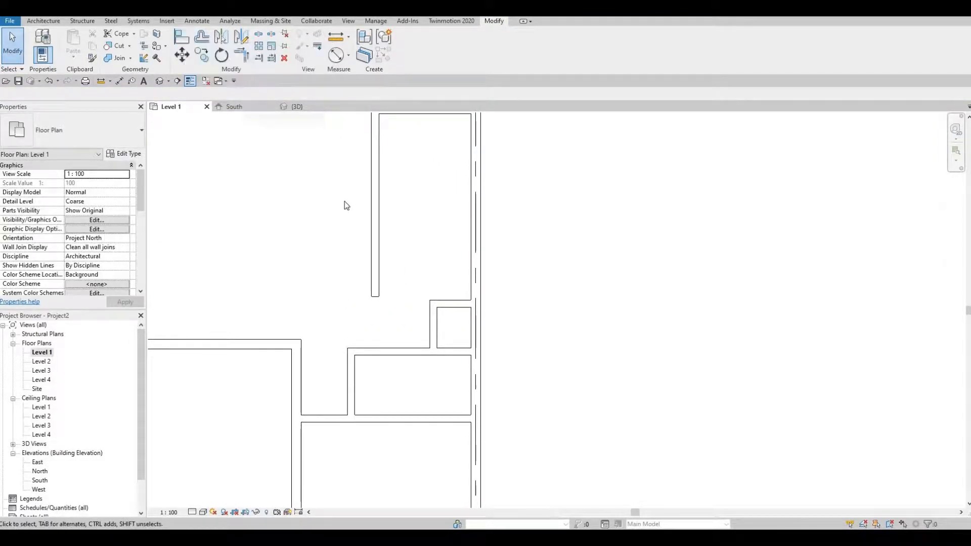
Step: Align the long vertical interior wall's south end with the north face of the small enclosure's north wall
key(a)
key(l)
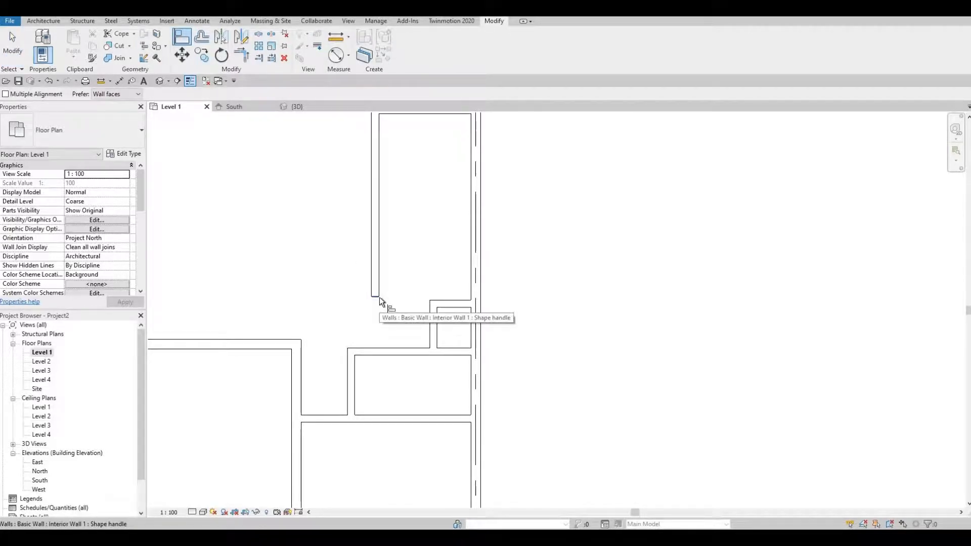
click(453, 300)
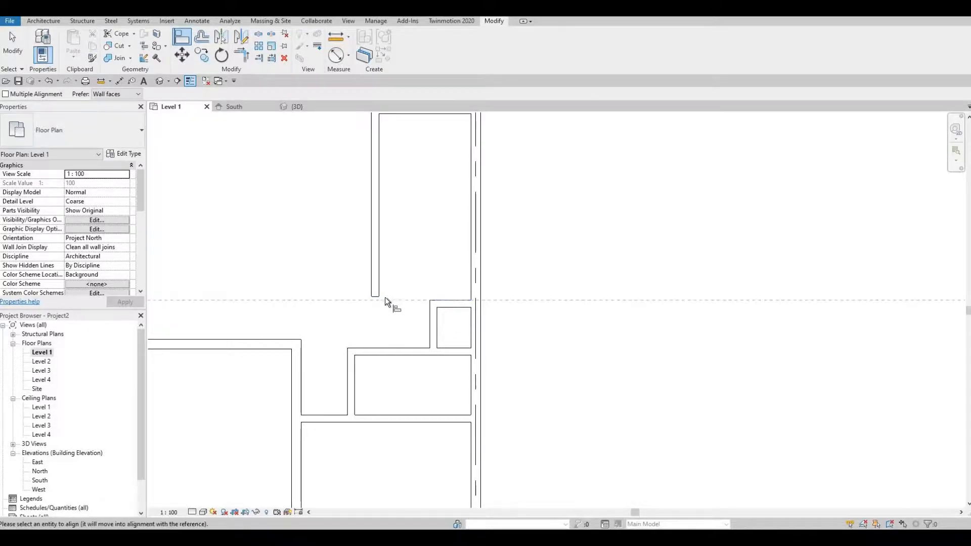
click(378, 301)
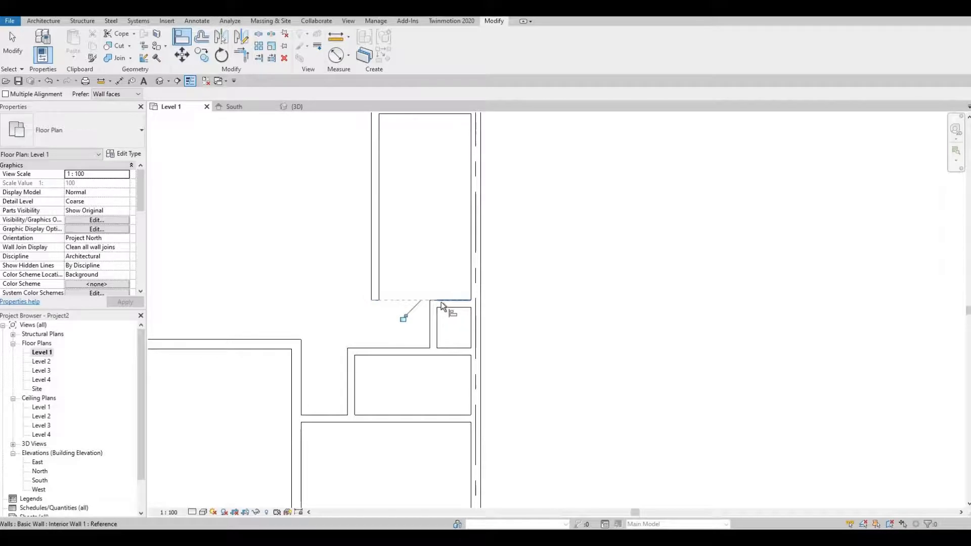
scroll(443, 308, up, 1)
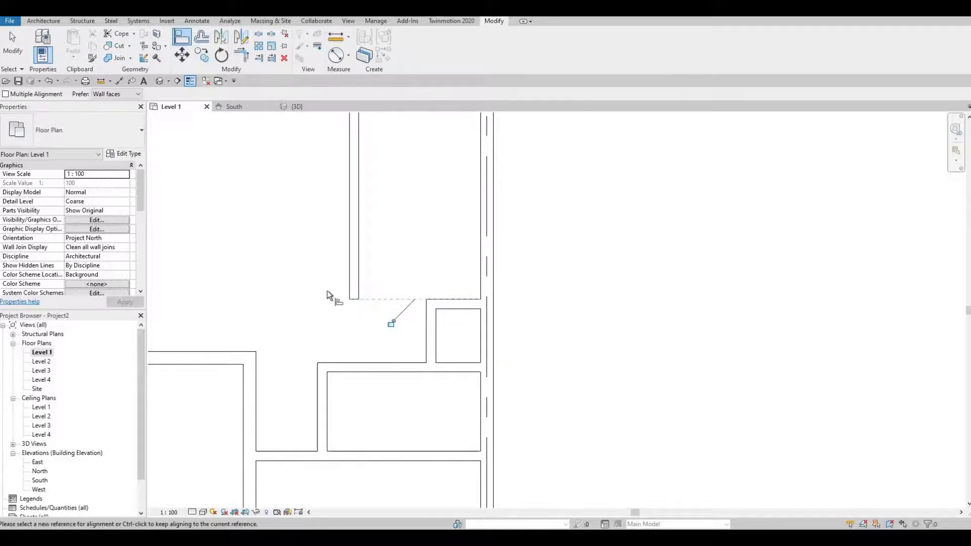
scroll(317, 311, down, 1)
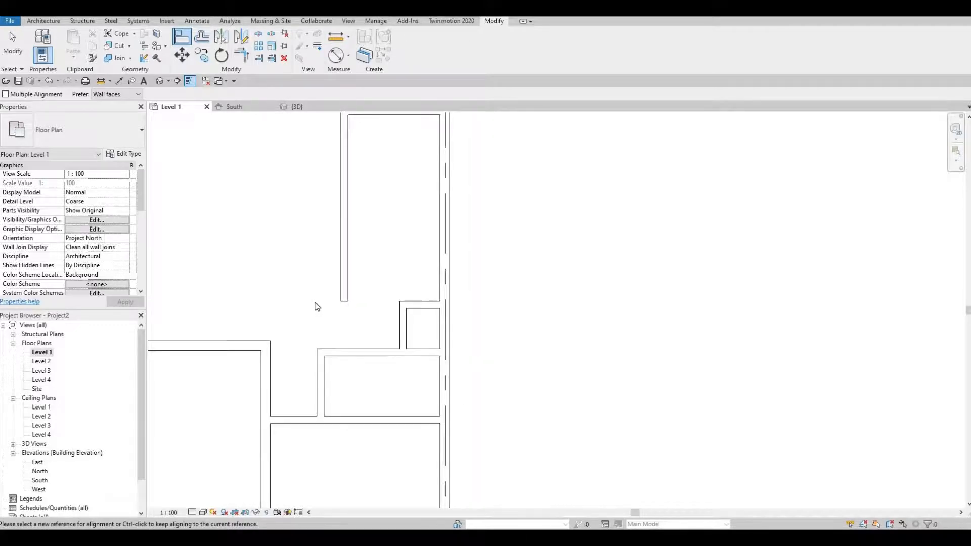
key(Escape)
Step: Place a 0915 x 2134mm M_Single-Flush door centred at the passage's south end, swinging into the south room and hinged on the west side
scroll(310, 283, down, 1)
scroll(310, 283, down, 2)
scroll(311, 288, up, 1)
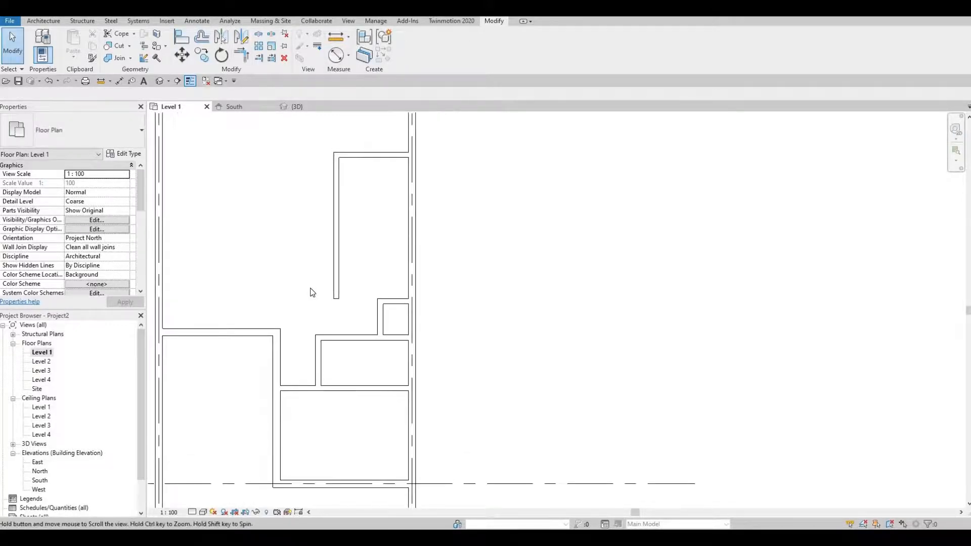
scroll(324, 276, down, 1)
scroll(311, 296, up, 1)
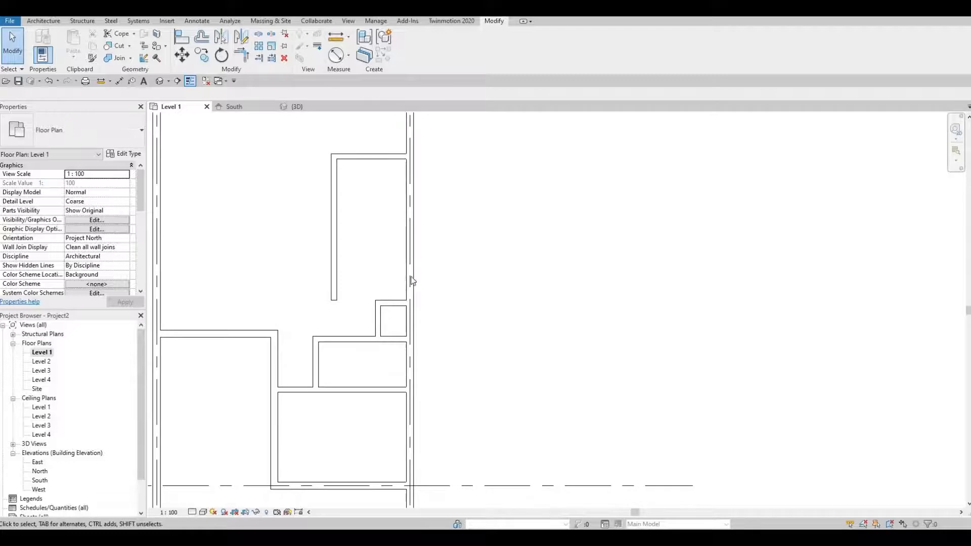
click(44, 21)
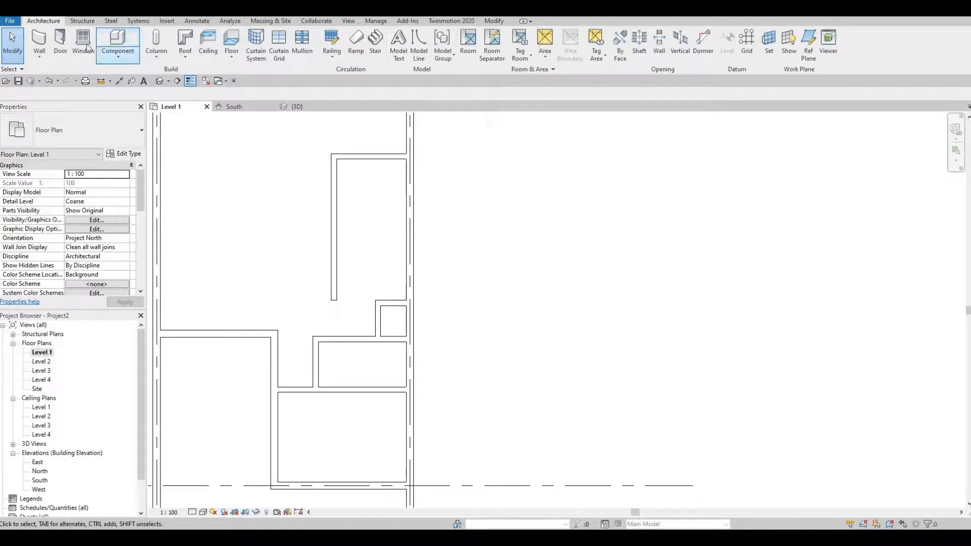
click(62, 38)
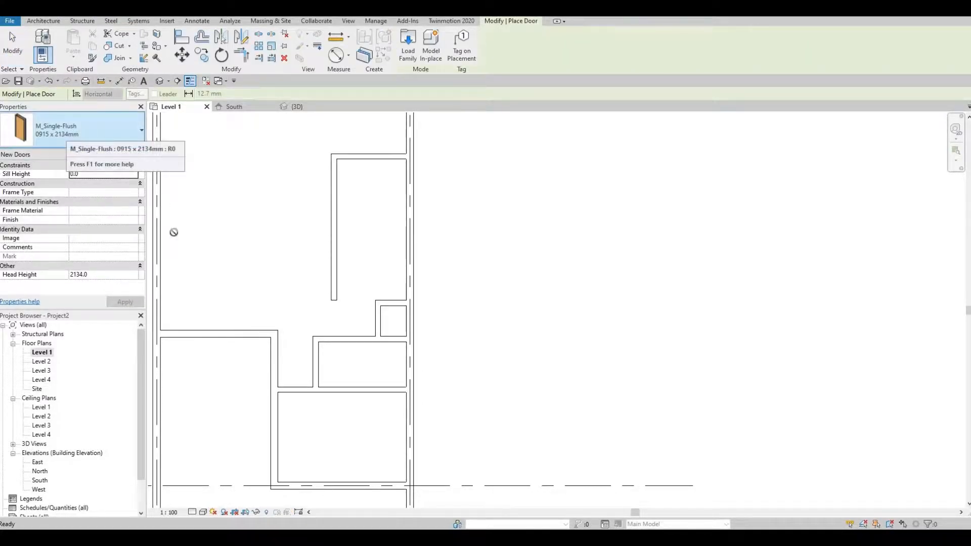
middle_drag(298, 371, 332, 247)
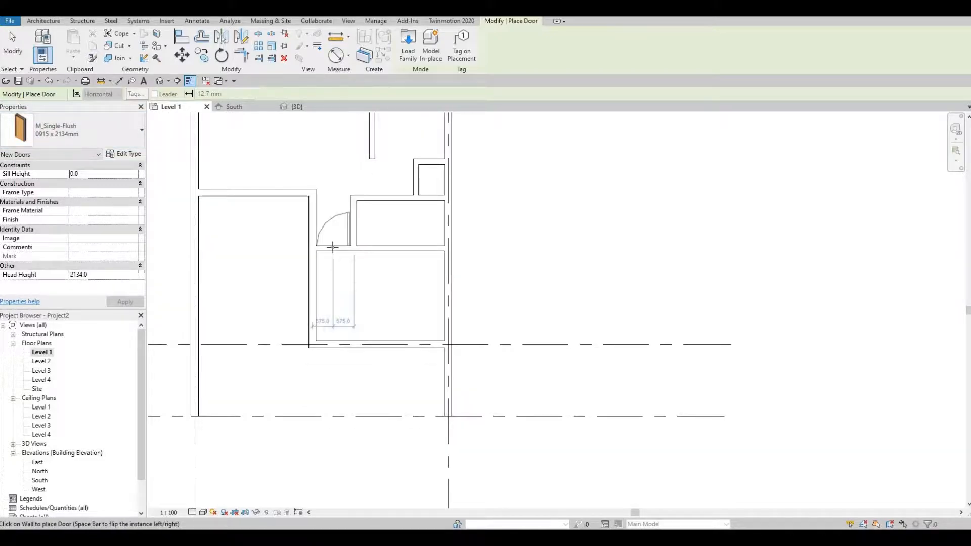
key(space)
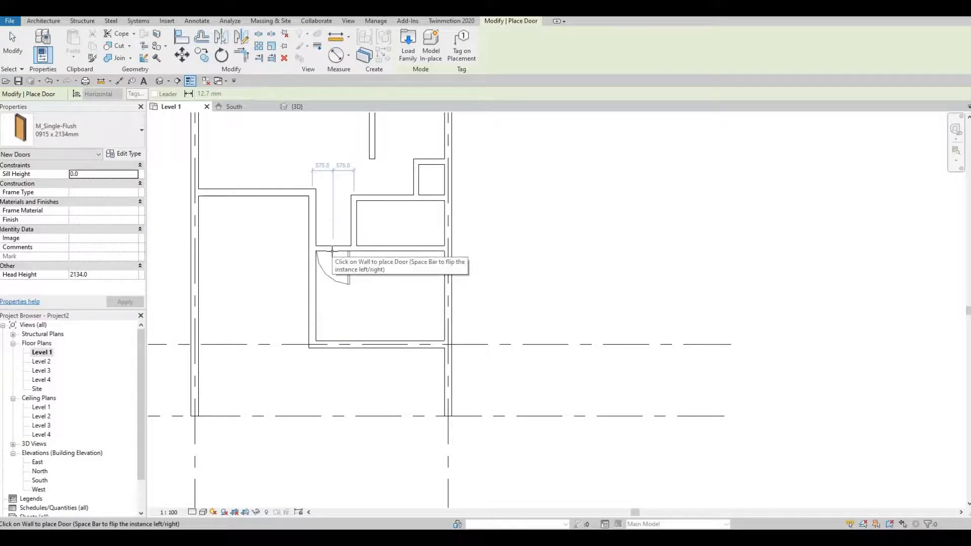
key(space)
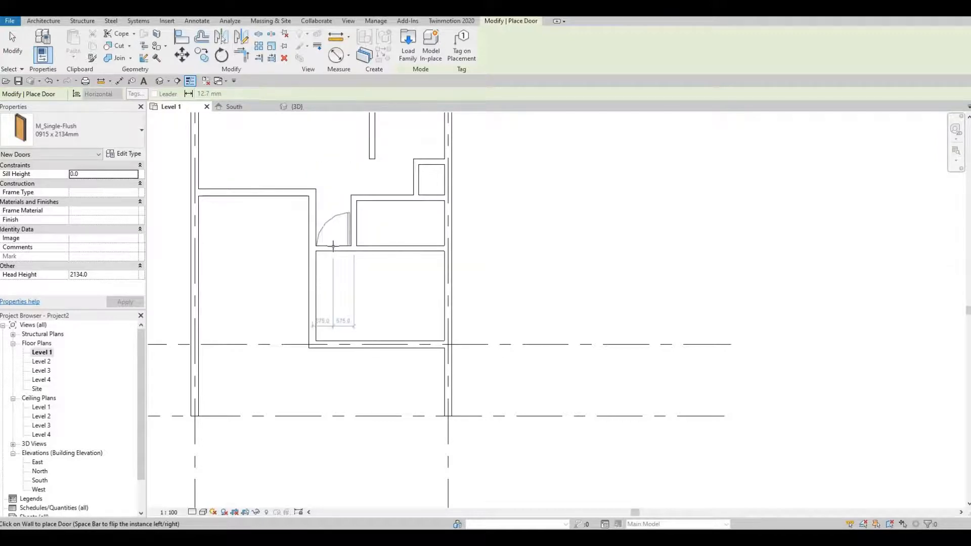
scroll(333, 246, up, 1)
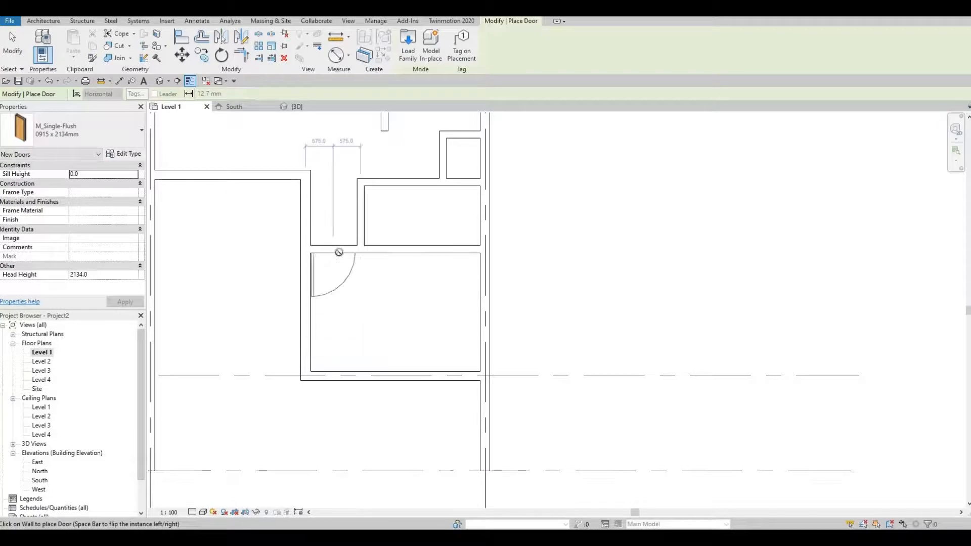
click(339, 252)
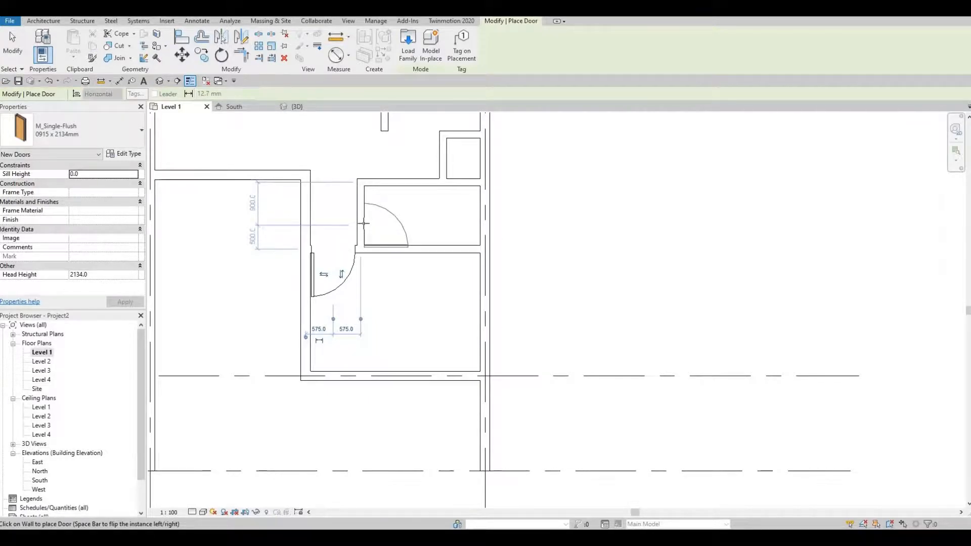
Step: Place a 0915 x 2134mm M_Single-Flush door in the middle room's west wall, swinging inward, 600 from the wall south of it
scroll(364, 223, up, 1)
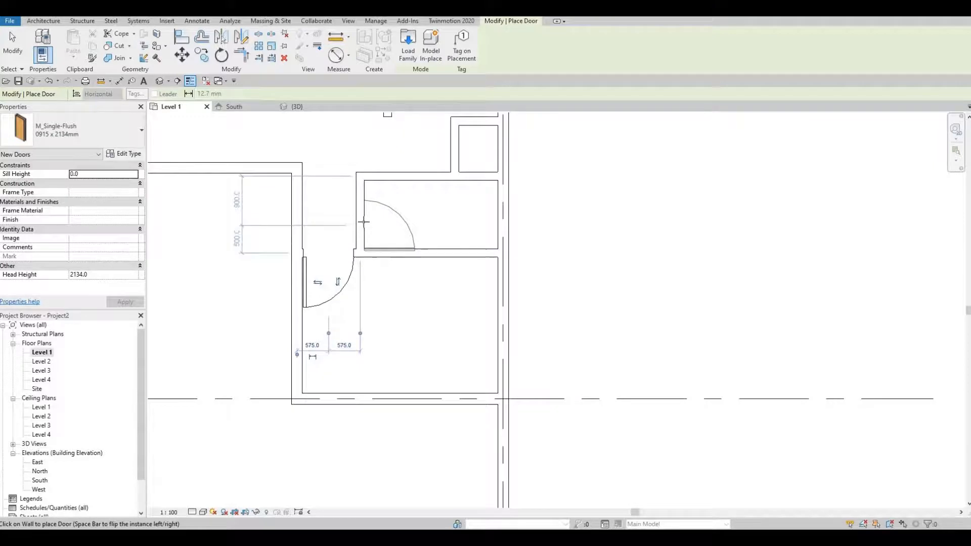
click(364, 222)
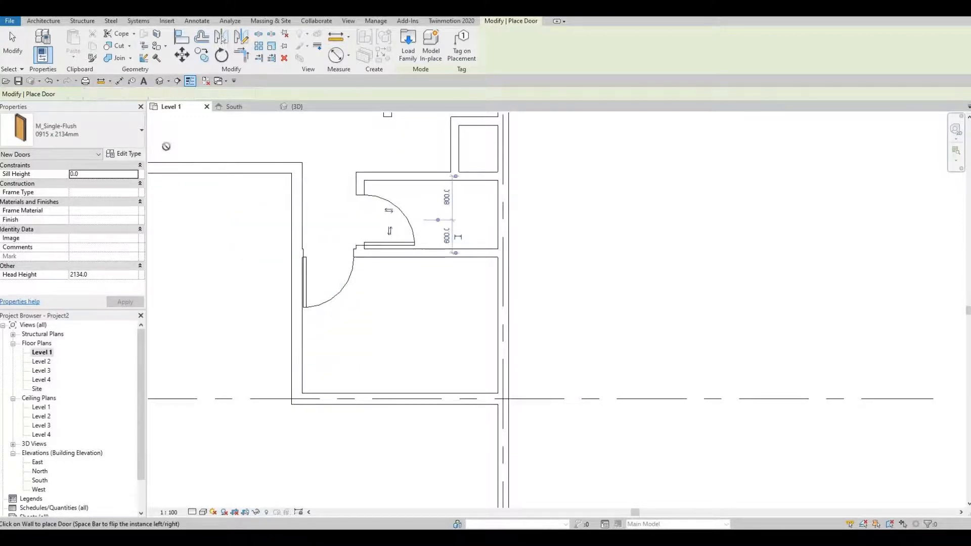
click(127, 143)
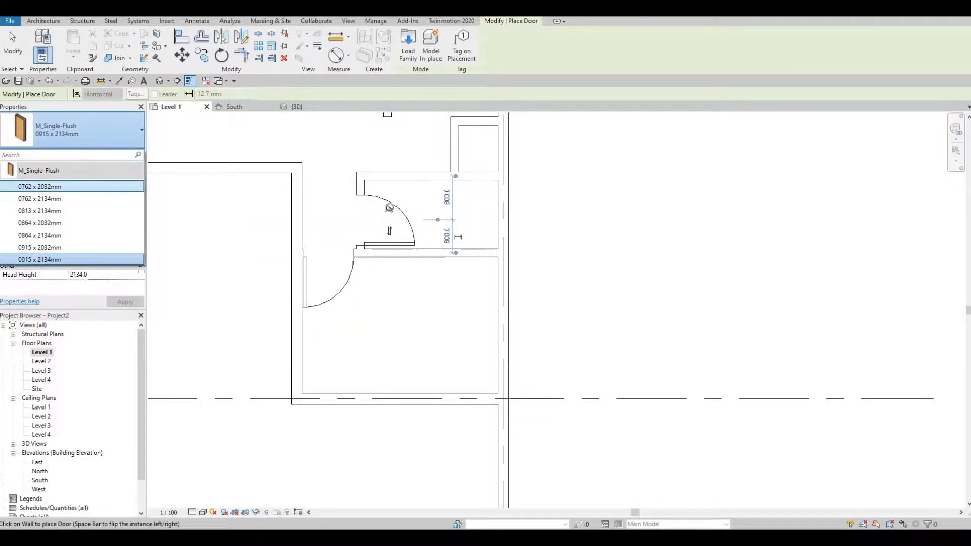
click(389, 208)
key(Escape)
Step: Change both placed interior doors to the M_Single-Flush 0762 x 2032mm type
click(398, 215)
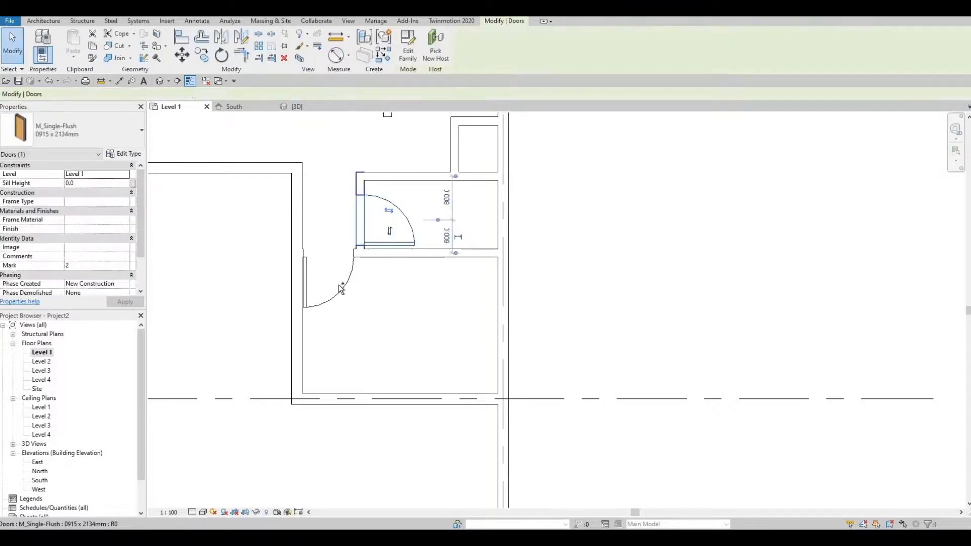
ctrl+click(340, 289)
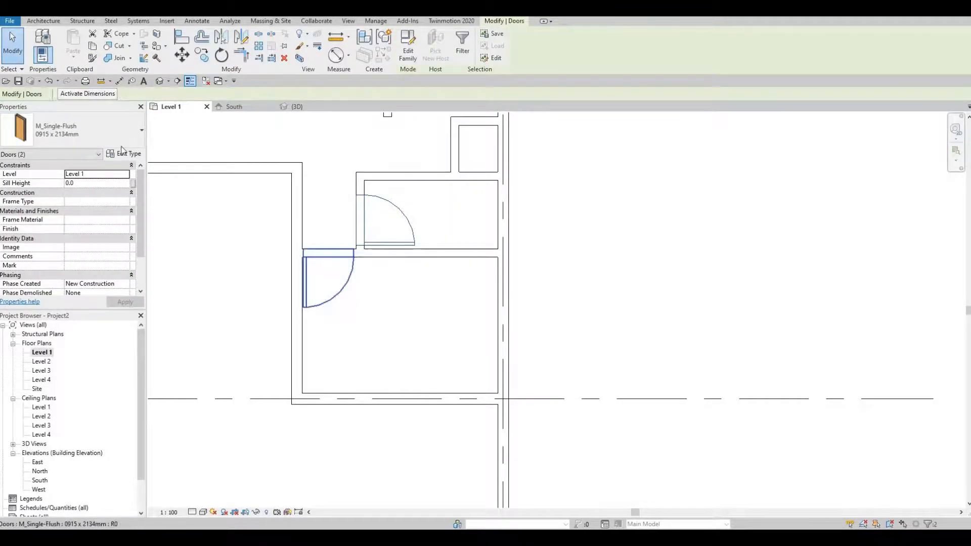
click(113, 144)
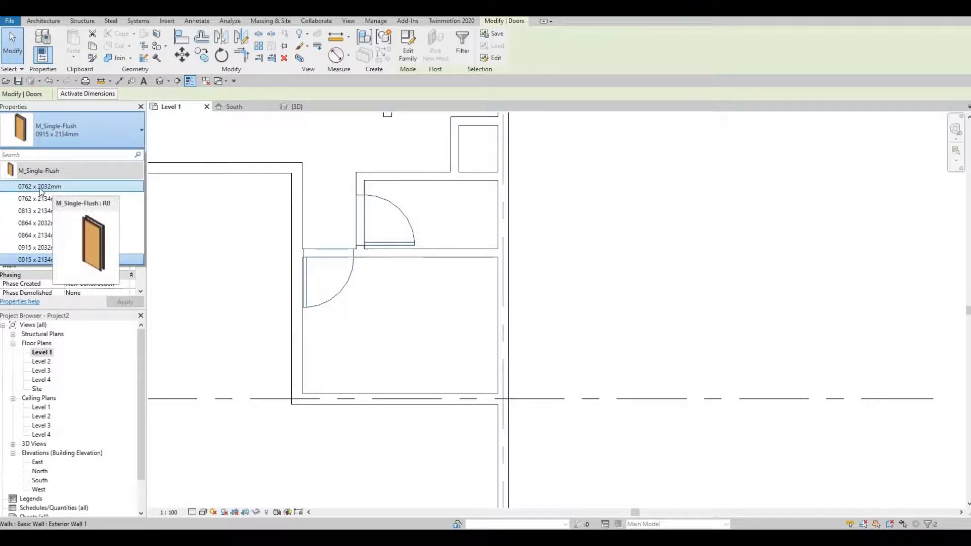
click(40, 187)
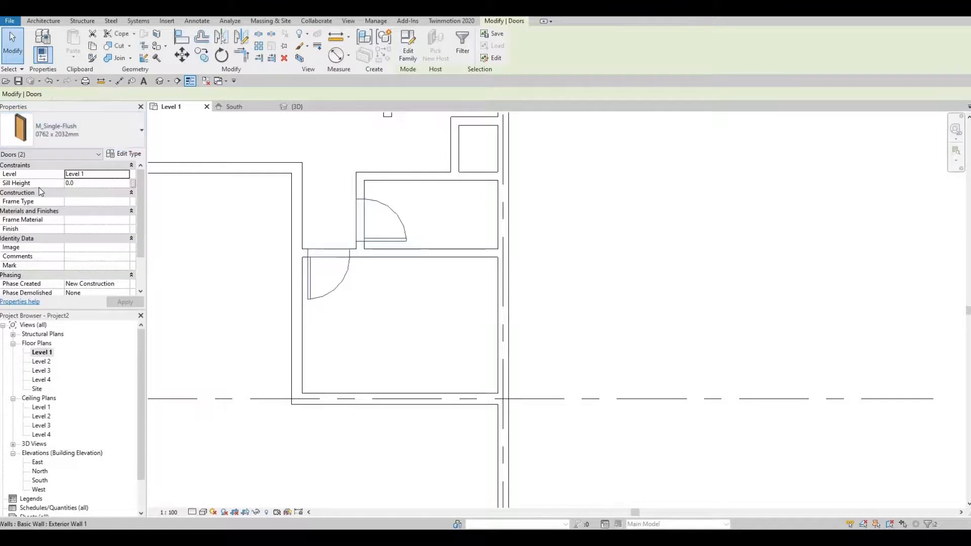
key(Escape)
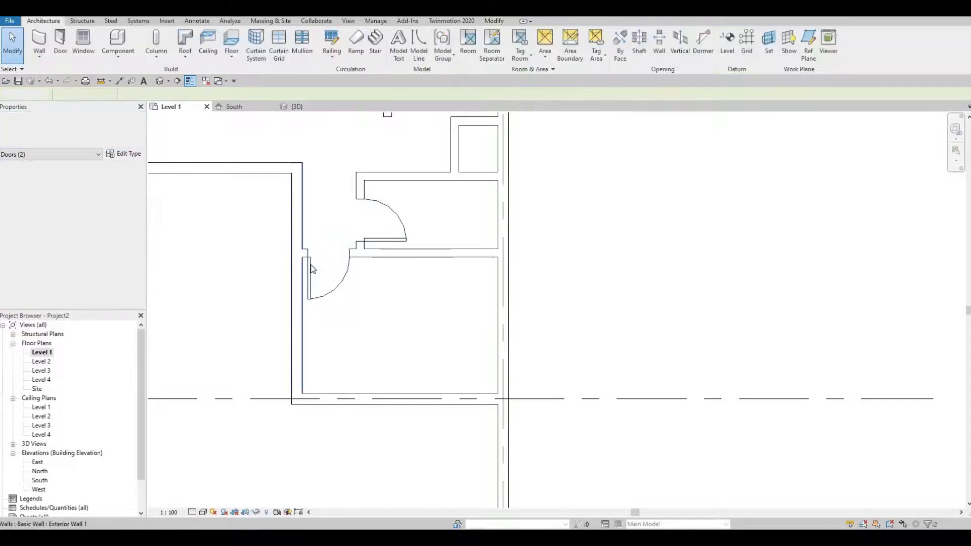
Step: Nudge the south room's door slightly west and the middle room's door south to 520 from the wall south of it
click(315, 266)
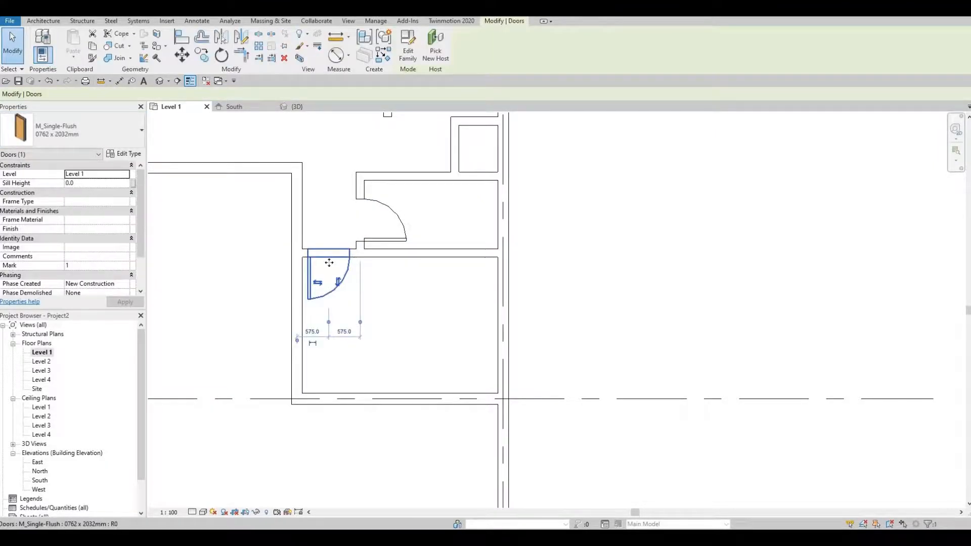
click(394, 248)
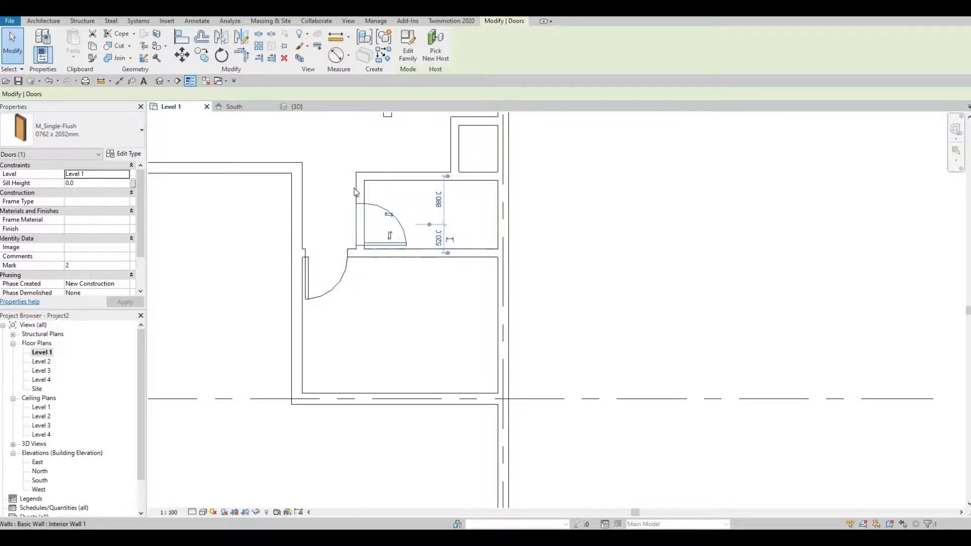
key(Escape)
Step: Place a 0915 x 2134mm M_Single-Flush door in the north exterior wall, swinging outward, 3900 from grid 1 and 3100 from grid 2
scroll(360, 182, down, 4)
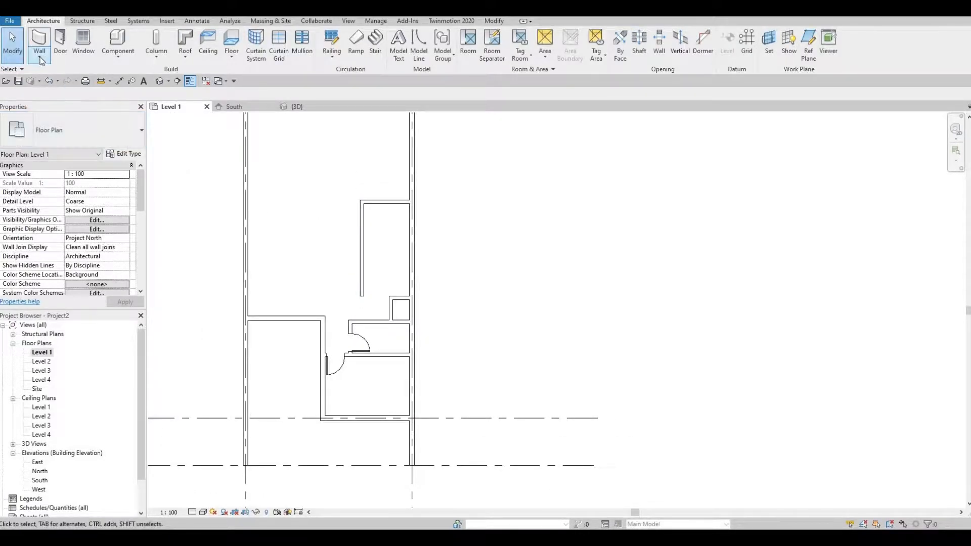
click(65, 42)
click(129, 136)
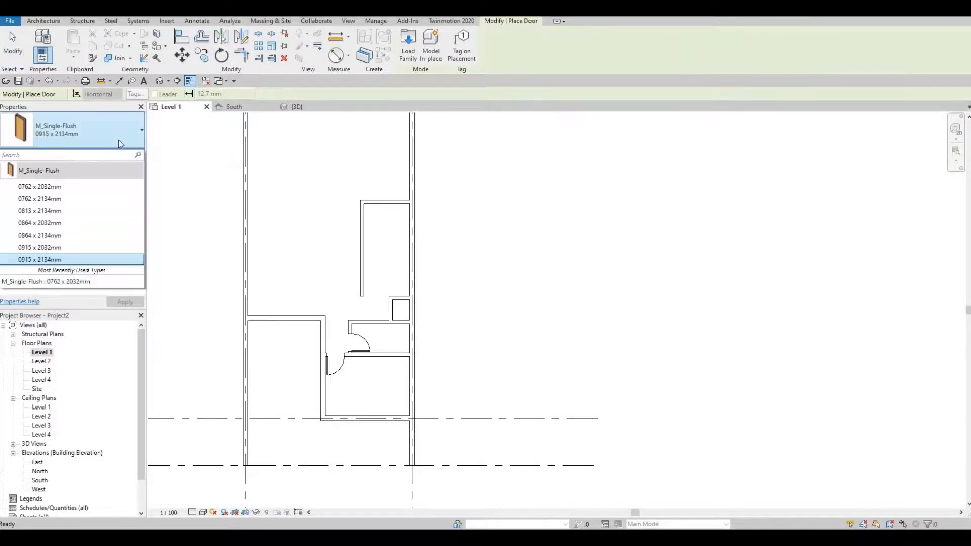
click(273, 288)
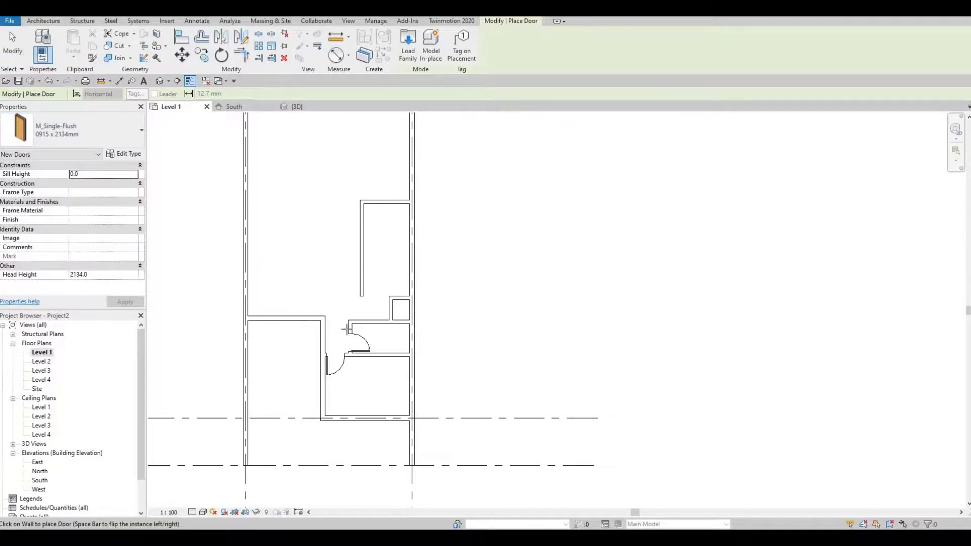
middle_drag(347, 343, 346, 406)
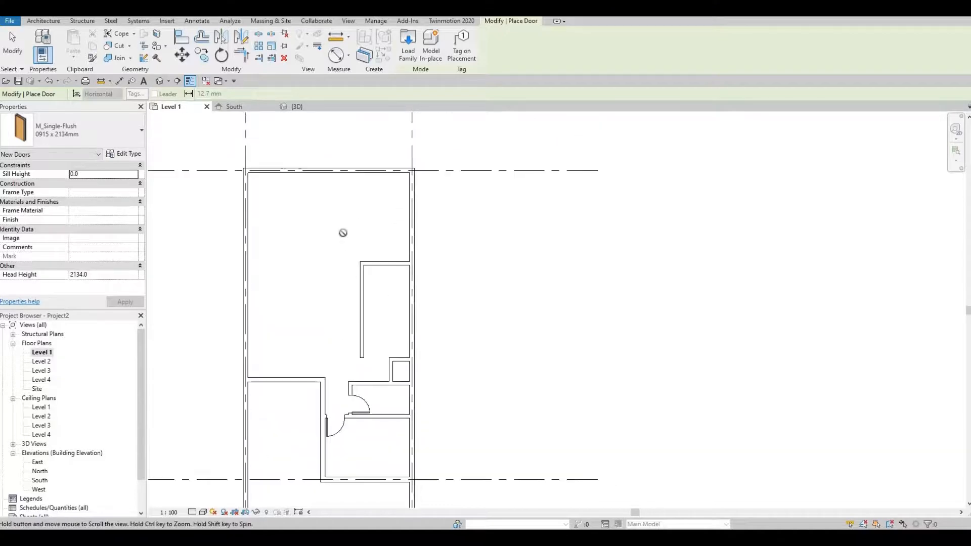
middle_drag(343, 232, 343, 270)
scroll(337, 205, up, 1)
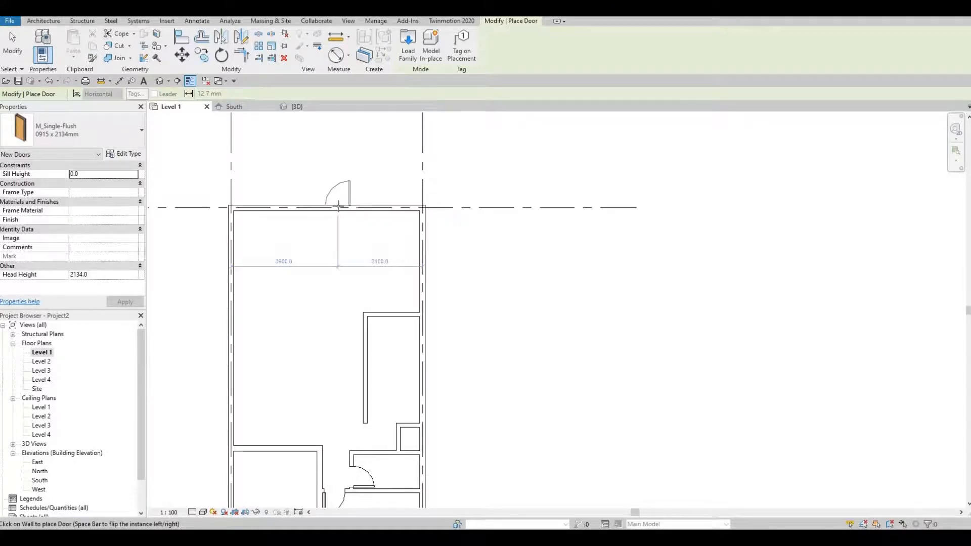
click(338, 206)
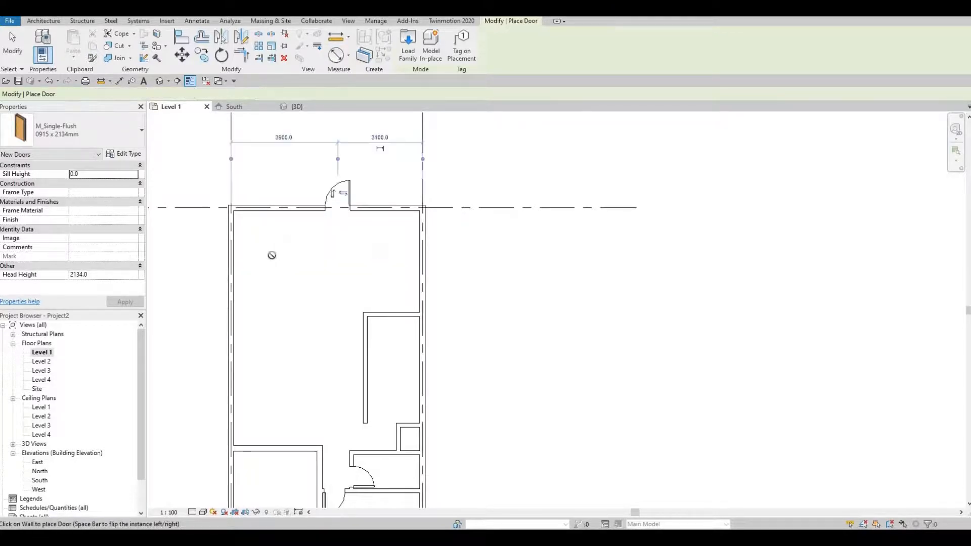
middle_drag(262, 301, 308, 233)
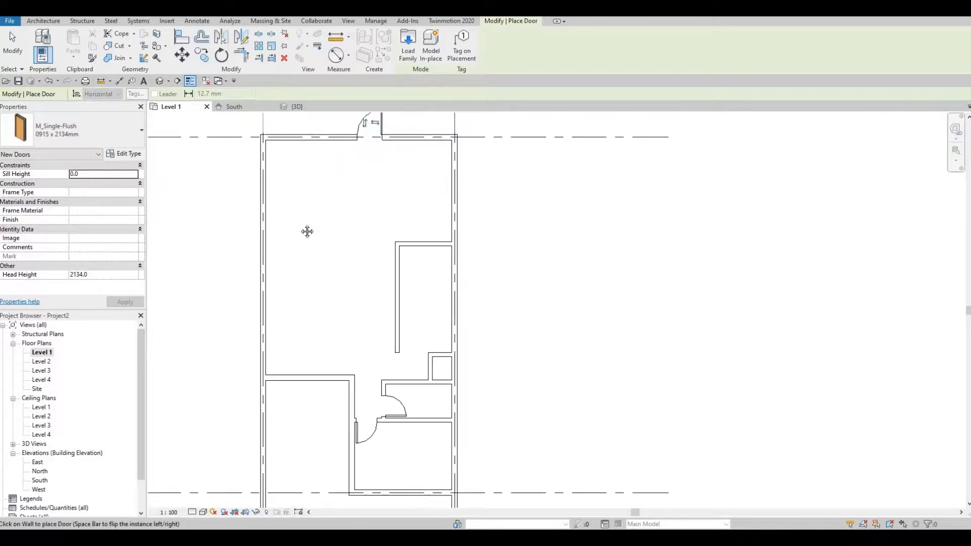
middle_drag(290, 187, 287, 287)
scroll(277, 219, up, 2)
key(Escape)
key(Escape)
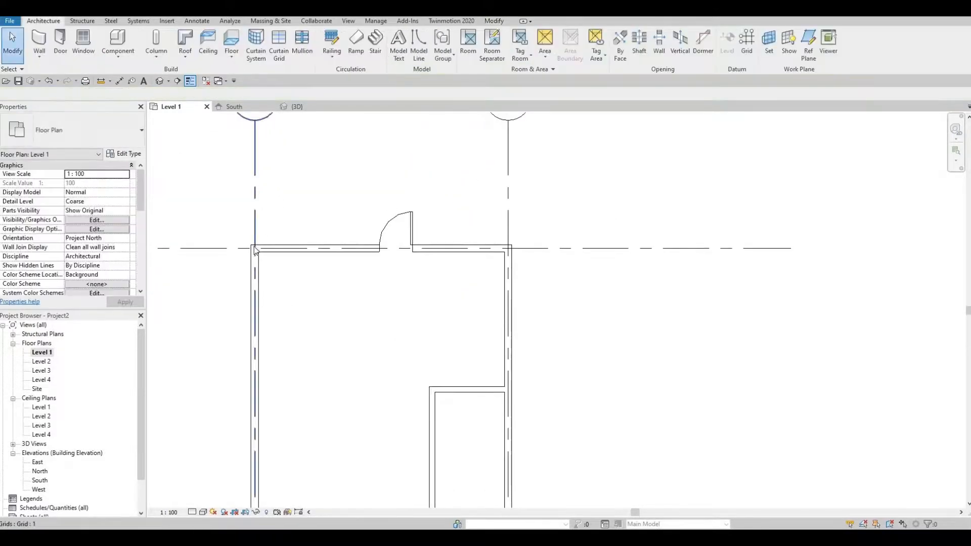
Step: Extend the exterior walls on grids 1 and 2 north past the north wall, ending the grid 2 wall about 700 short of the other
click(254, 251)
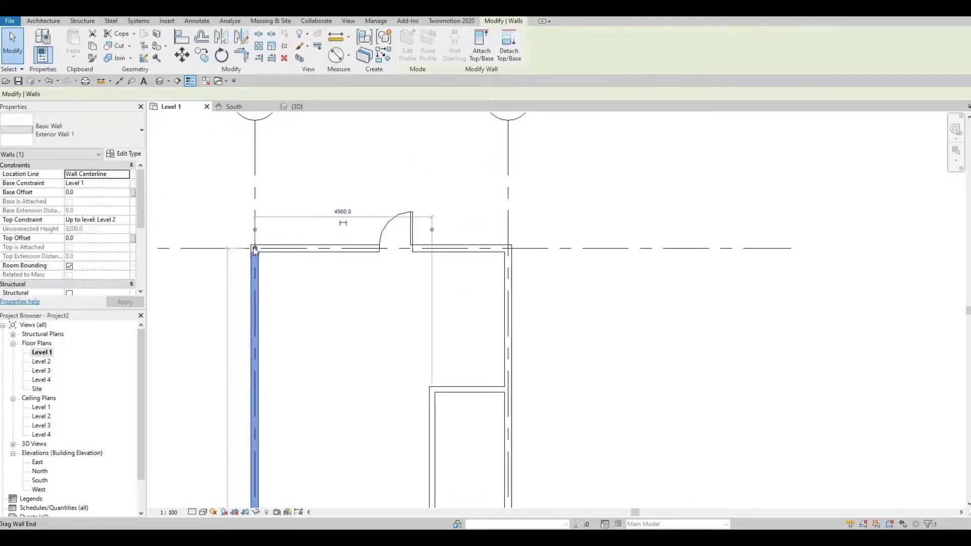
drag(254, 248, 254, 202)
key(Escape)
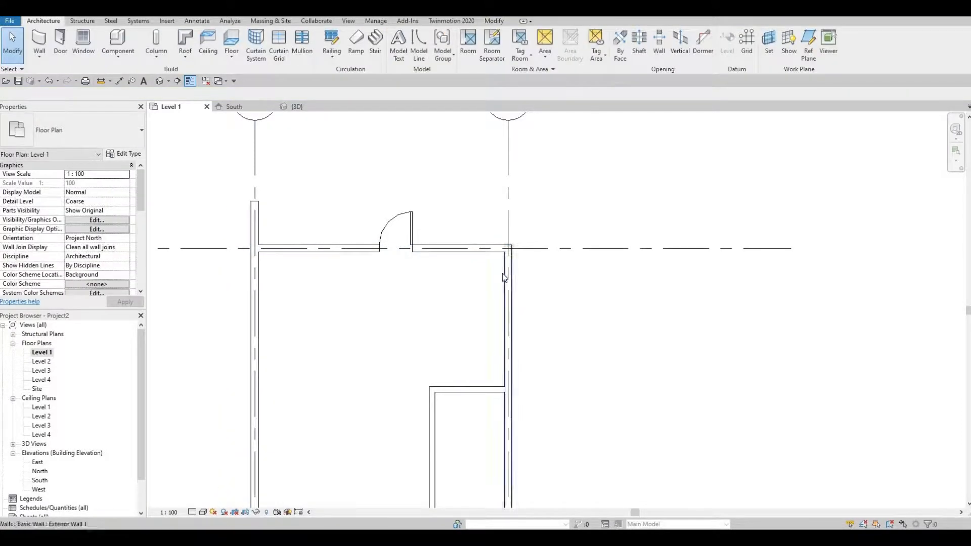
click(505, 266)
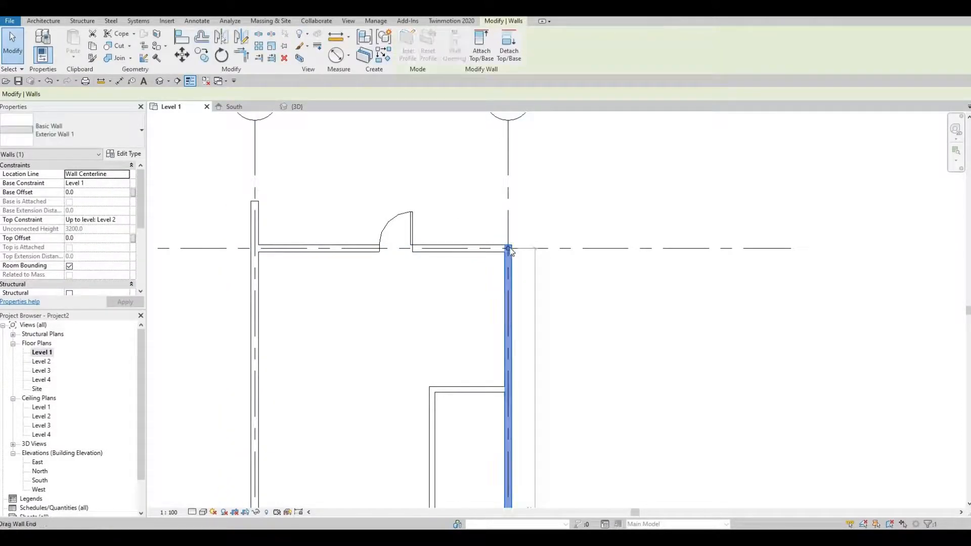
drag(508, 232, 509, 226)
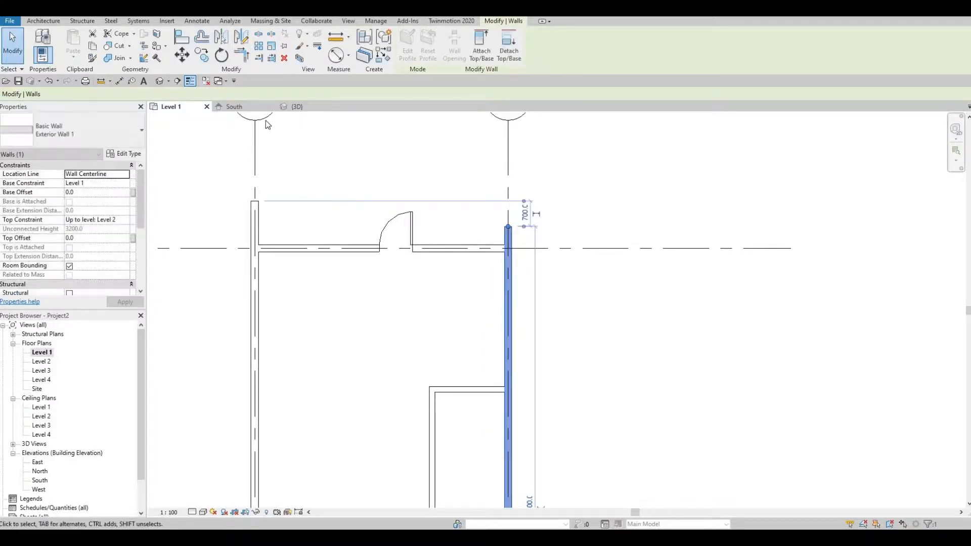
key(Escape)
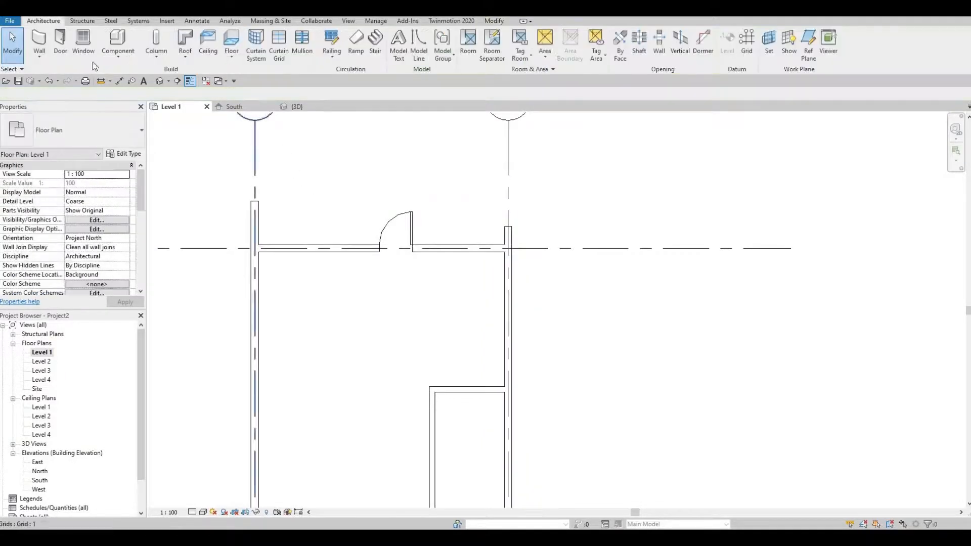
click(262, 211)
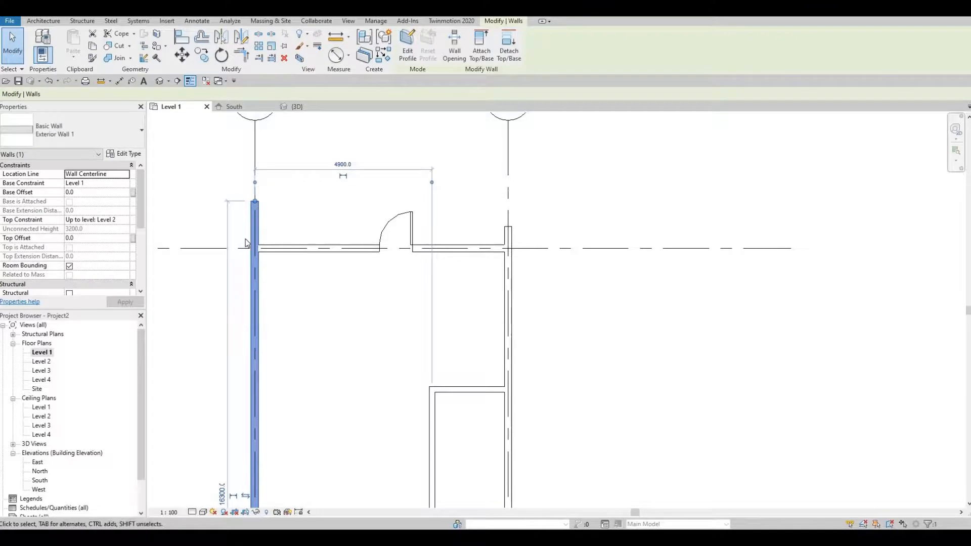
key(Escape)
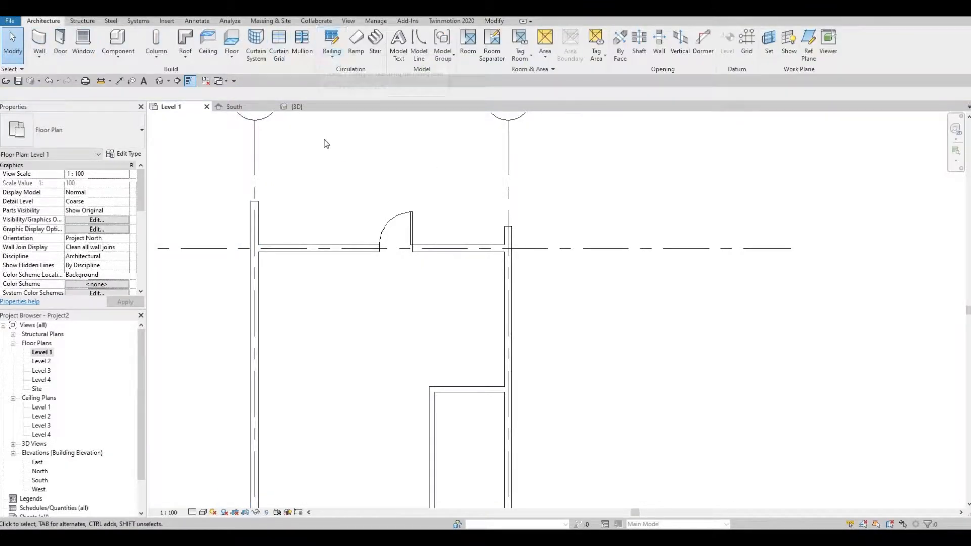
Step: Align the north end of the grid 2 exterior wall with the north end of the grid 1 wall
key(l)
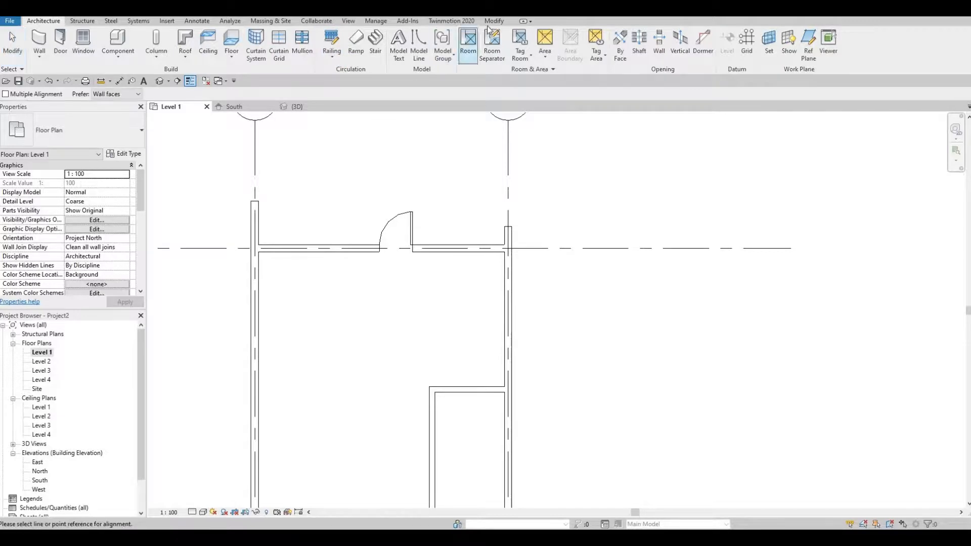
click(484, 24)
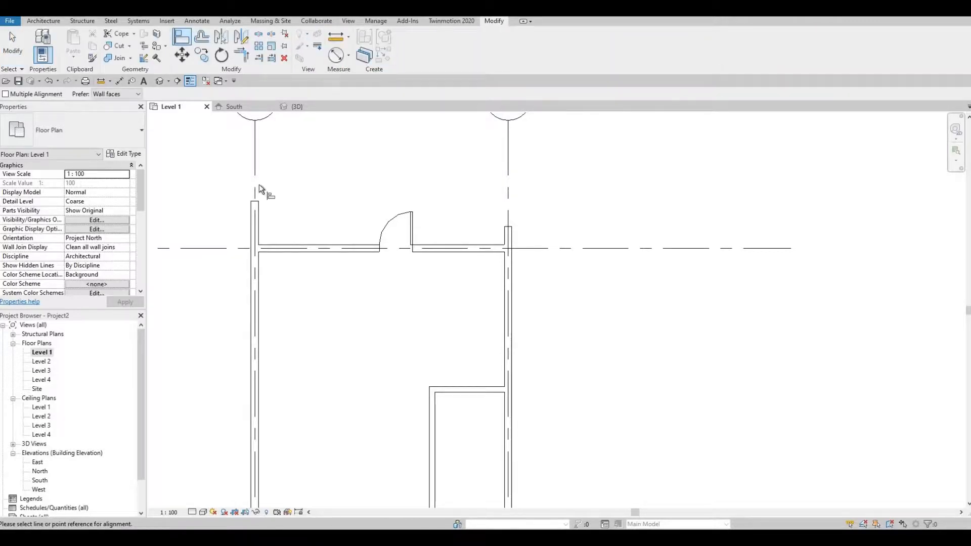
click(254, 202)
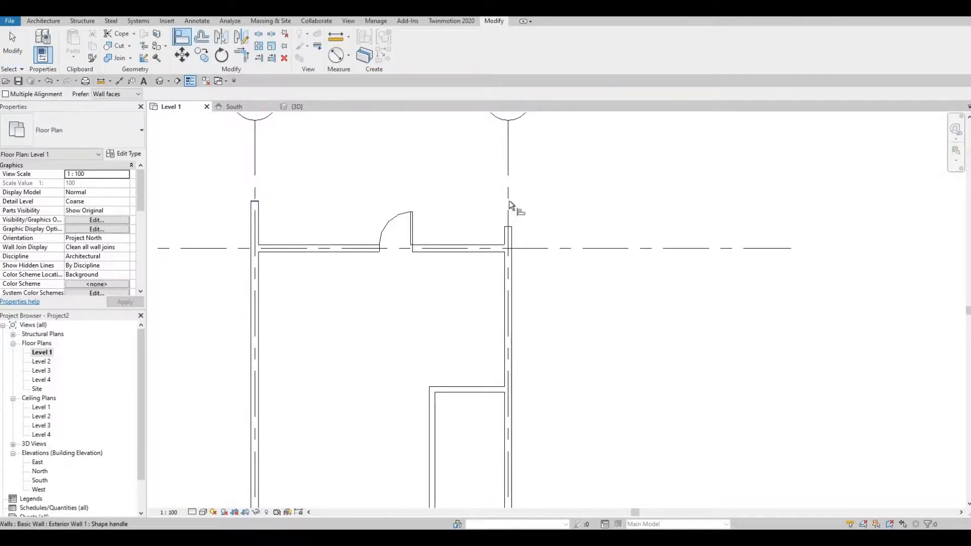
click(511, 233)
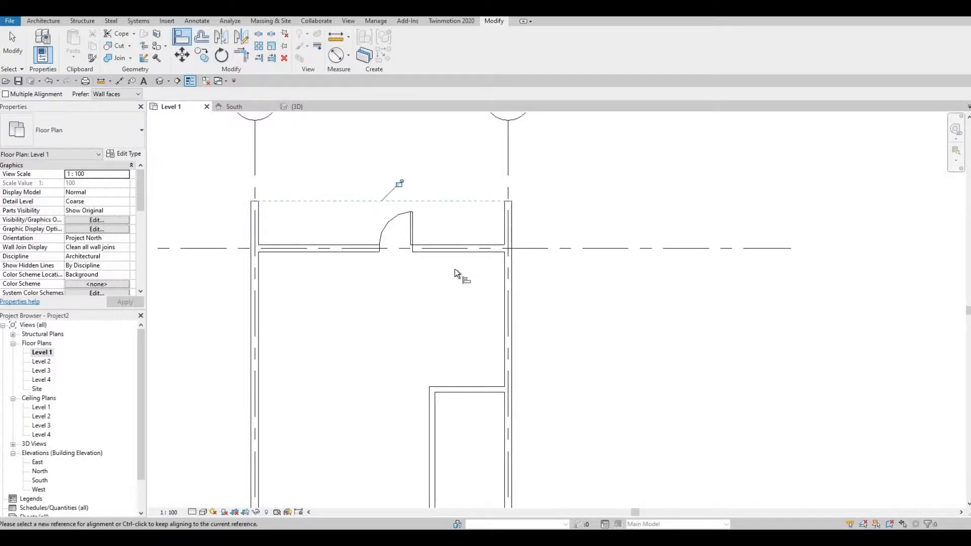
key(Escape)
key(Escape)
Step: Load the M_Door-Double-Glass family from the library's Doors folder with its 1700 x 2000mm type
scroll(430, 289, down, 3)
middle_drag(430, 289, 409, 199)
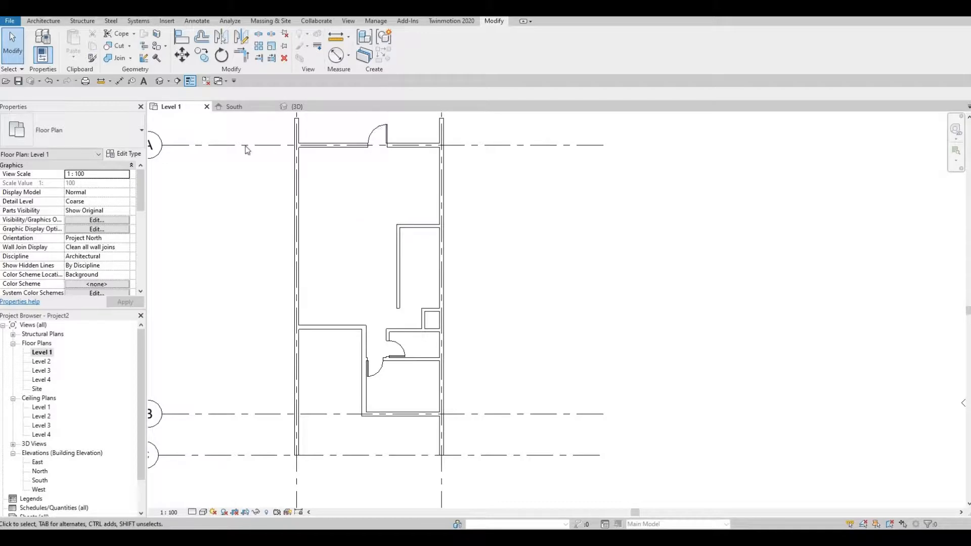
click(166, 21)
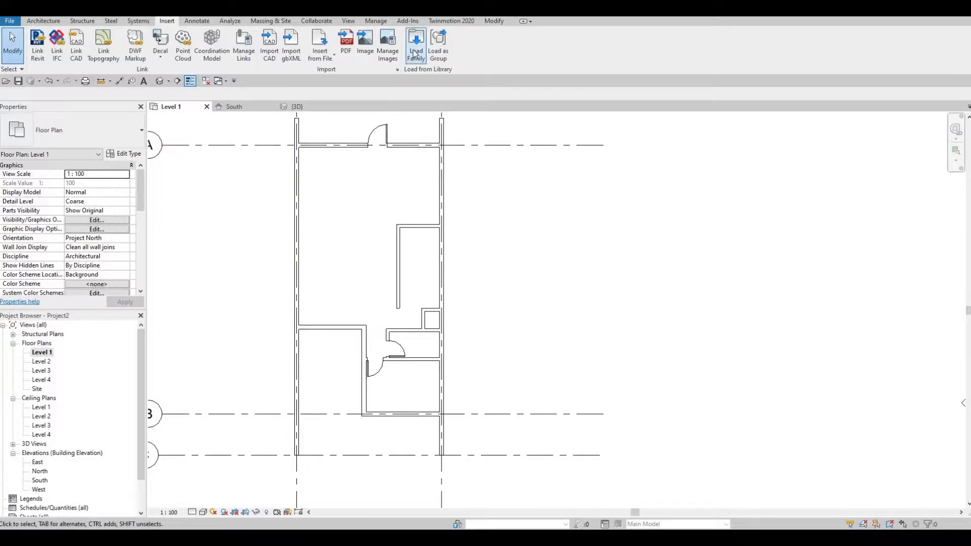
click(415, 55)
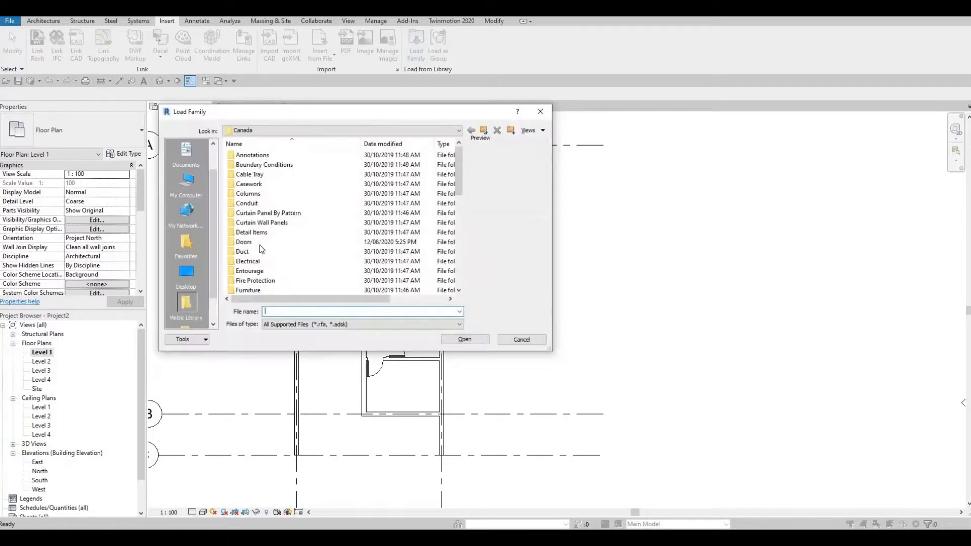
double_click(260, 242)
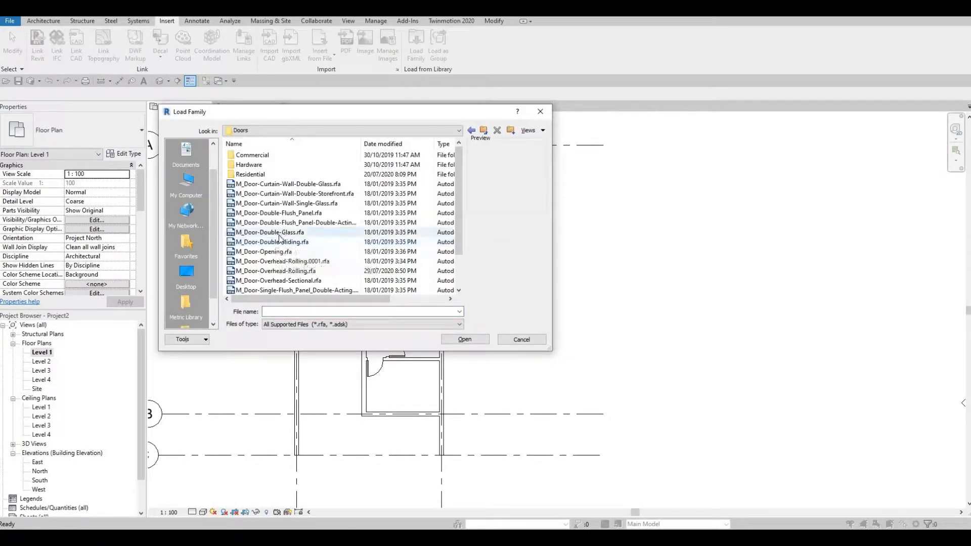
scroll(280, 223, down, 1)
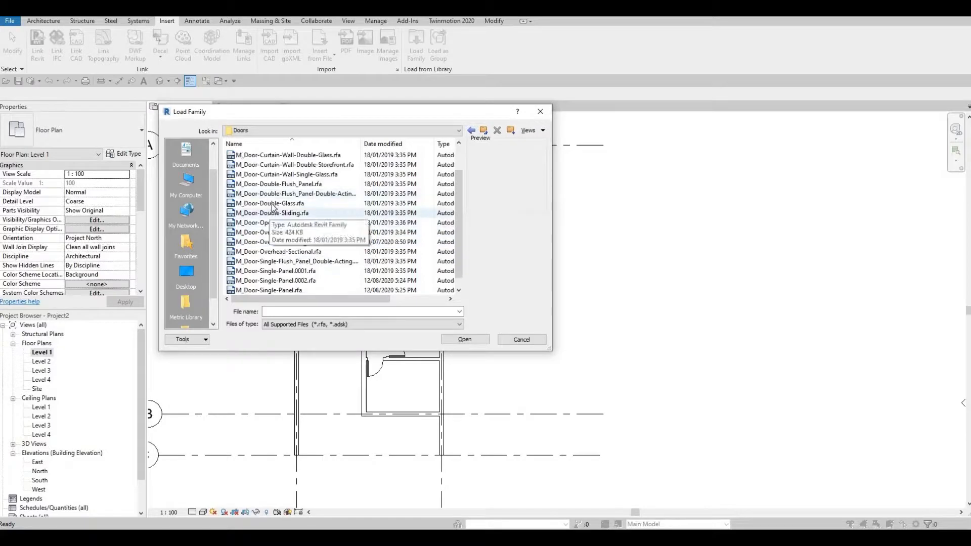
click(273, 204)
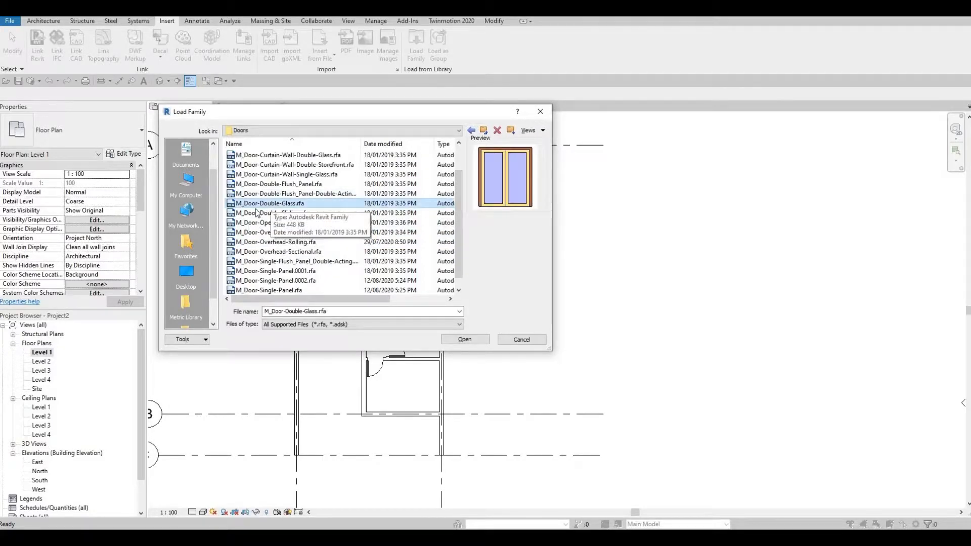
click(461, 340)
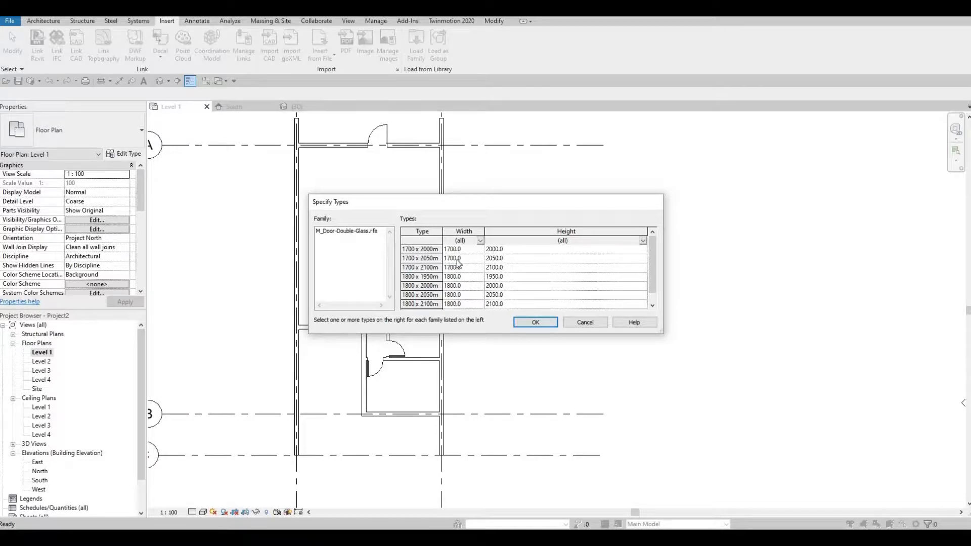
click(516, 324)
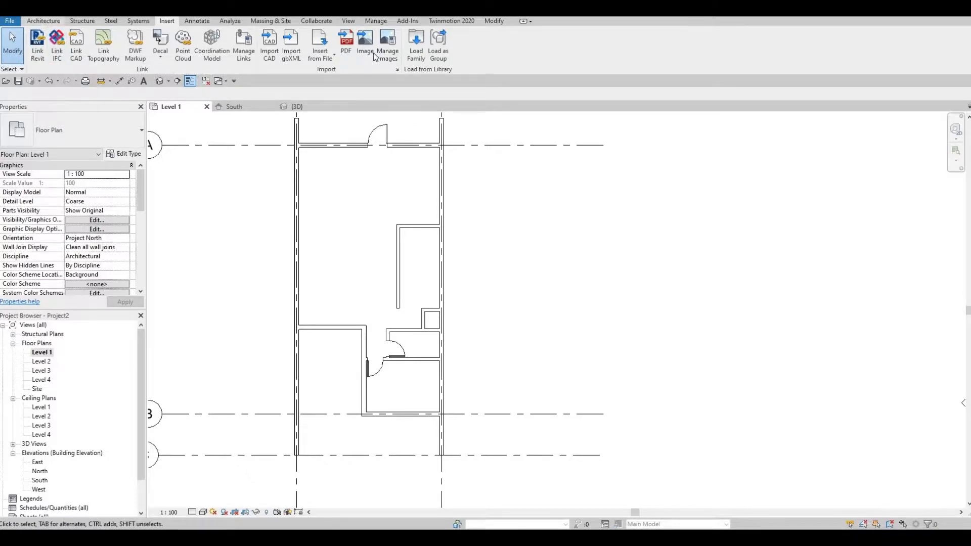
Step: Load the M_Door-Double-Sliding family from the Doors folder with its 1700 x 2000mm type
click(416, 45)
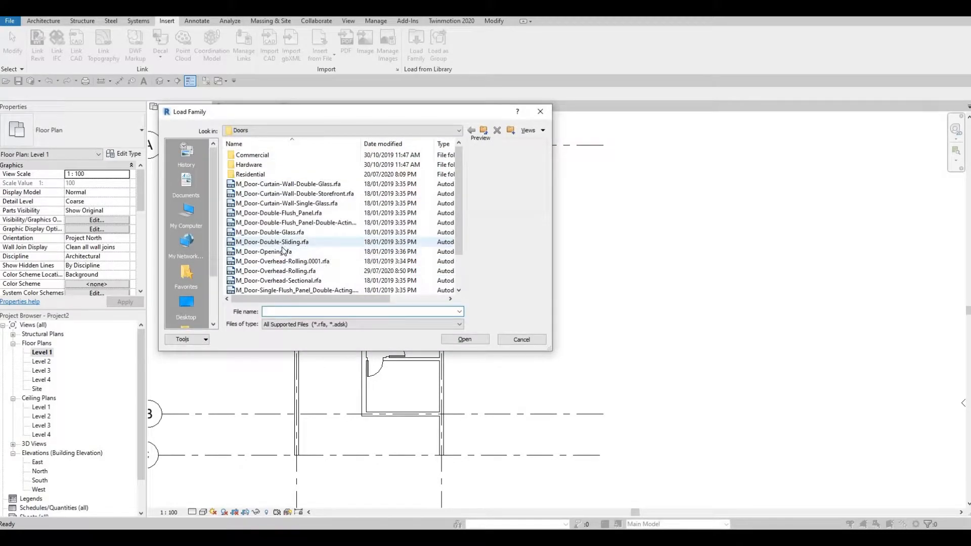
click(273, 242)
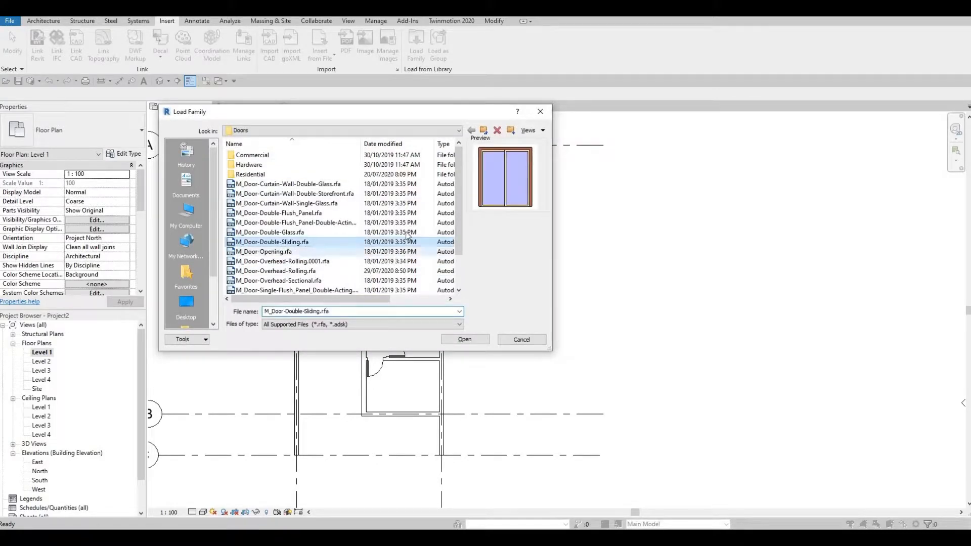
click(485, 342)
key(Return)
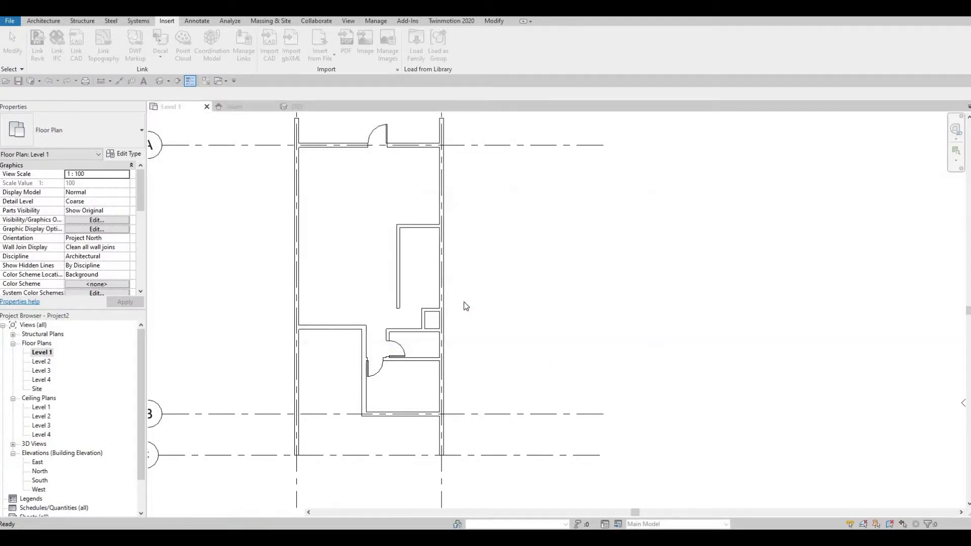
Step: Delete the single-flush door from the north exterior wall
middle_drag(367, 205, 366, 270)
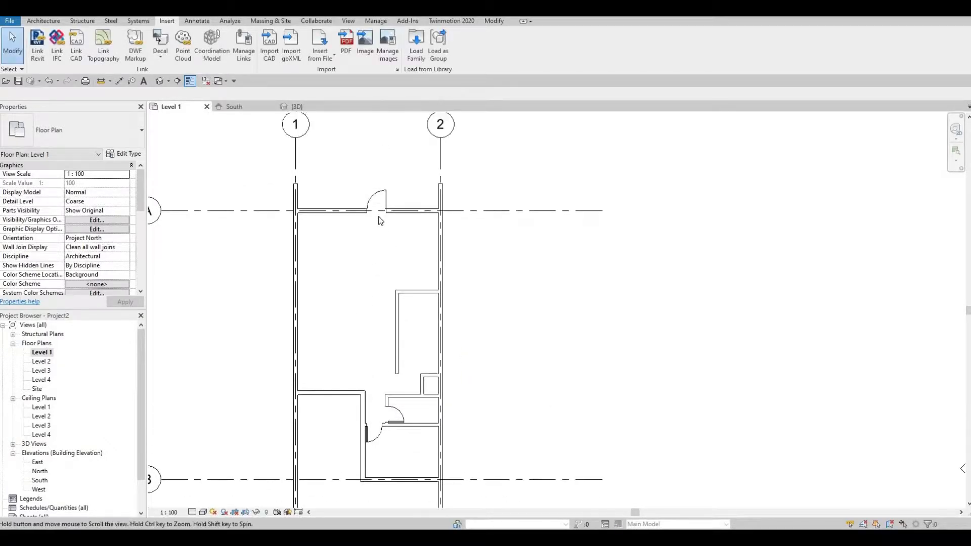
click(375, 215)
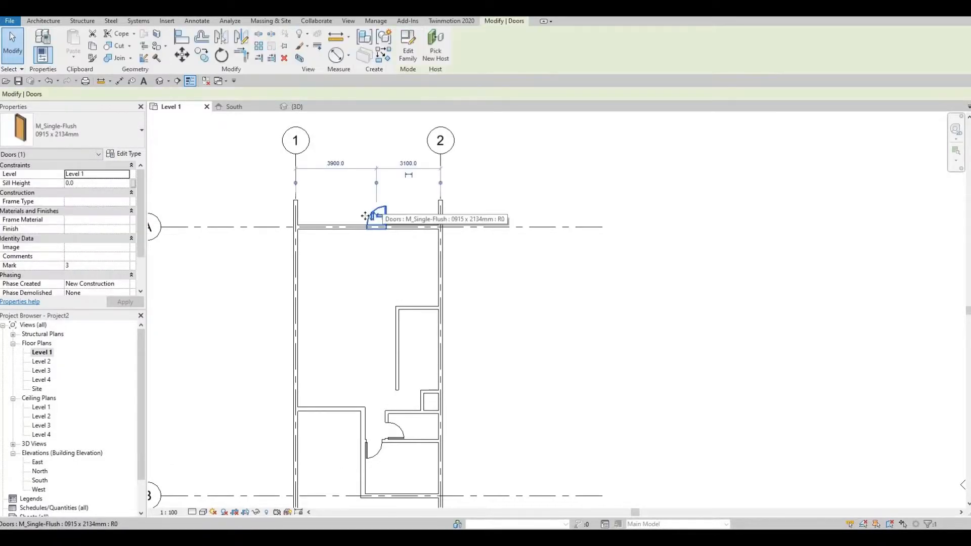
click(314, 217)
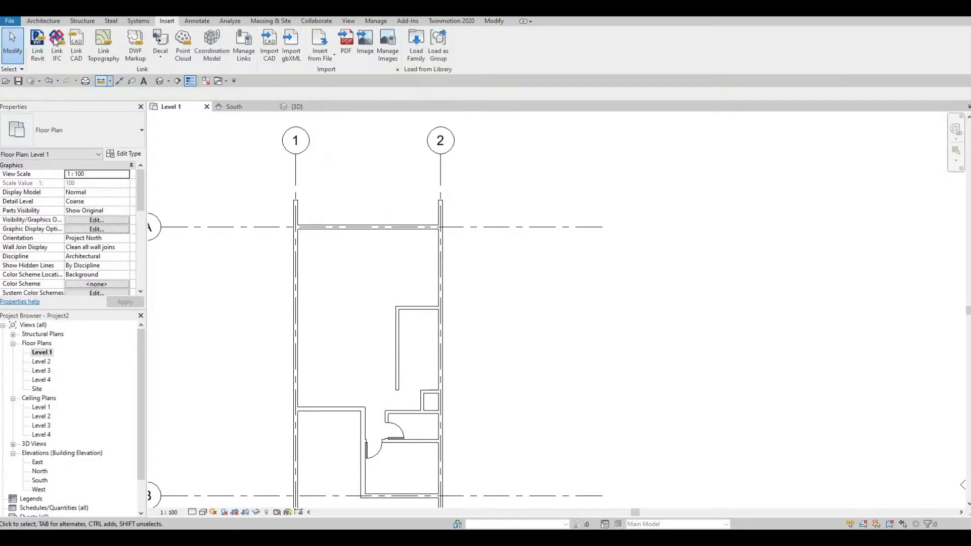
Step: Place an M_Door-Double-Sliding 1700 x 2000mm door centred in the north exterior wall, 3500 from grids 1 and 2
click(43, 21)
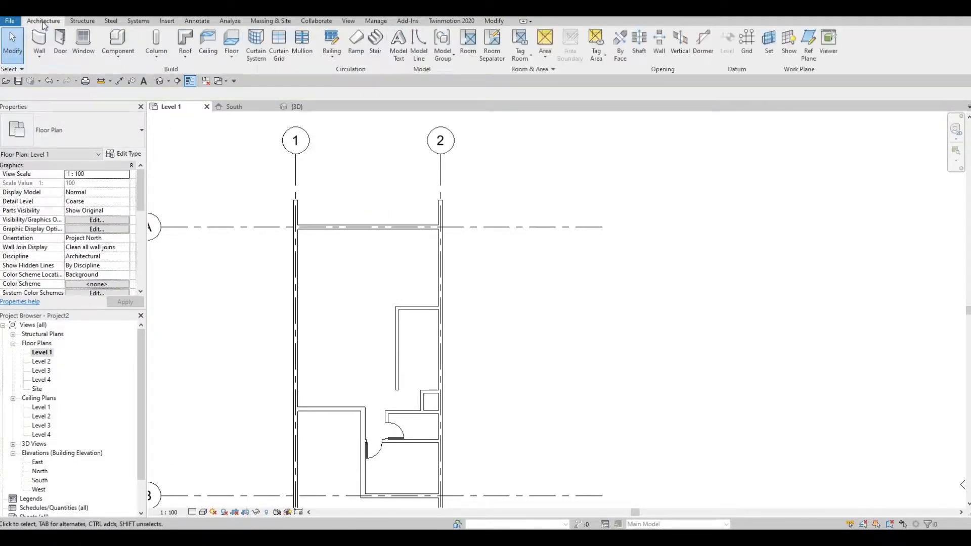
click(60, 42)
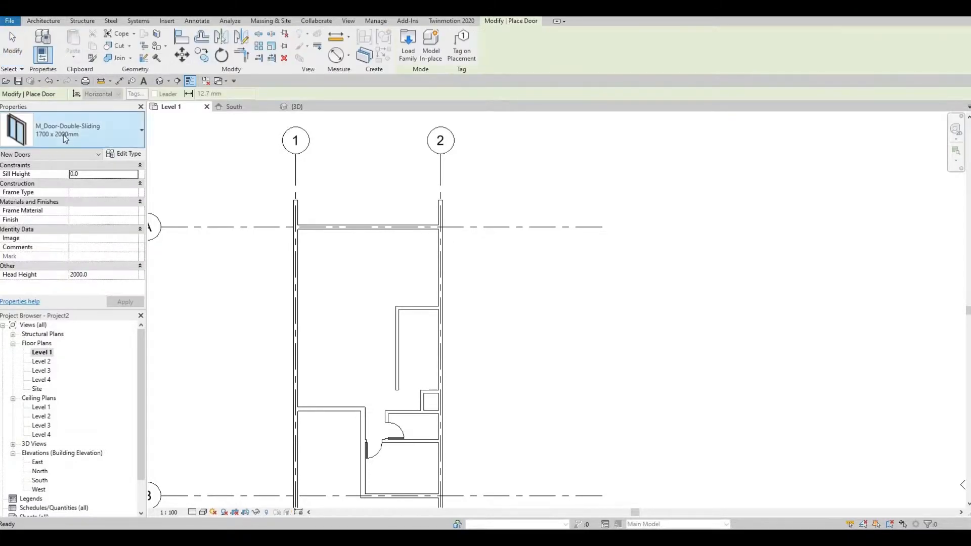
click(63, 135)
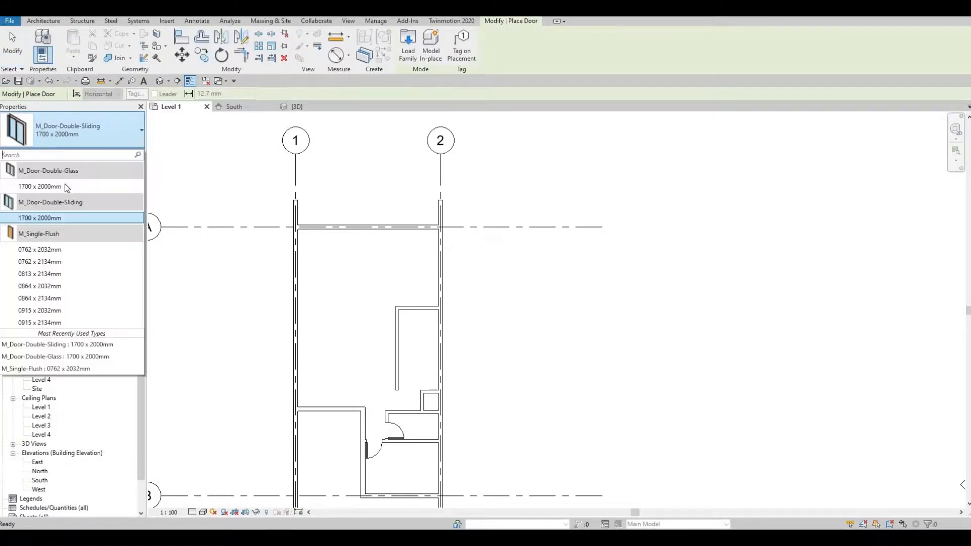
click(53, 218)
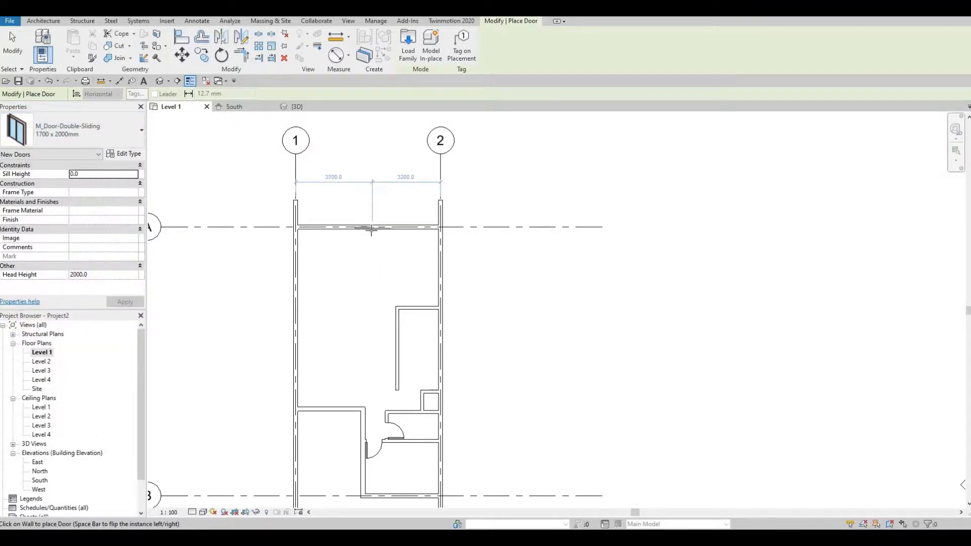
click(368, 229)
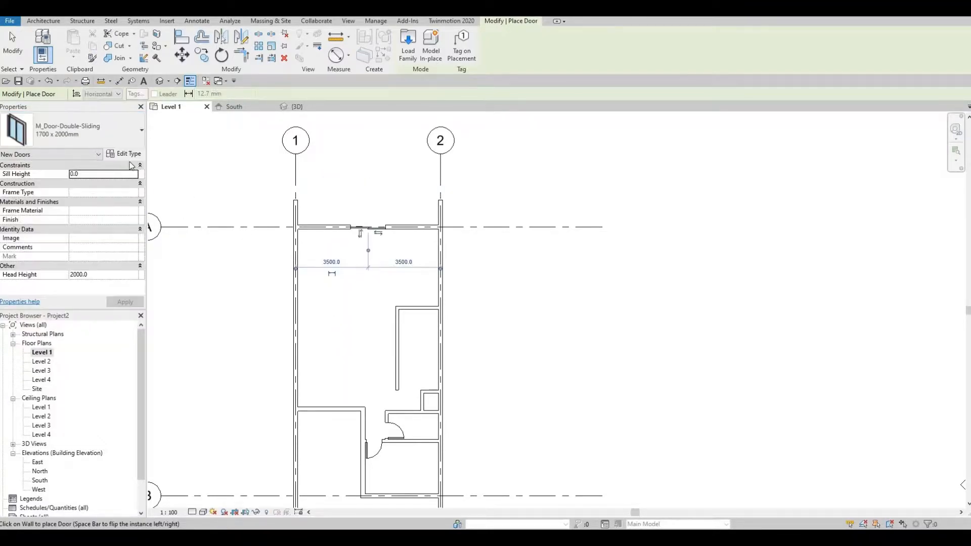
Step: Place an M_Door-Double-Glass 1700 x 2000mm door centred in the short wall beside grid 1 south of the large room, swinging north, 1625 from each side
click(98, 133)
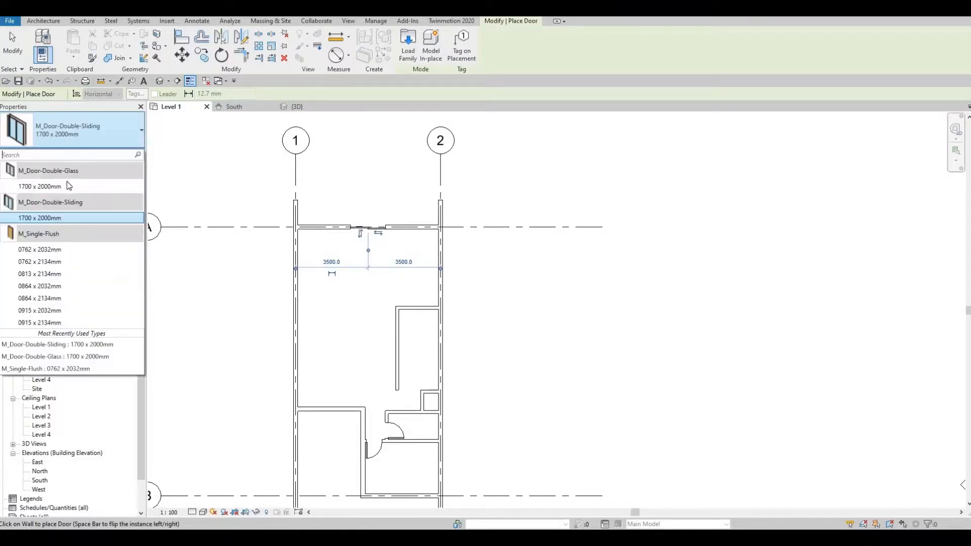
mouse_move(46, 190)
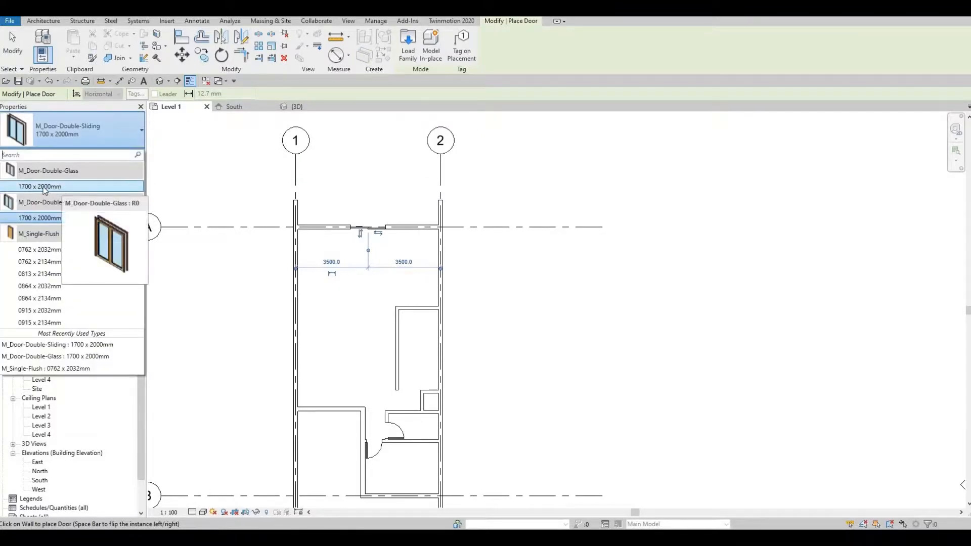
click(44, 188)
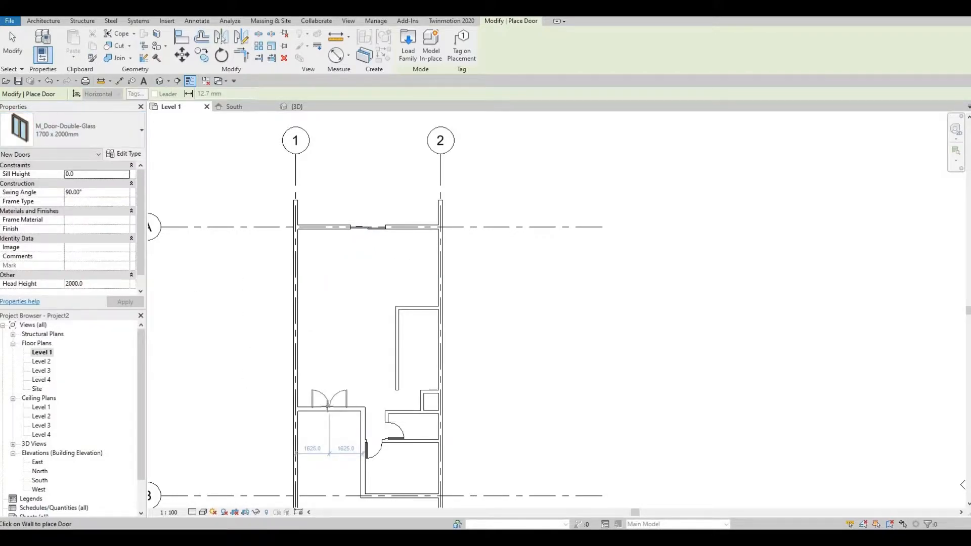
click(329, 406)
key(Escape)
key(Escape)
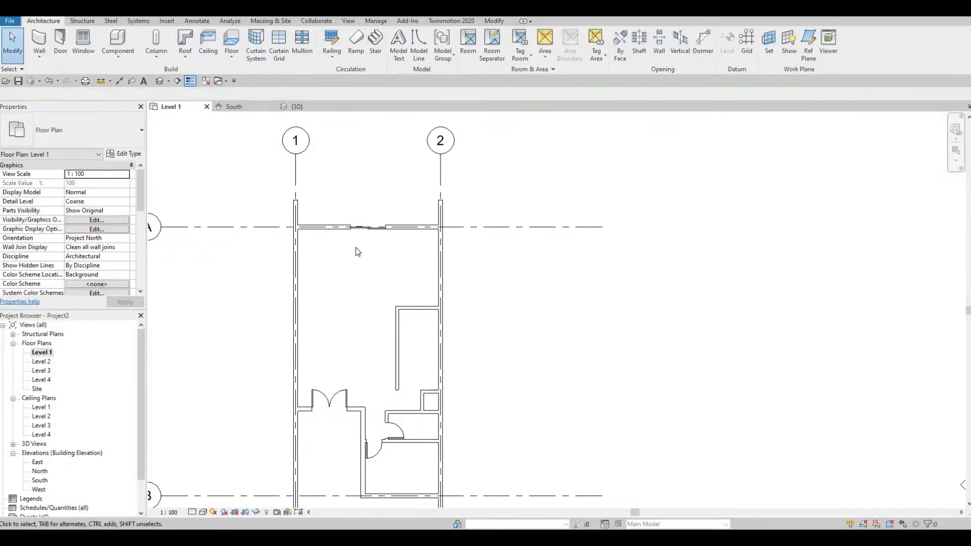
middle_drag(356, 251, 349, 174)
middle_drag(211, 166, 204, 125)
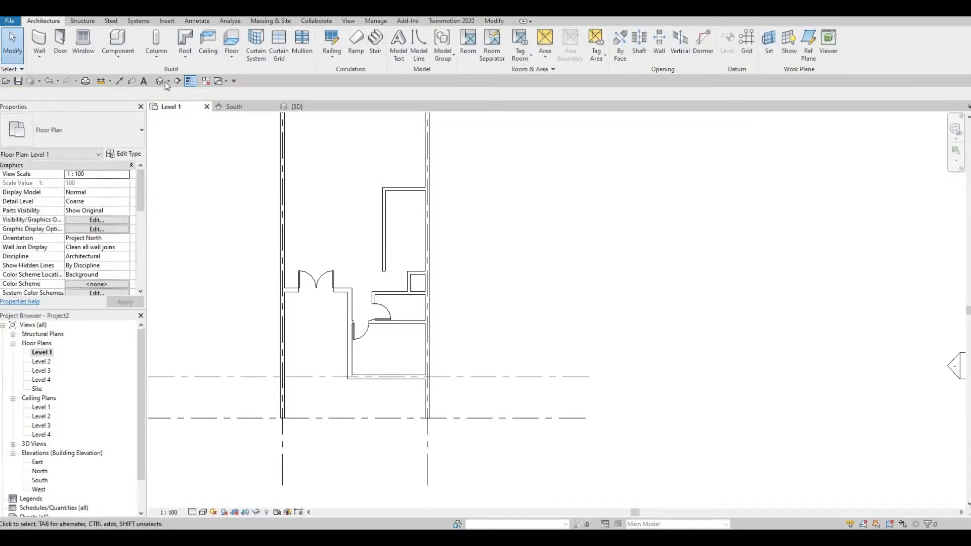
Step: Start a floor on Level 1 and duplicate the Generic Floor - 400mm type as Floor 1
middle_click(397, 314)
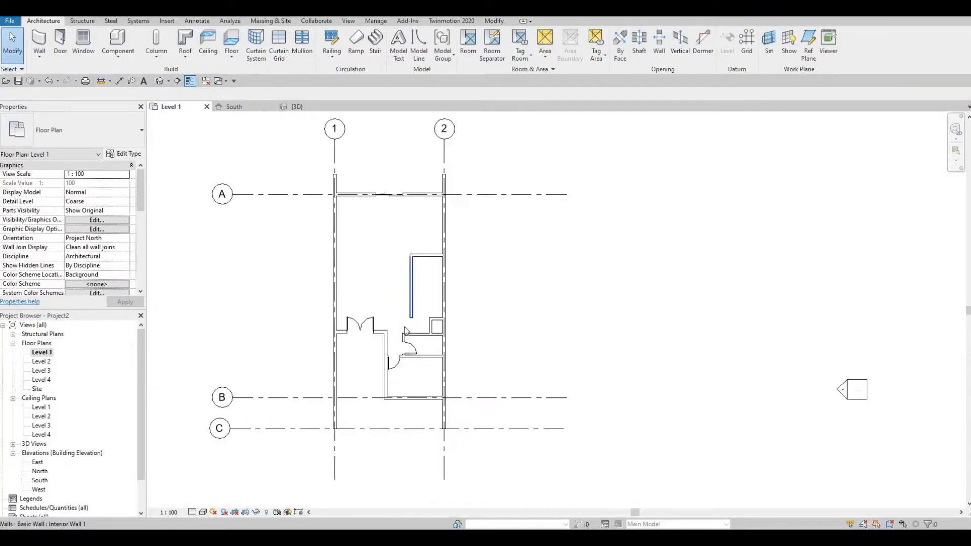
middle_drag(405, 331, 400, 355)
scroll(392, 328, up, 1)
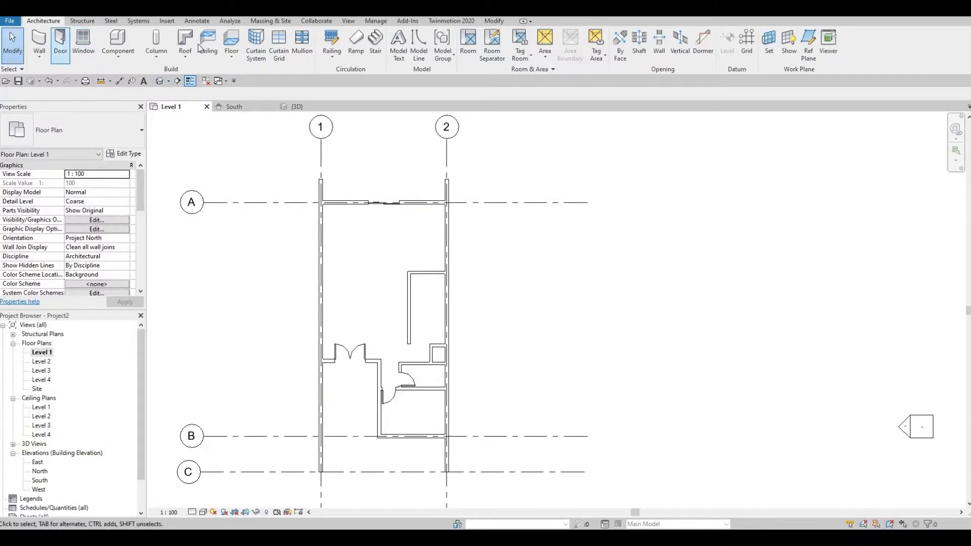
click(231, 40)
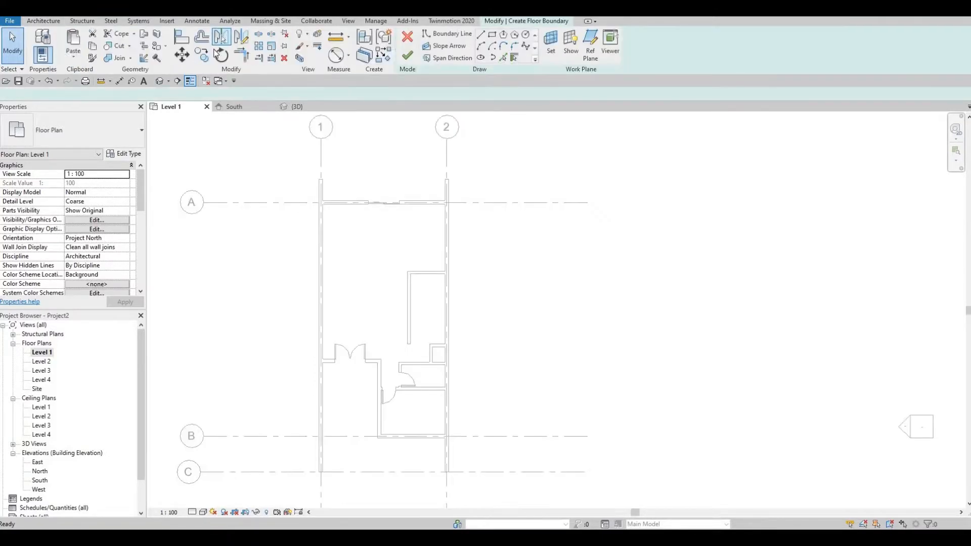
click(128, 155)
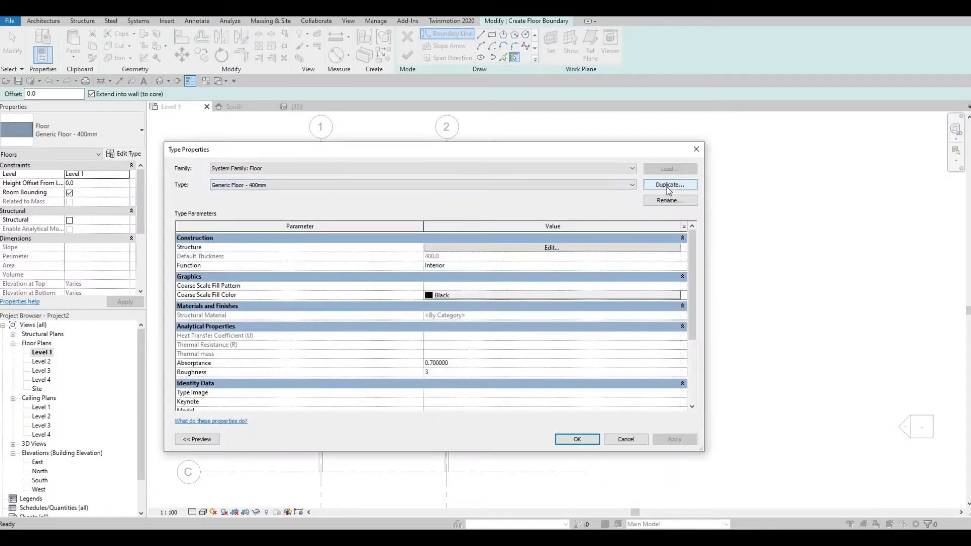
click(666, 185)
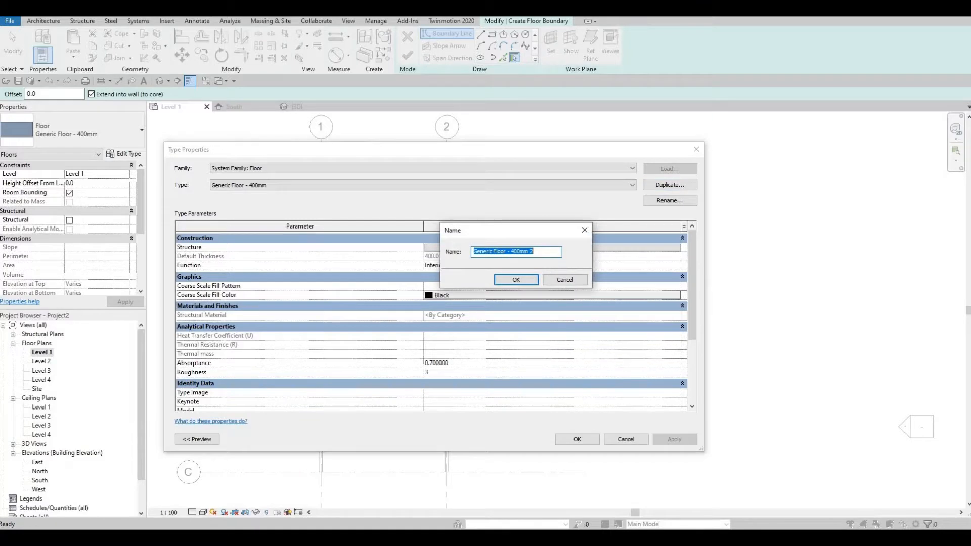
text(Floor 1)
click(515, 280)
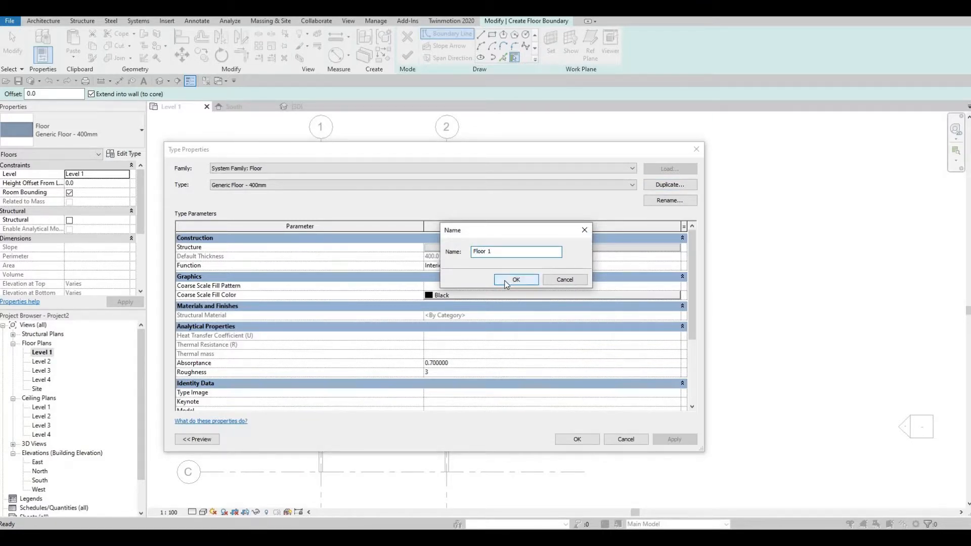
Step: Set the structure layer thickness of the Floor 1 type to 200 and apply the type
click(527, 249)
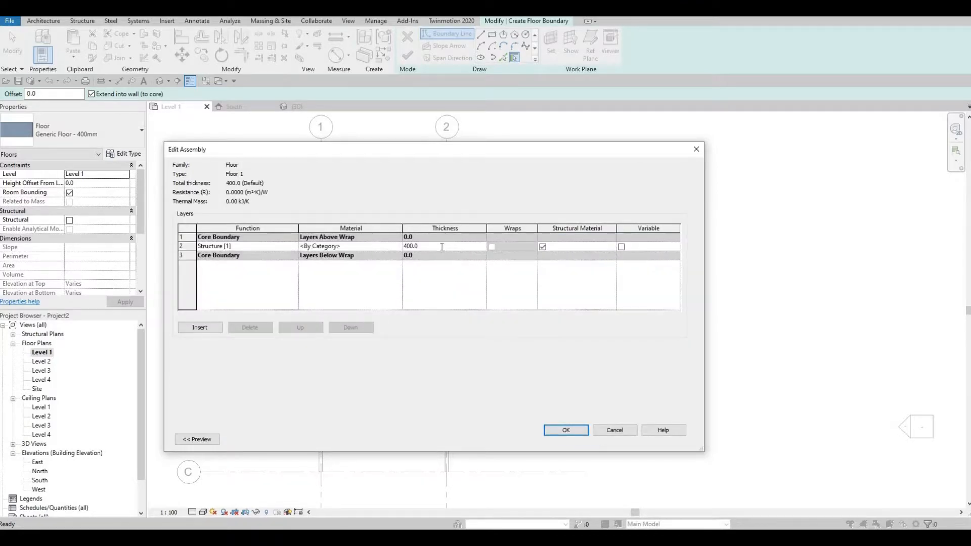
click(441, 248)
text(200)
click(566, 430)
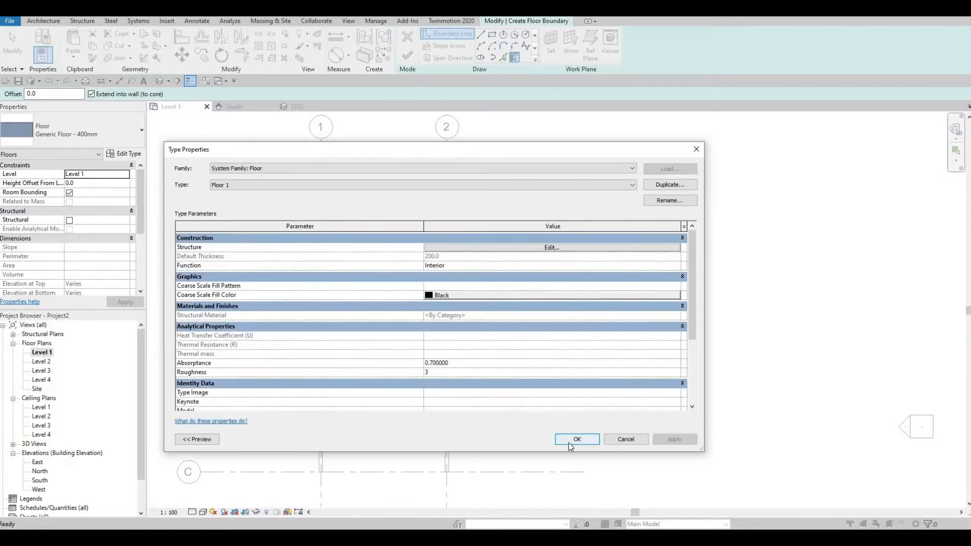
click(577, 440)
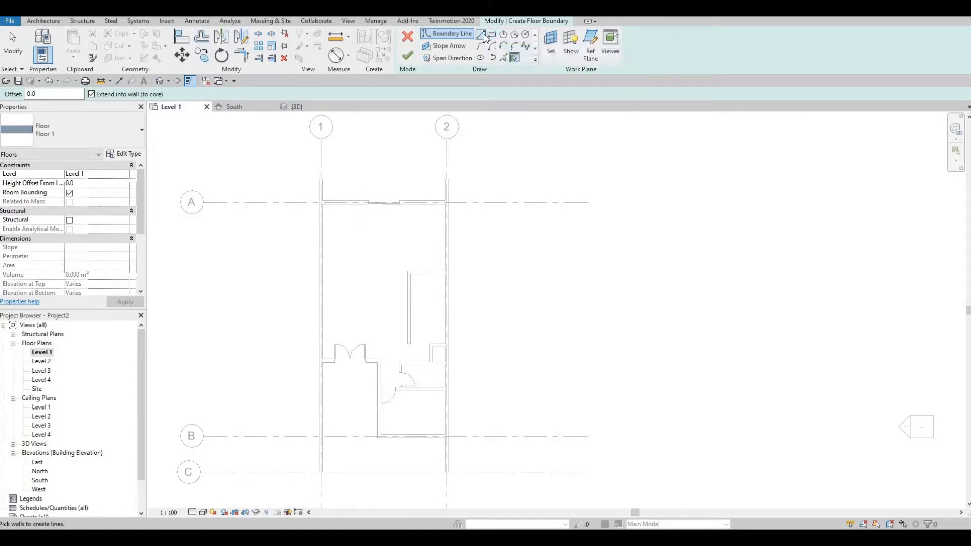
Step: Pick floor boundary lines along the inner faces of the north wall and the long walls on grids 1 and 2
click(504, 58)
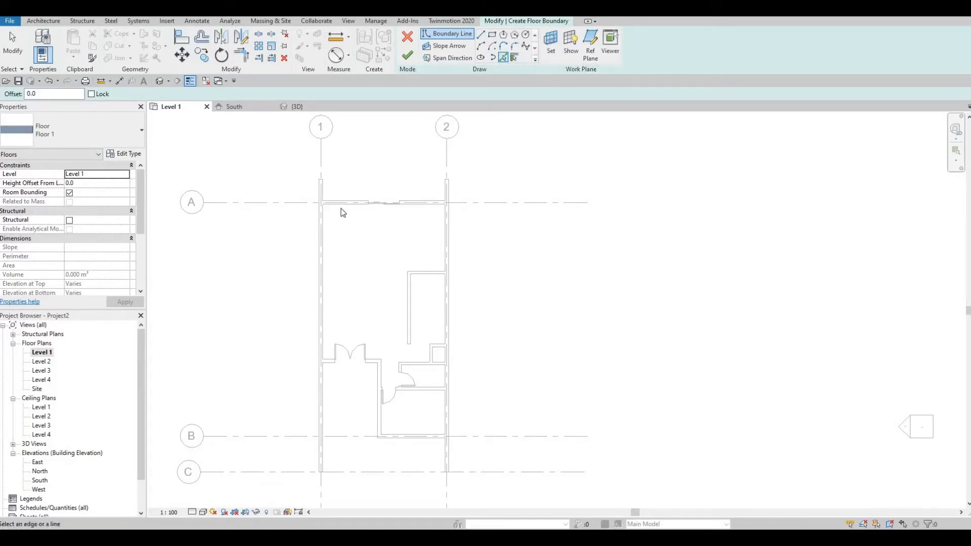
scroll(341, 209, up, 4)
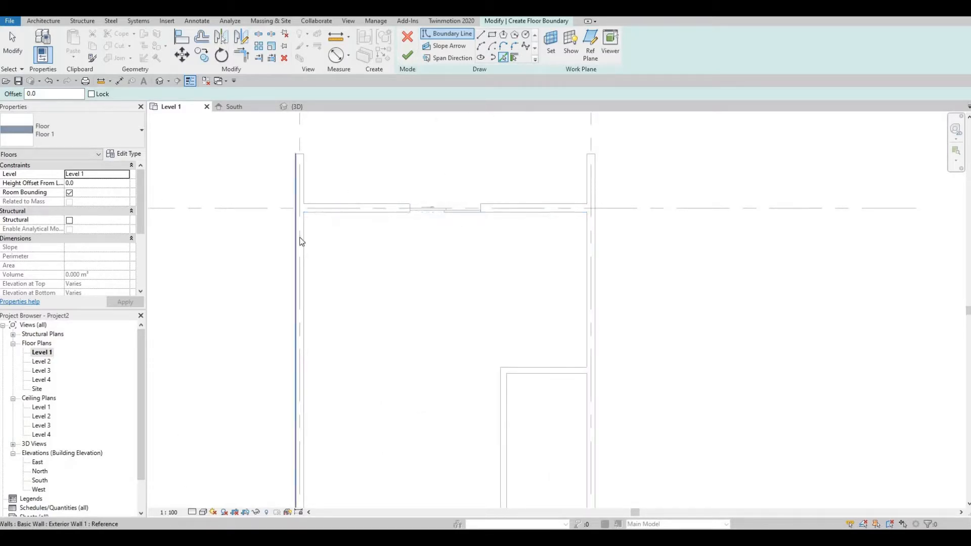
click(319, 227)
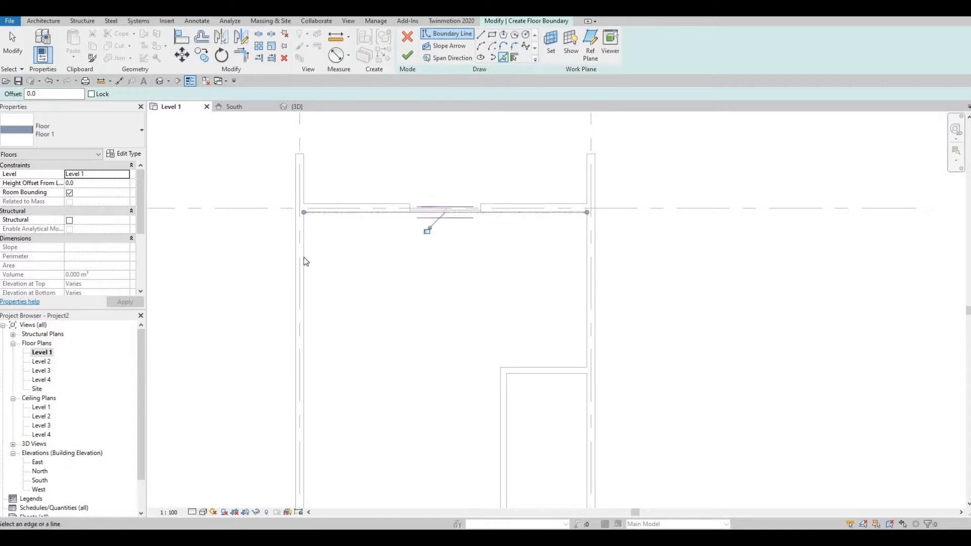
click(302, 260)
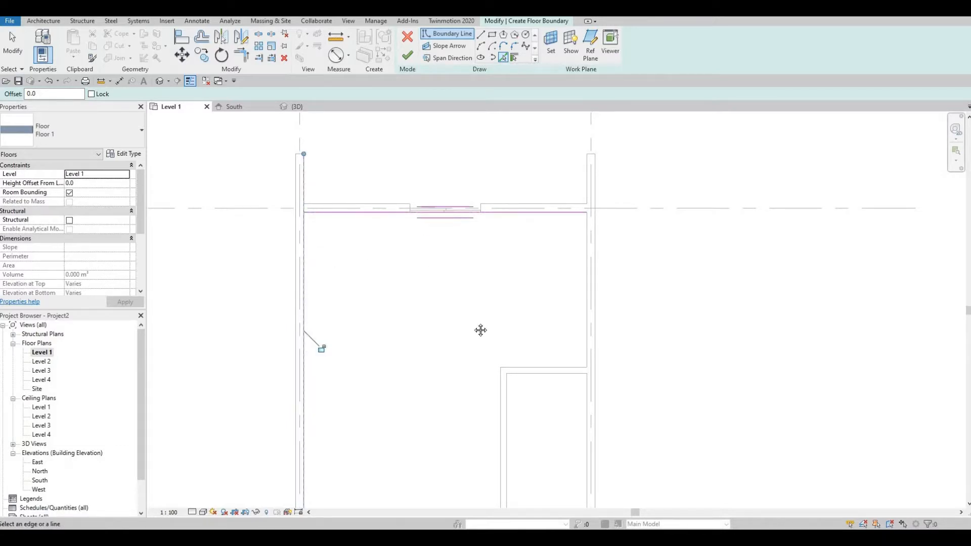
middle_drag(482, 330, 468, 231)
click(572, 183)
middle_drag(545, 328, 511, 181)
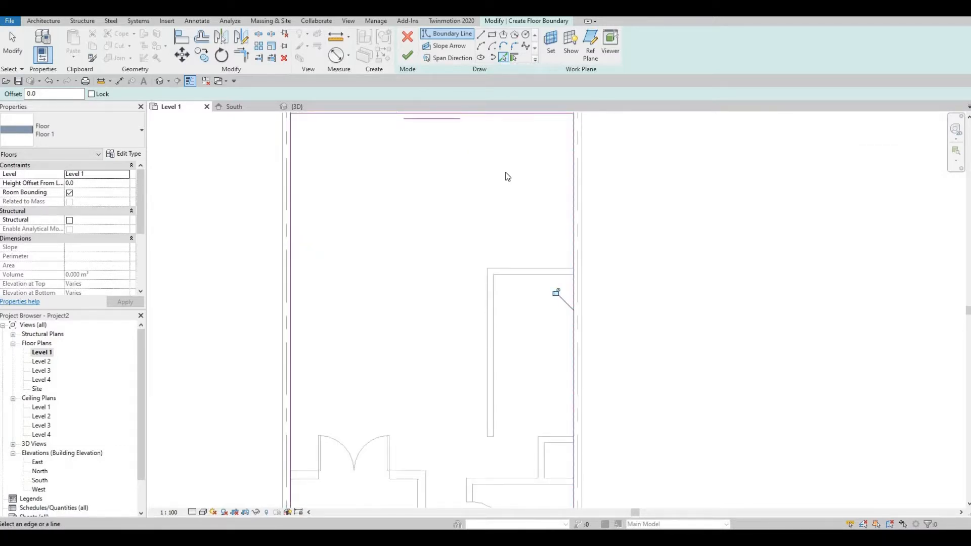
Step: Pick floor boundary lines along the inner faces of the grid B wall, the stepped-back side wall and the double glass door wall
middle_drag(468, 501, 454, 336)
click(454, 335)
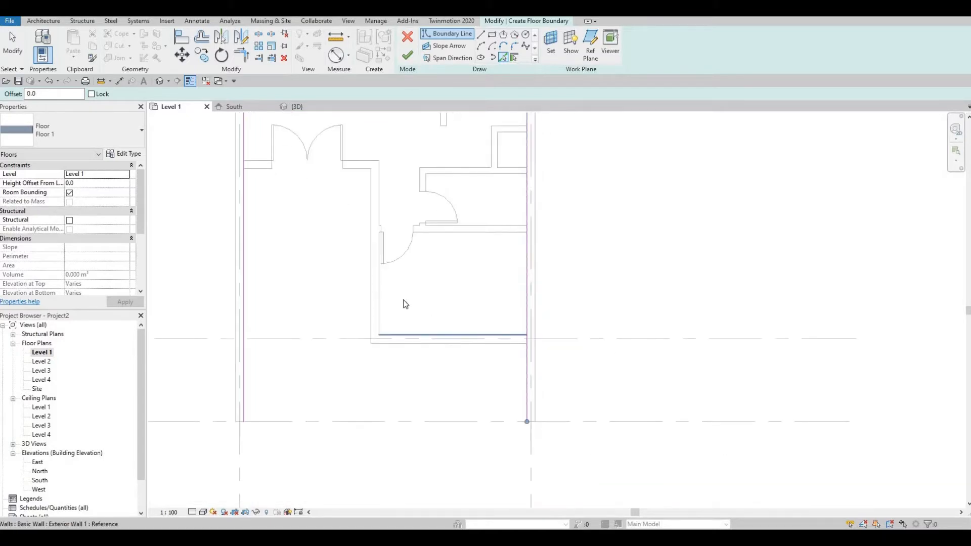
click(380, 283)
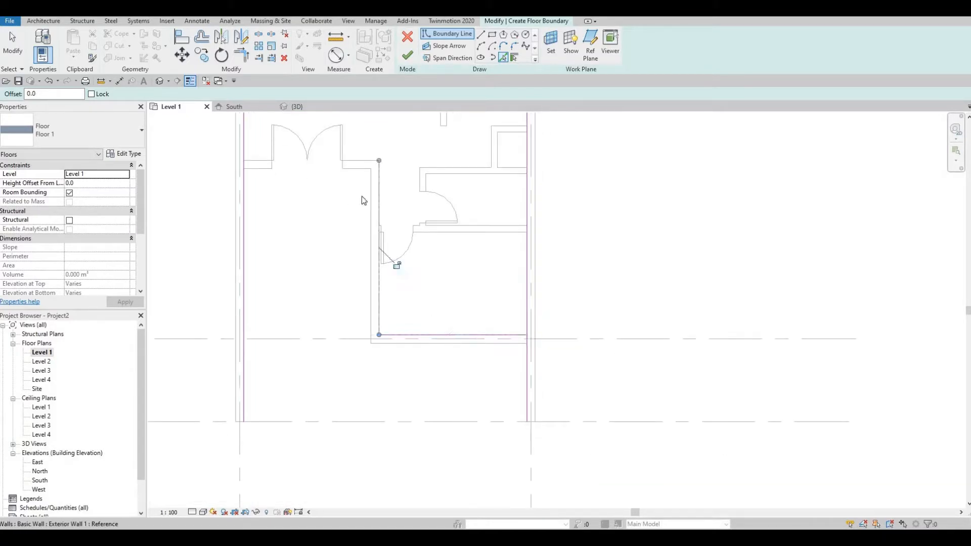
click(360, 161)
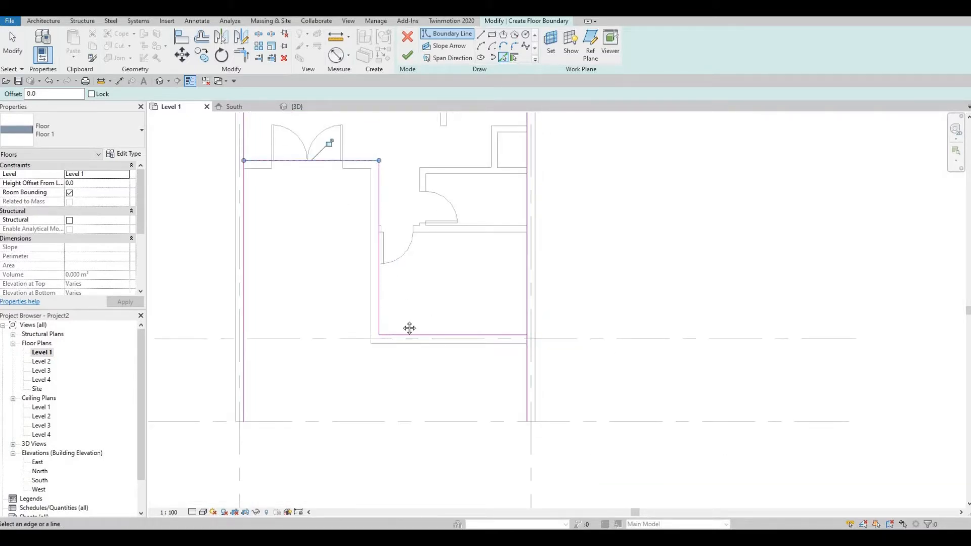
Step: Trim the boundary into corners where the double glass door wall meets grid 1 and the grid B wall meets grid 2
middle_drag(410, 328, 432, 513)
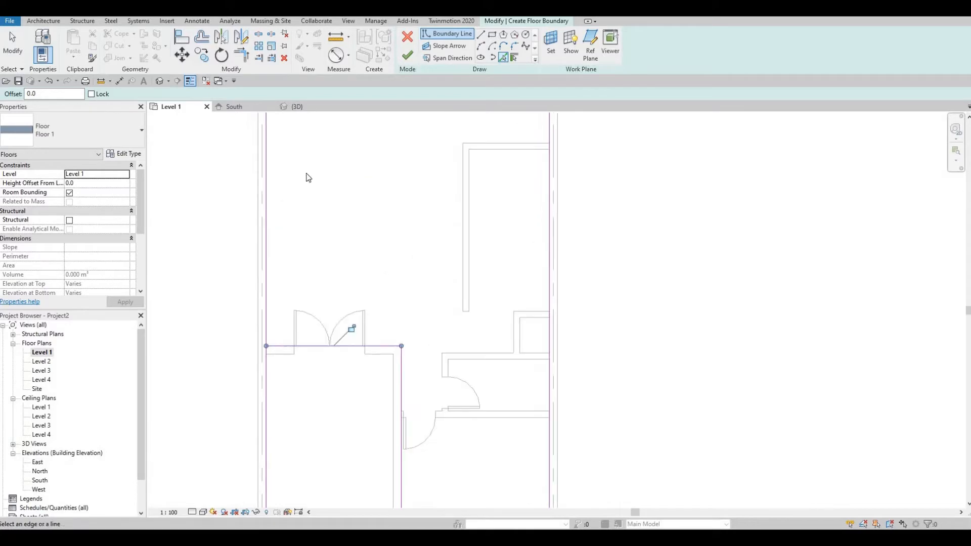
click(245, 58)
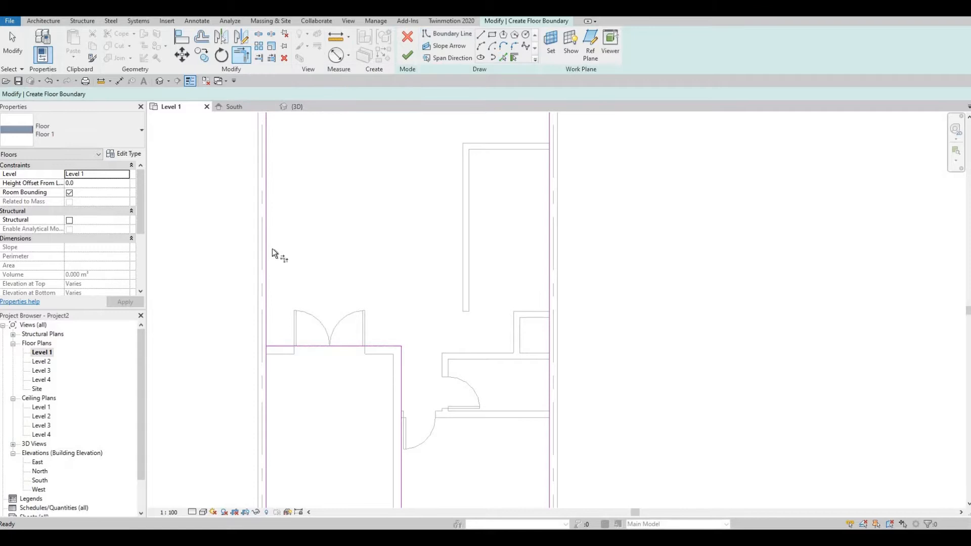
click(278, 346)
click(266, 322)
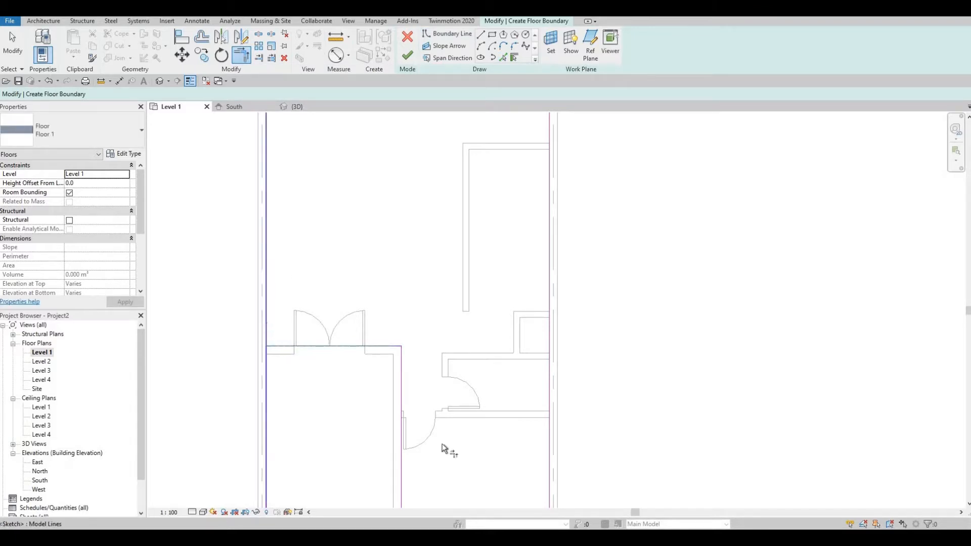
middle_drag(484, 418, 431, 256)
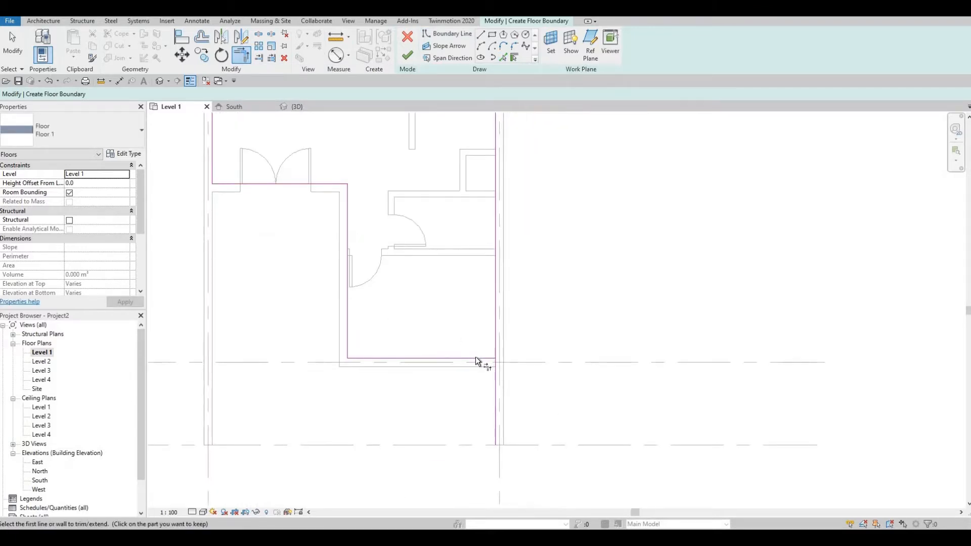
click(475, 357)
click(495, 323)
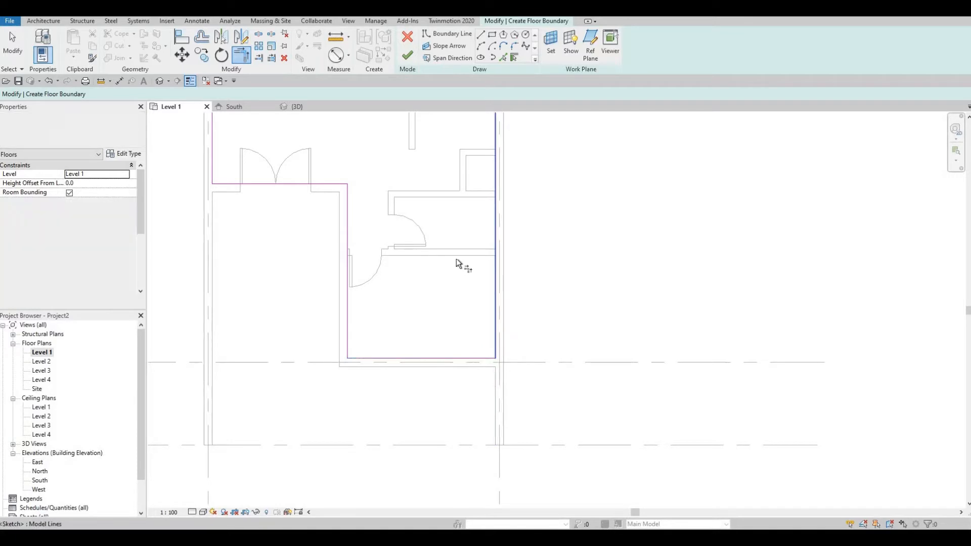
Step: Trim the two north corners of the boundary at grids 1 and 2 and finish the floor sketch
middle_drag(462, 481, 451, 223)
middle_drag(477, 356, 508, 231)
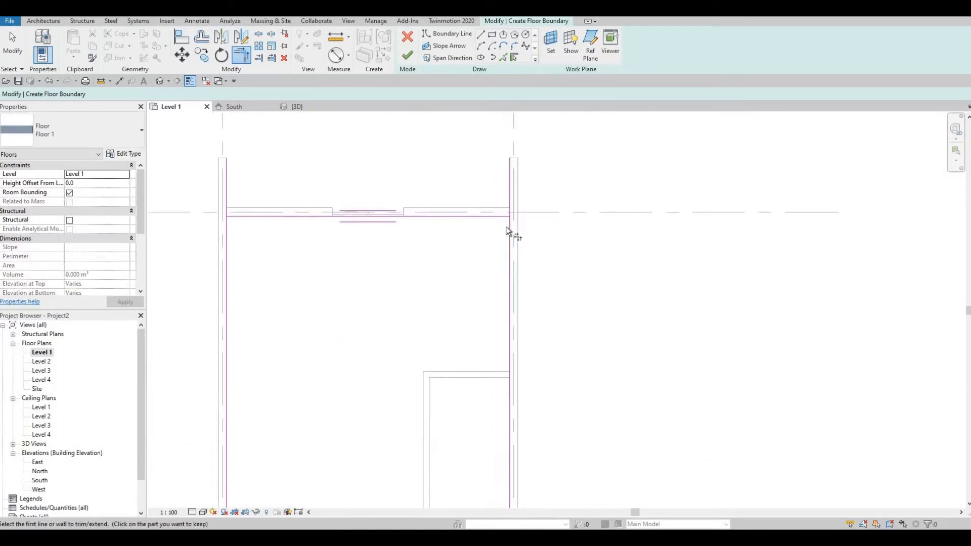
click(510, 230)
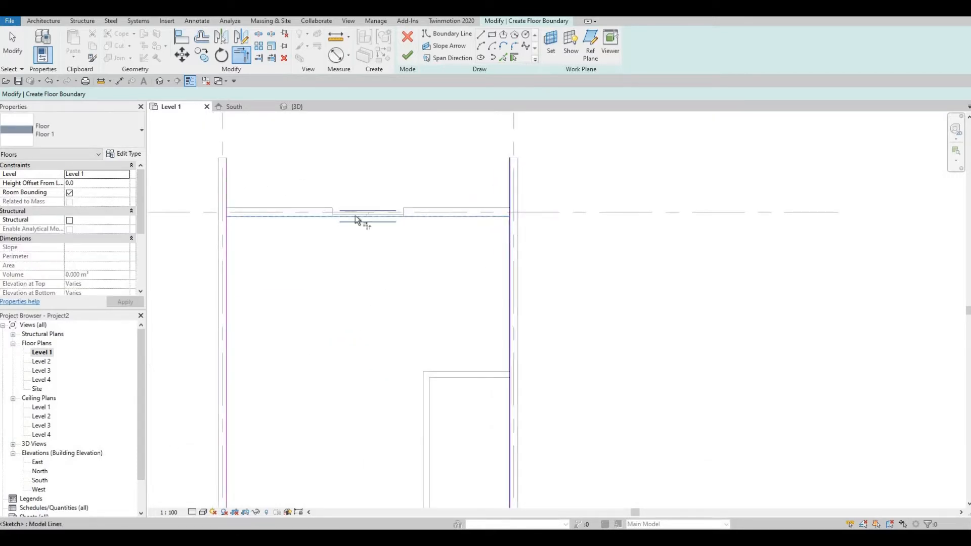
click(356, 220)
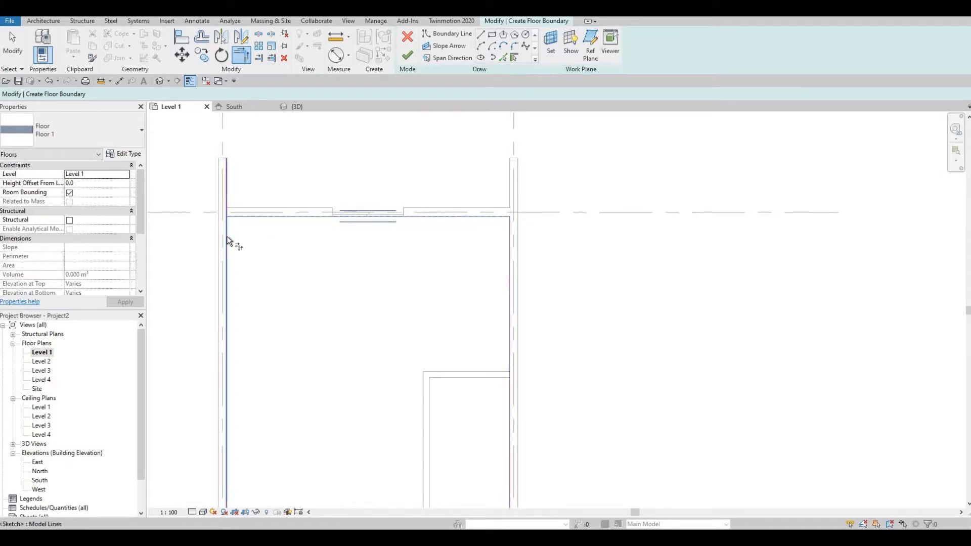
scroll(288, 232, down, 4)
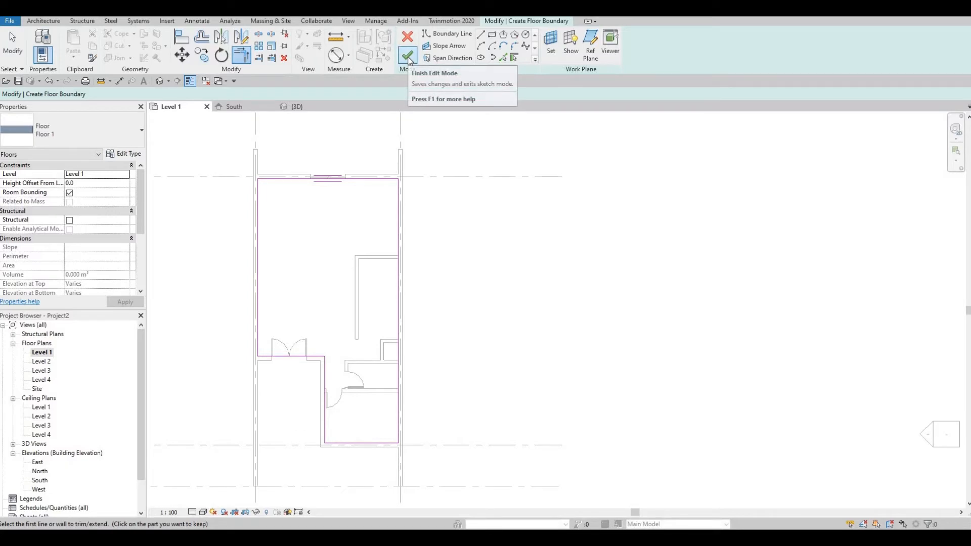
click(409, 56)
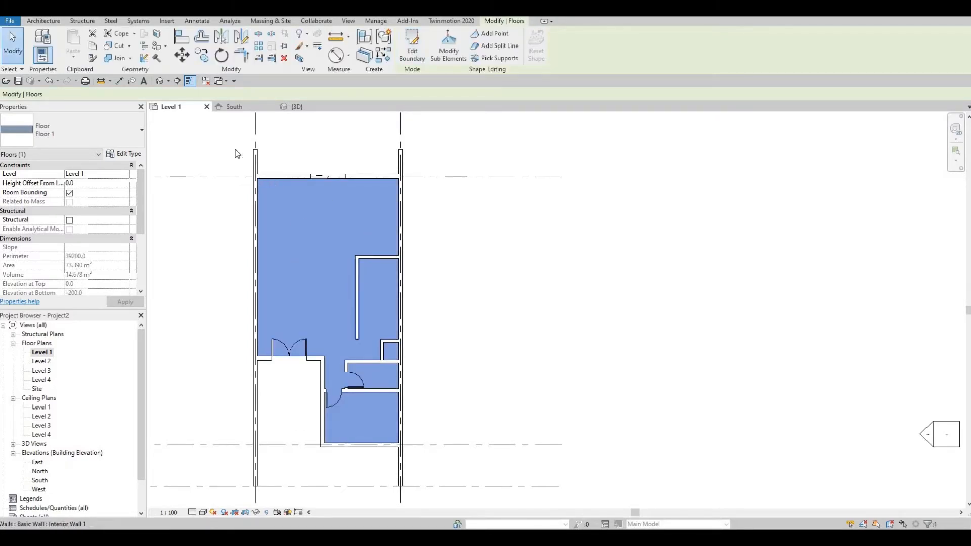
Step: Inspect the new floor slab from several angles in 3D and return to the Level 1 floor plan
click(161, 82)
scroll(484, 328, up, 3)
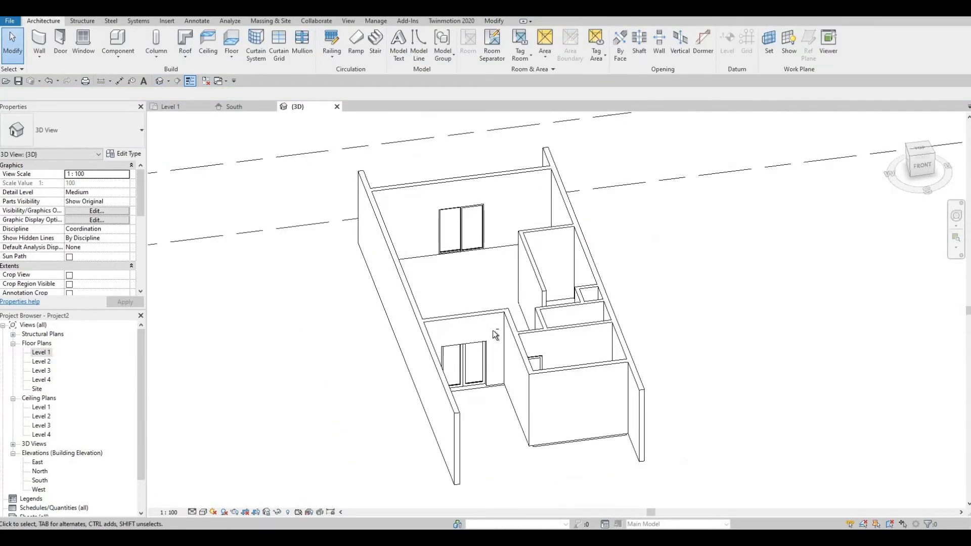
shift+middle_drag(516, 298, 403, 252)
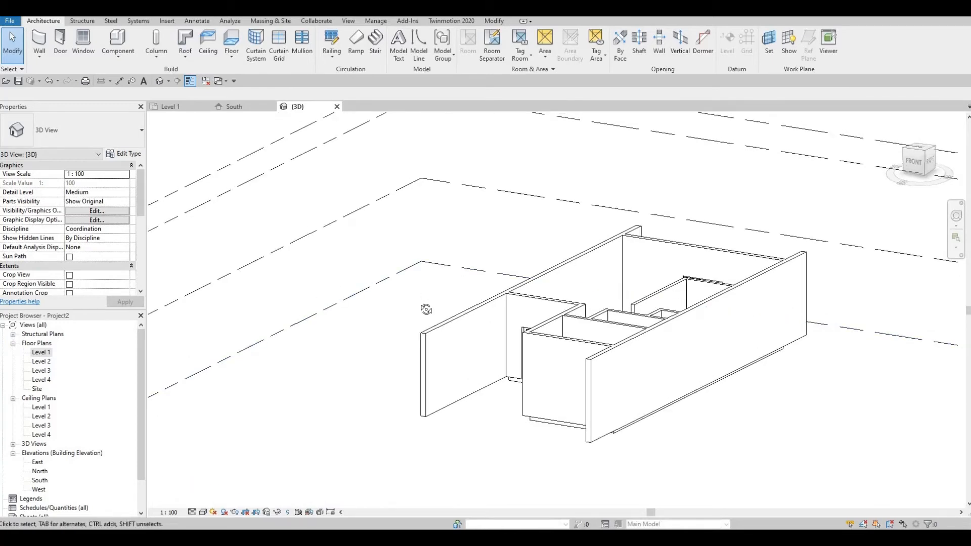
shift+middle_drag(478, 327, 313, 229)
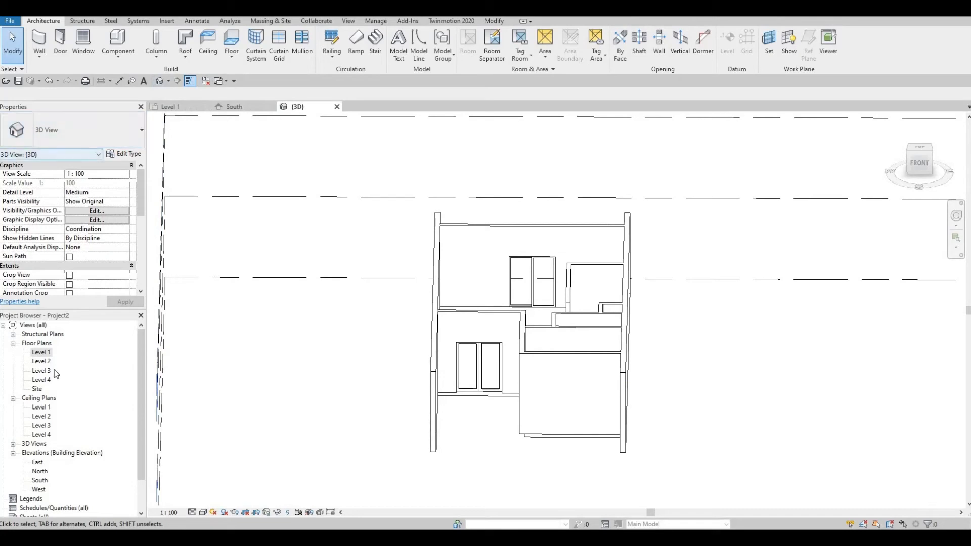
double_click(42, 353)
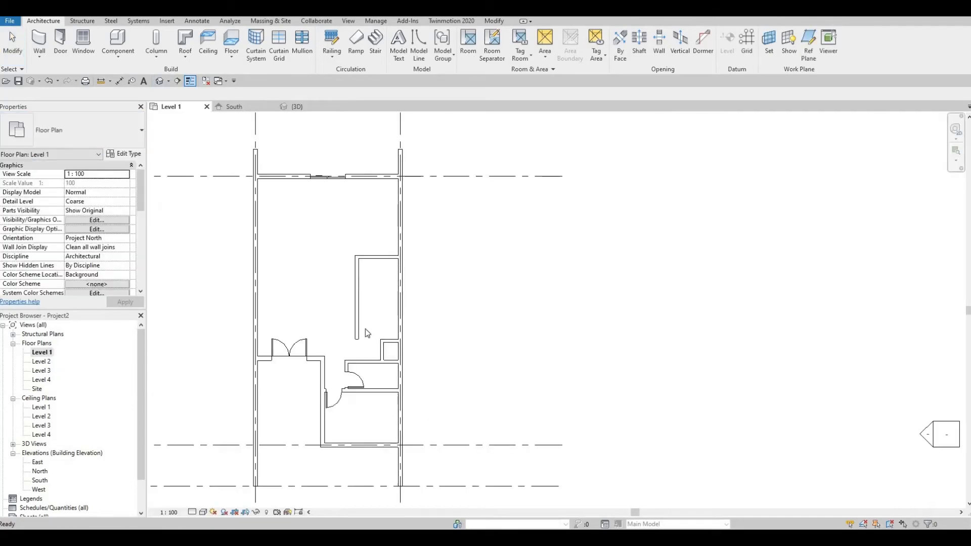
scroll(446, 327, up, 3)
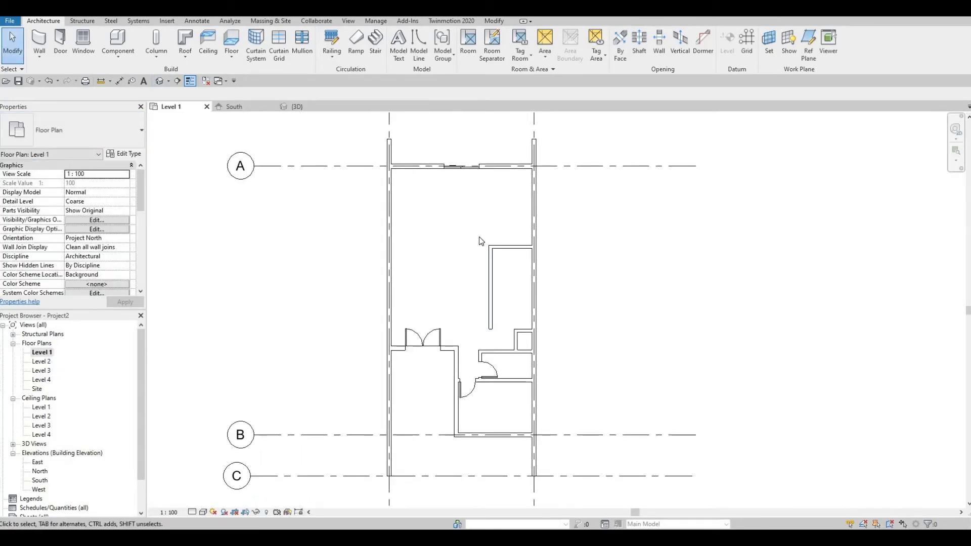